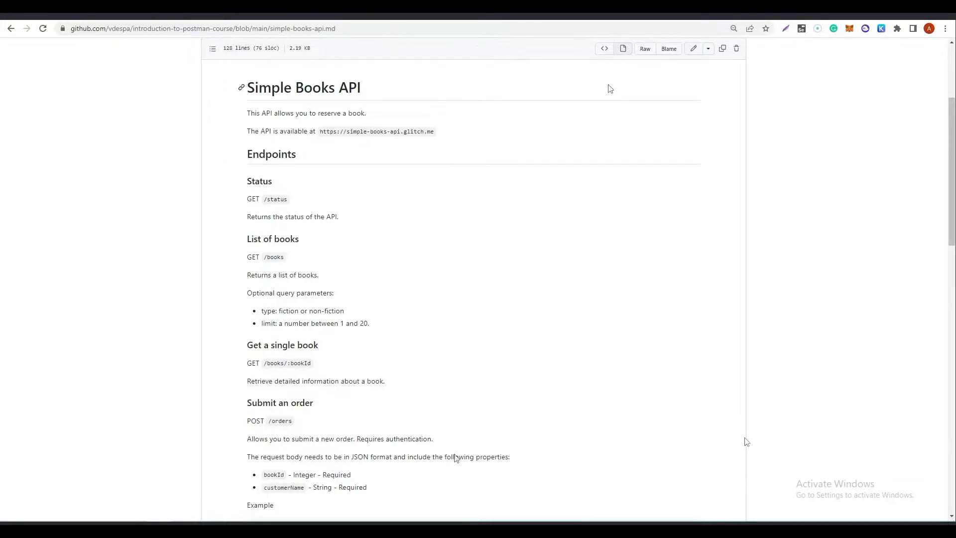
{"action": "left_click_drag", "start_coordinate": [434, 133], "coordinate": [319, 134]}
{"action": "key", "text": "ctrl+c"}
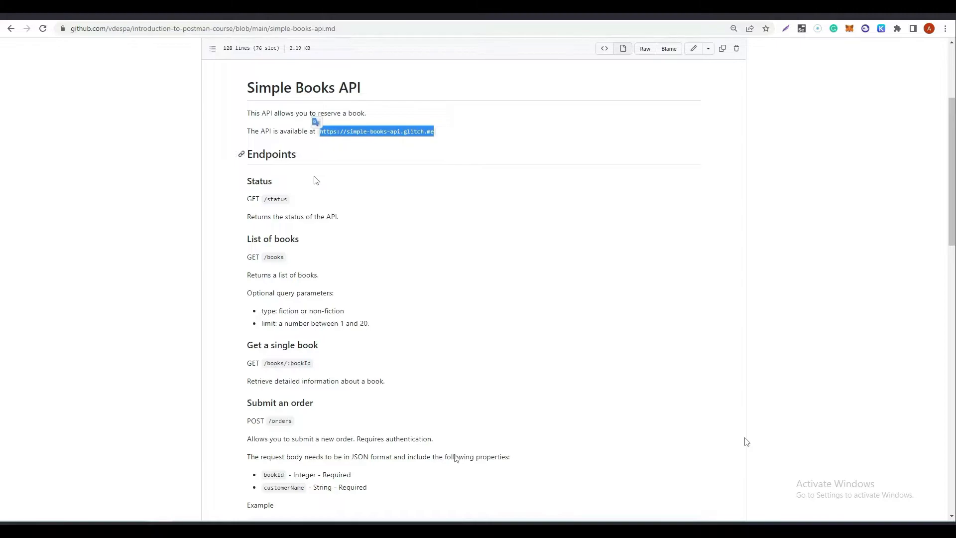
{"action": "key", "text": "alt+Tab"}
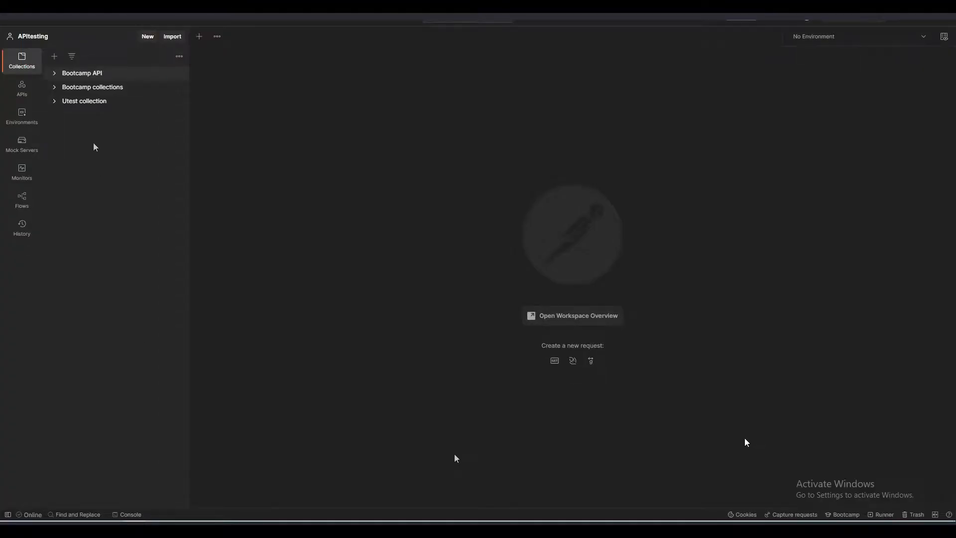
Create a new collection named SimpleBook API
{"action": "left_click", "coordinate": [55, 59]}
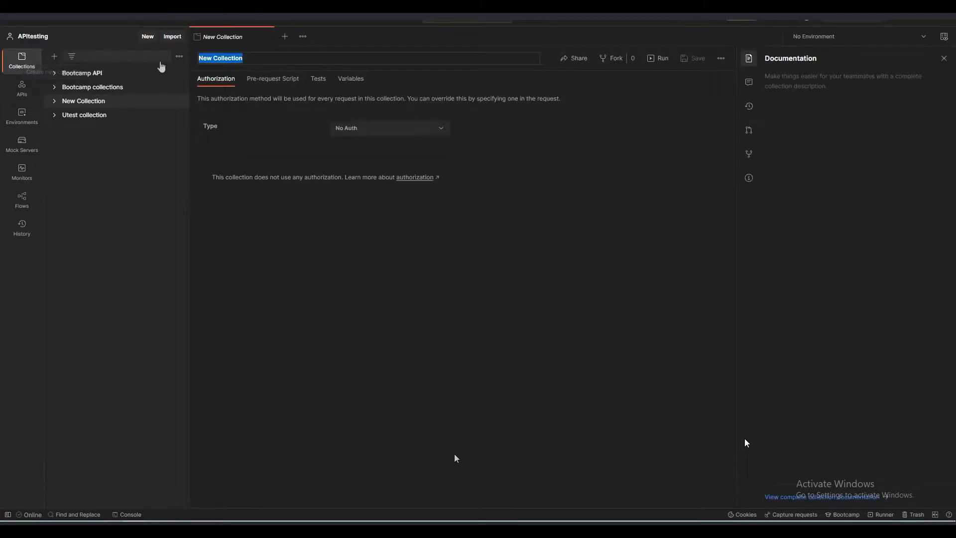
{"action": "key", "text": "BackSpace"}
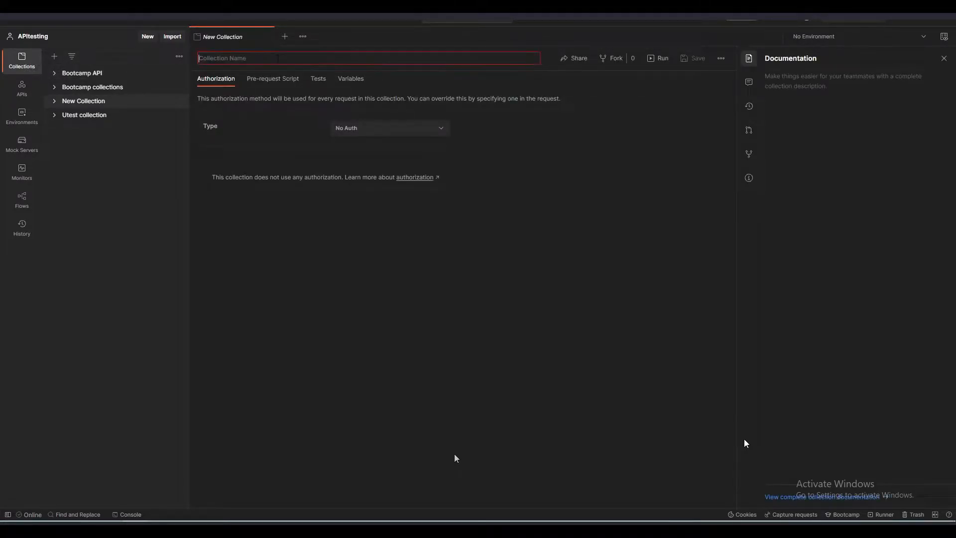
{"action": "type", "text": "SimpleBook API"}
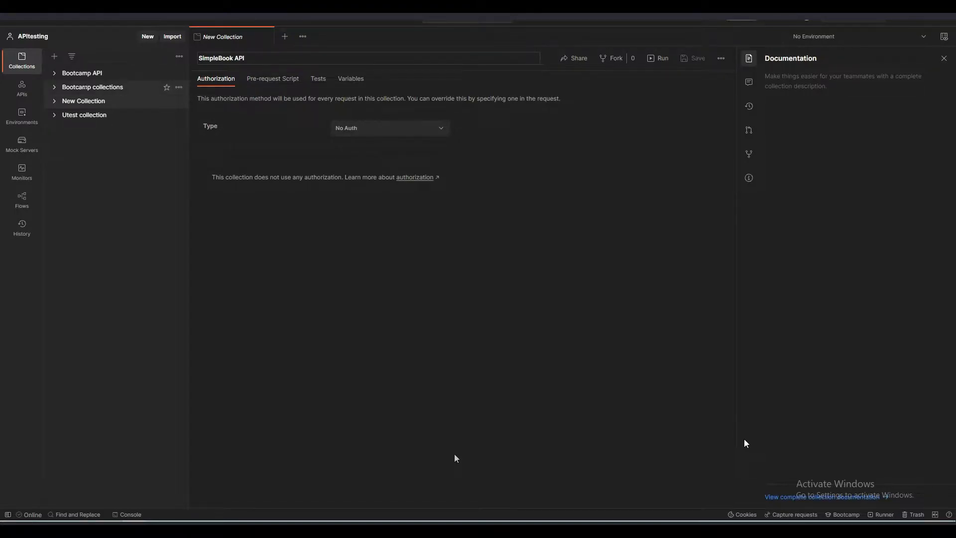
{"action": "left_click", "coordinate": [544, 169]}
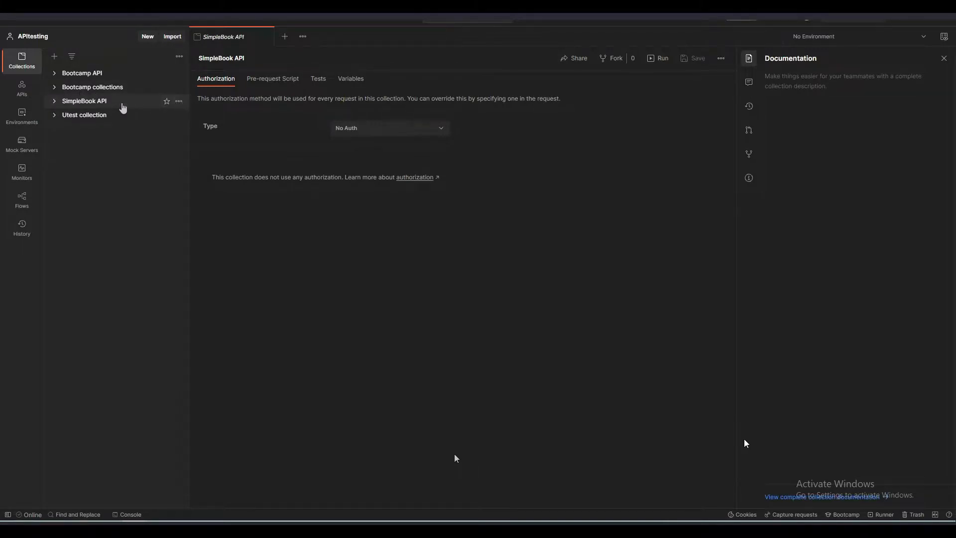
Add a request named Get status to the empty SimpleBook API collection
{"action": "left_click", "coordinate": [58, 107]}
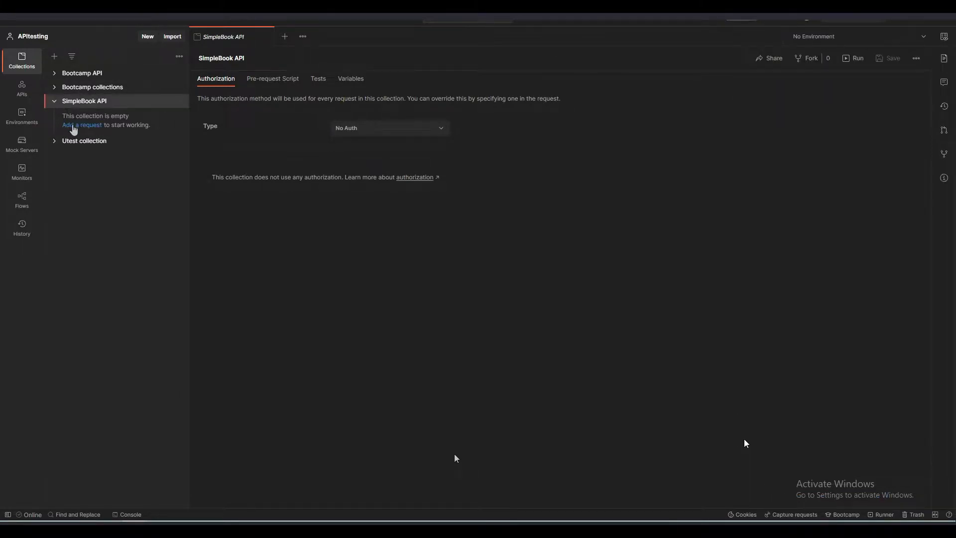
{"action": "left_click", "coordinate": [72, 126]}
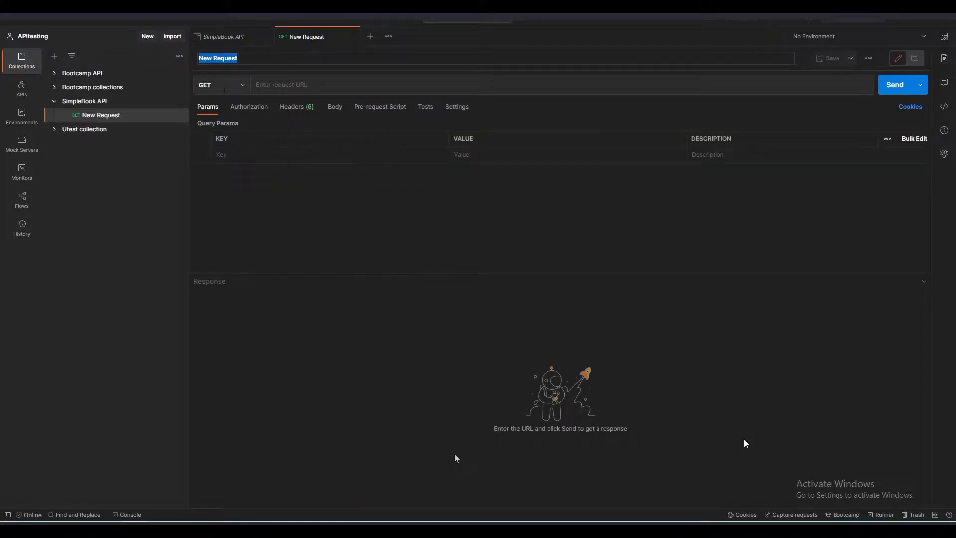
{"action": "type", "text": "Get status"}
{"action": "key", "text": "Return"}
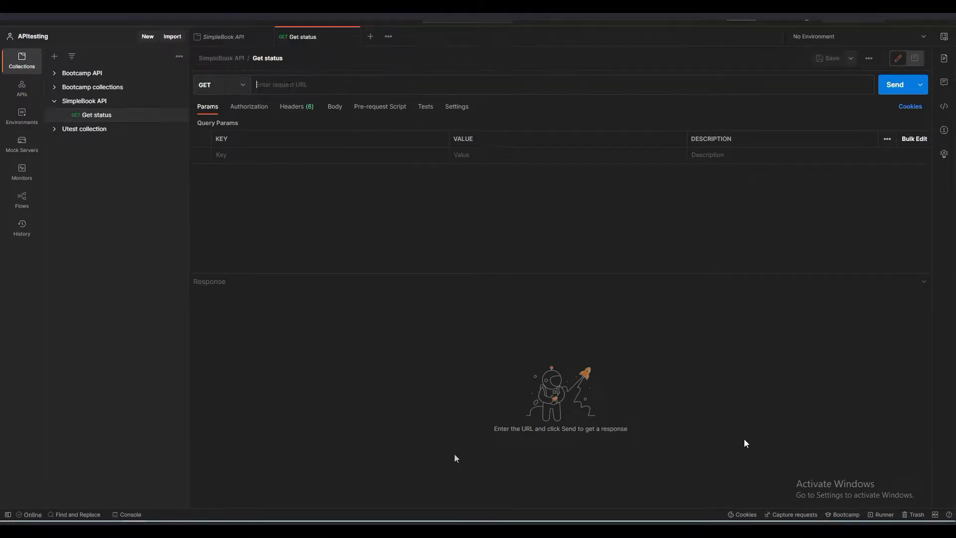
{"action": "key", "text": "ctrl+v"}
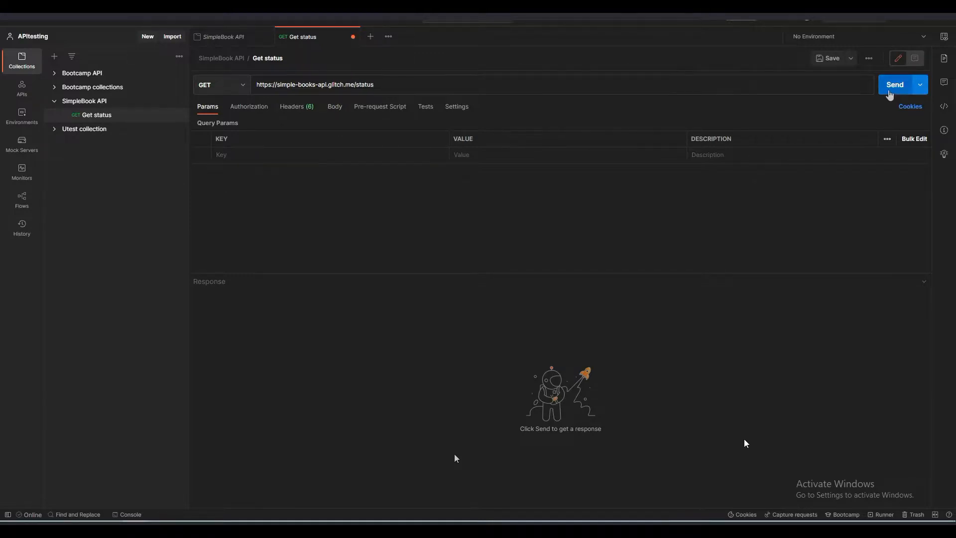
{"action": "left_click", "coordinate": [890, 92]}
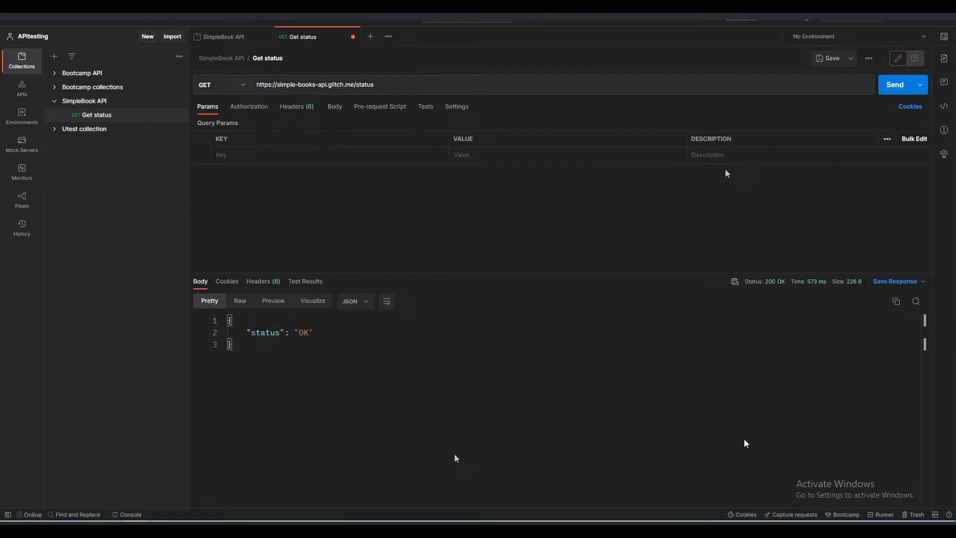
{"action": "left_click_drag", "start_coordinate": [314, 332], "coordinate": [247, 332]}
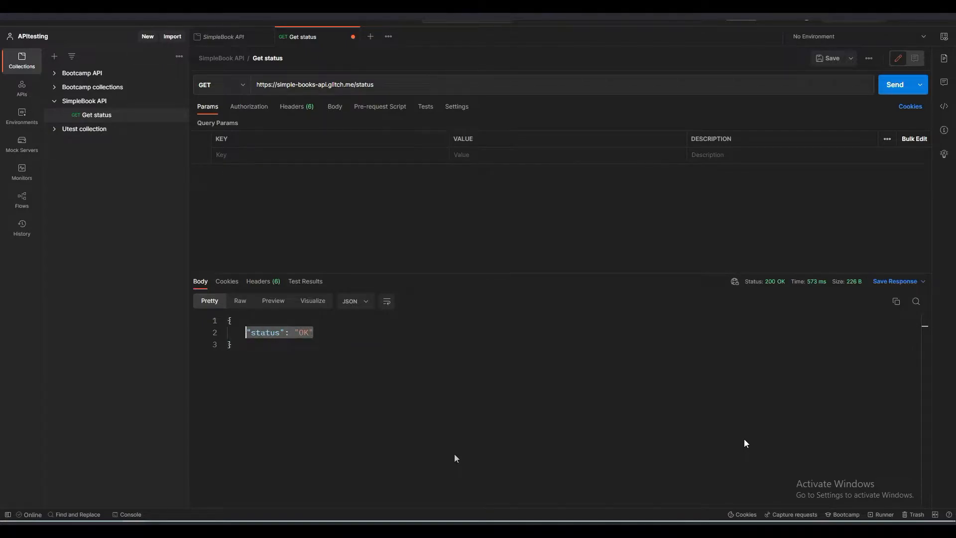
{"action": "mouse_move", "coordinate": [771, 288]}
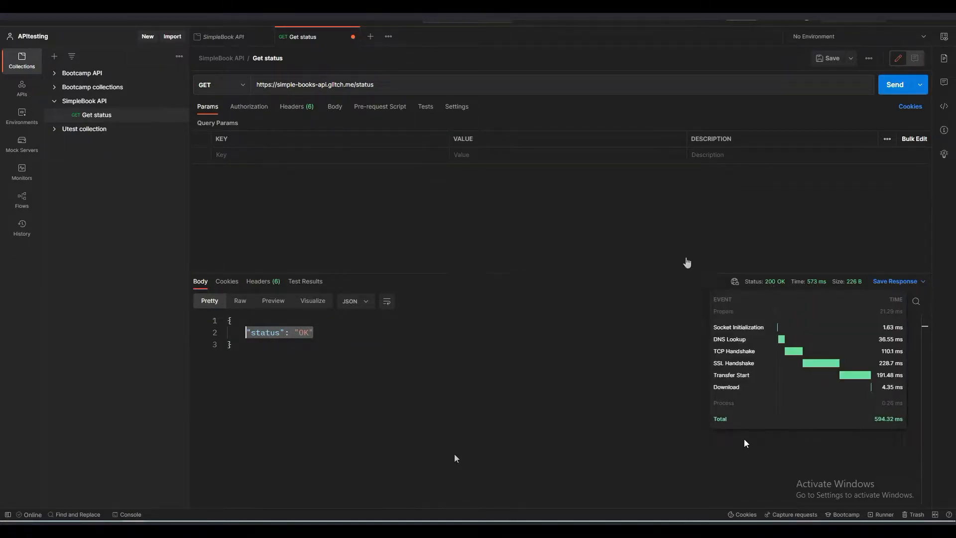
{"action": "left_click", "coordinate": [394, 206]}
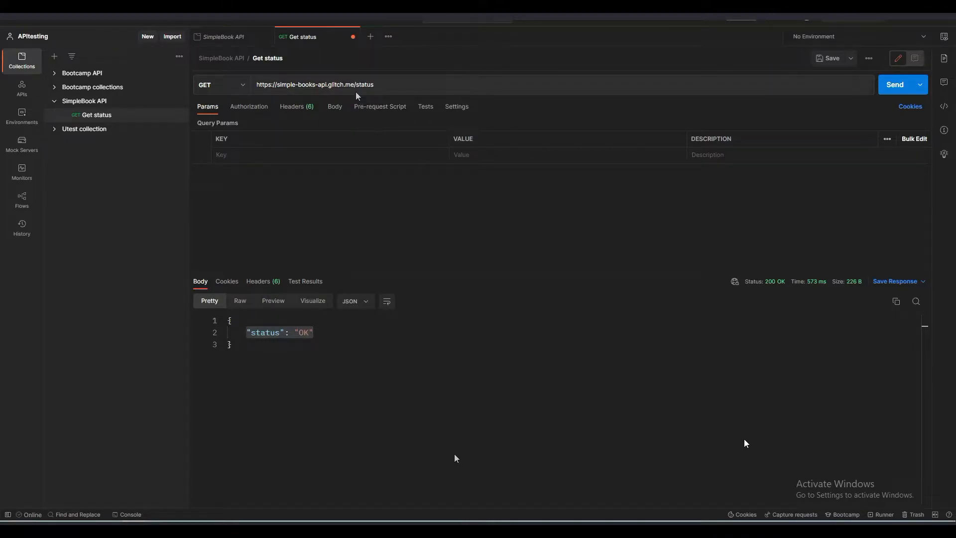
Turn the base part of the request URL into a variable baseURL scoped to the SimpleBook API collection, and save the request
{"action": "left_click_drag", "start_coordinate": [354, 85], "coordinate": [257, 94]}
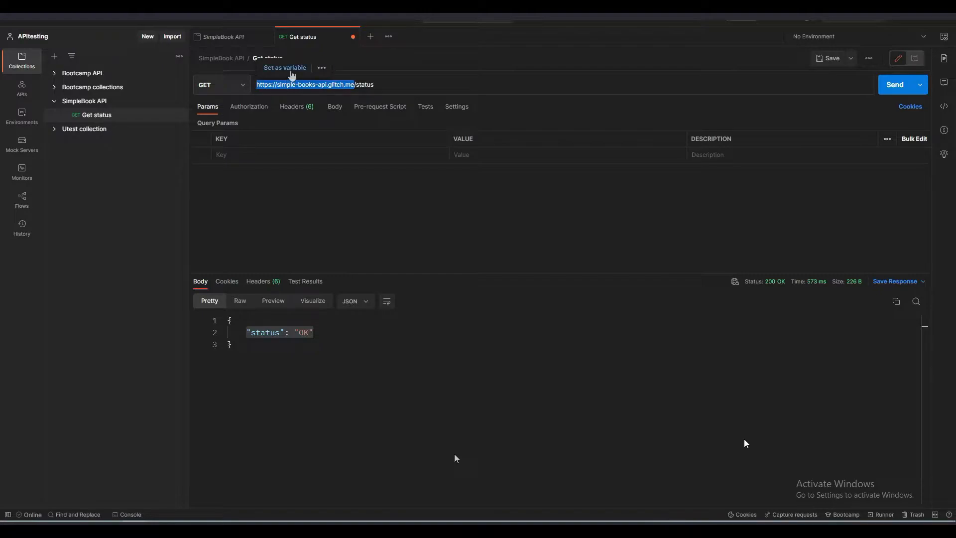
{"action": "left_click", "coordinate": [292, 70]}
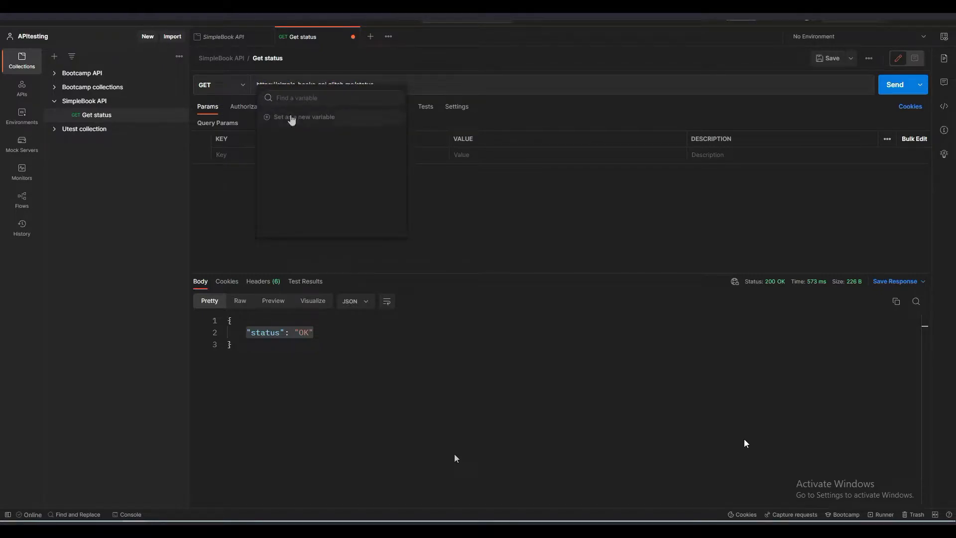
{"action": "left_click", "coordinate": [291, 119]}
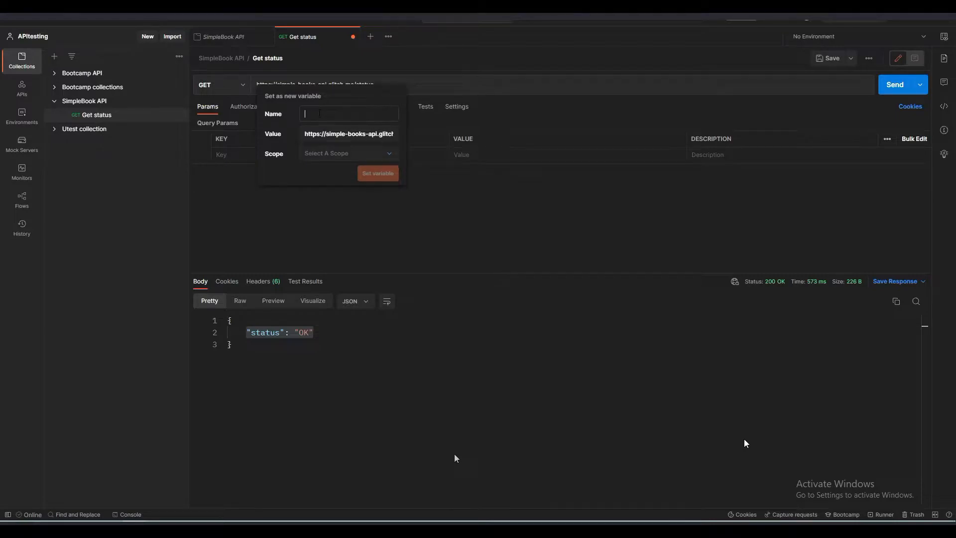
{"action": "left_click", "coordinate": [342, 154]}
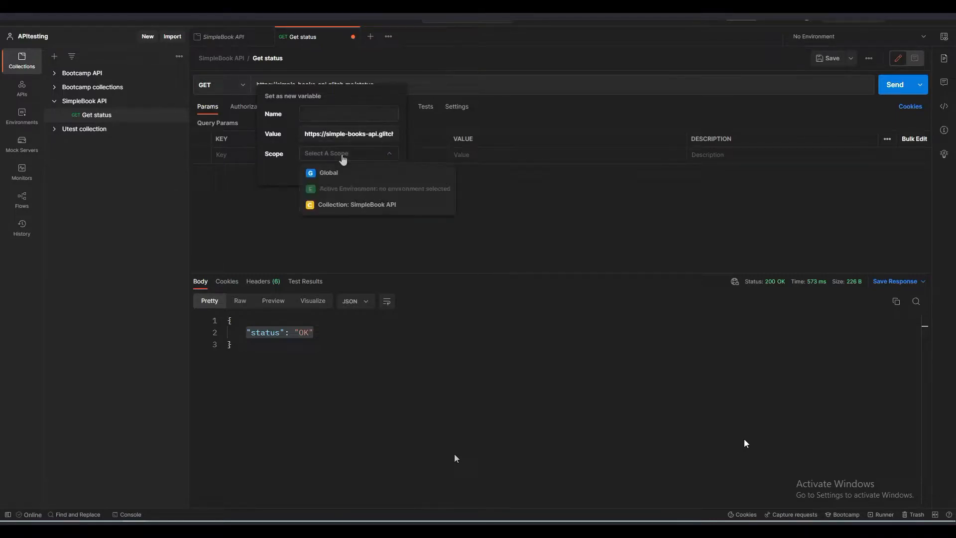
{"action": "left_click", "coordinate": [326, 112]}
{"action": "left_click", "coordinate": [324, 204]}
{"action": "left_click", "coordinate": [377, 177]}
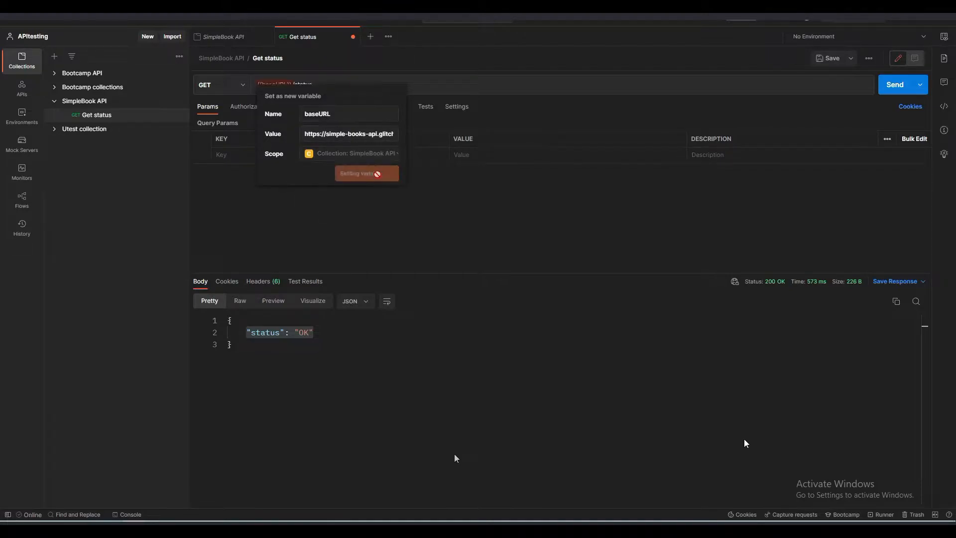
{"action": "left_click", "coordinate": [825, 59]}
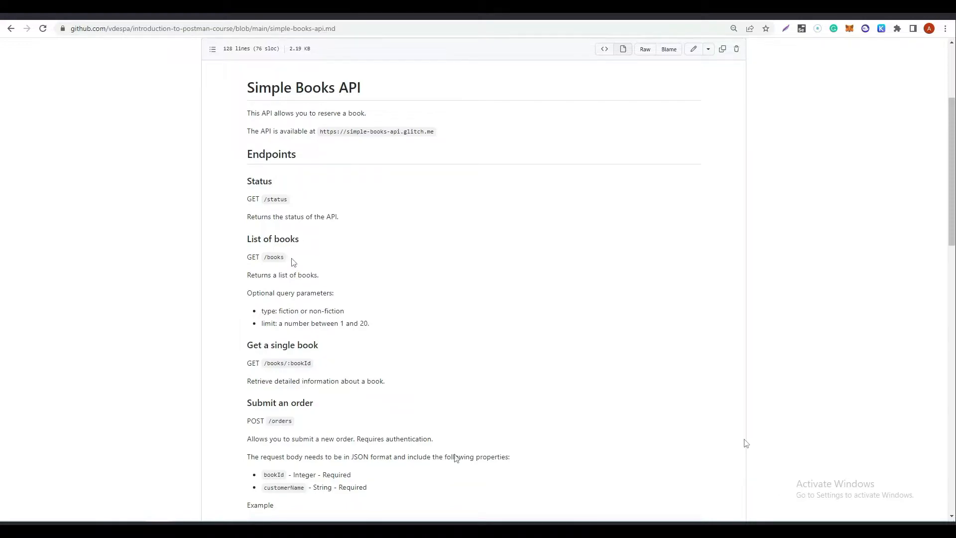
Look up the list-of-books endpoint in the API documentation, return to Postman and duplicate the Get status request
{"action": "left_click_drag", "start_coordinate": [285, 258], "coordinate": [264, 258]}
{"action": "left_click", "coordinate": [163, 529]}
{"action": "left_click", "coordinate": [178, 115]}
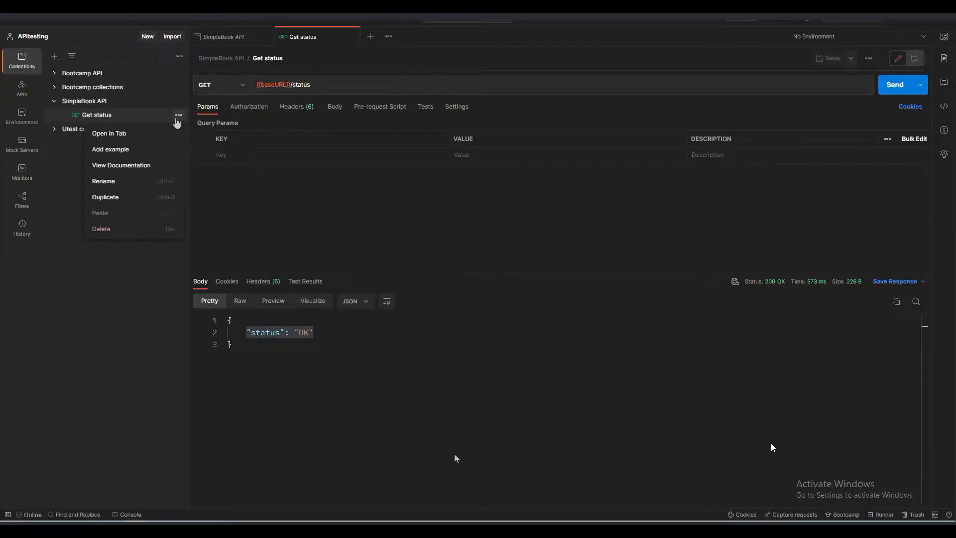
{"action": "left_click", "coordinate": [106, 198]}
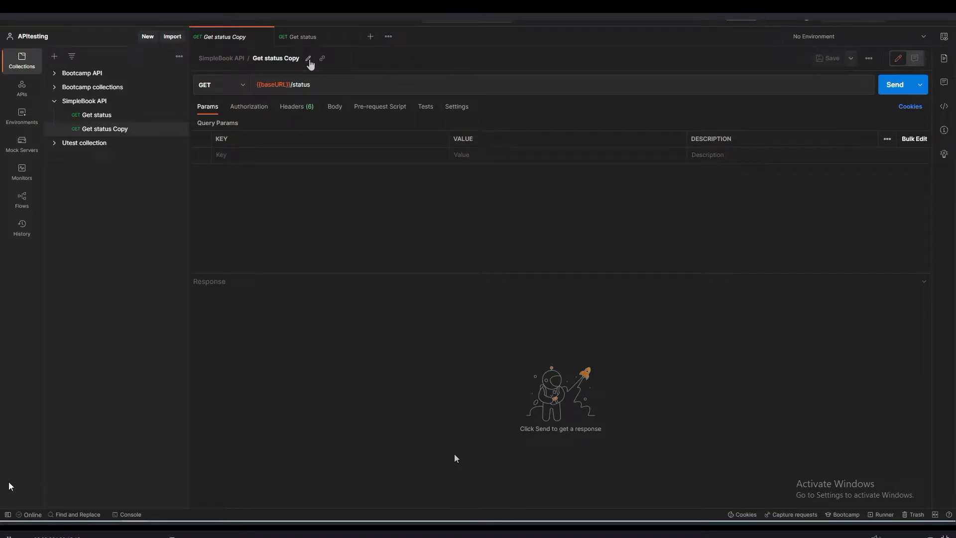
Rename the duplicated request as List of books
{"action": "left_click", "coordinate": [308, 59]}
{"action": "type", "text": "Lis"}
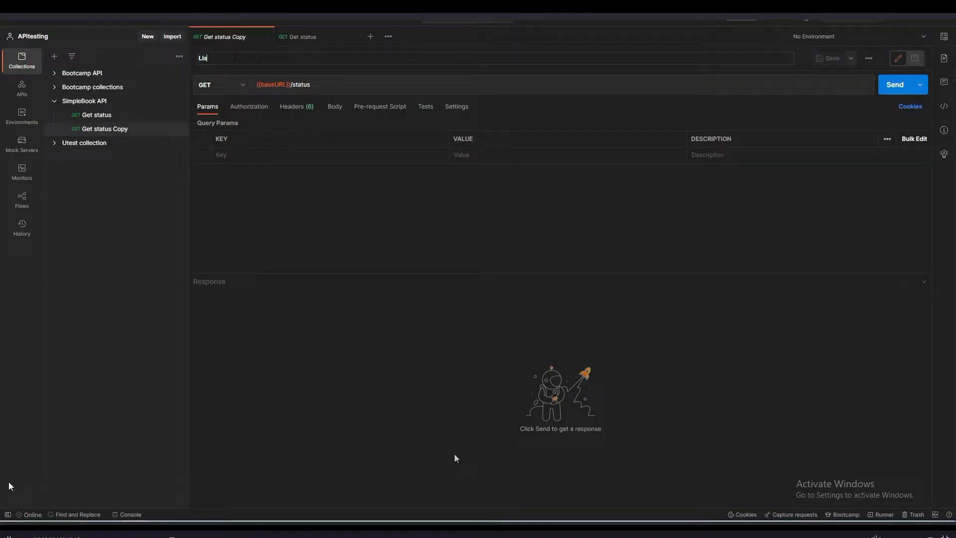
{"action": "type", "text": "t of books"}
Change the List of books request URL to {{baseURL}}/books, send it and look through the response
{"action": "left_click", "coordinate": [324, 84]}
{"action": "left_click_drag", "start_coordinate": [312, 85], "coordinate": [292, 85]}
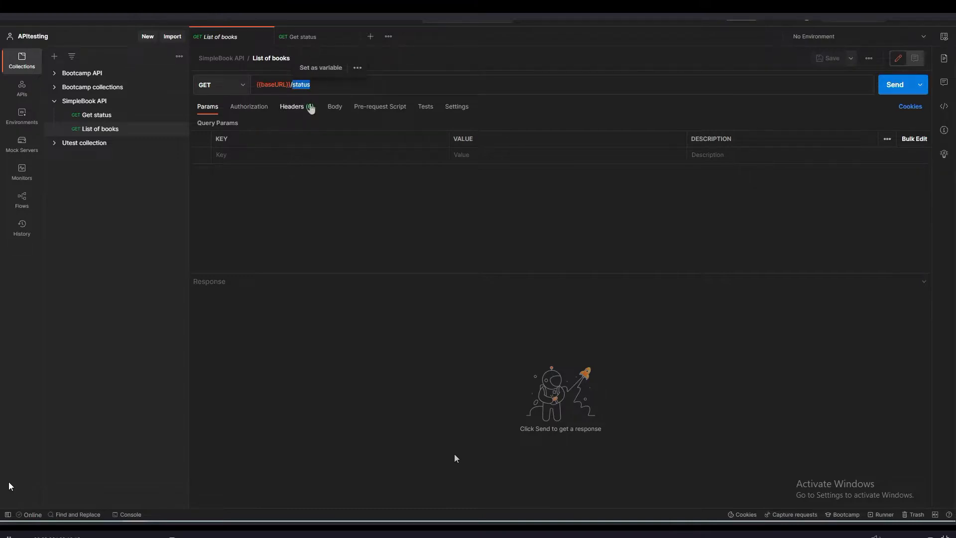
{"action": "key", "text": "BackSpace"}
{"action": "type", "text": "books"}
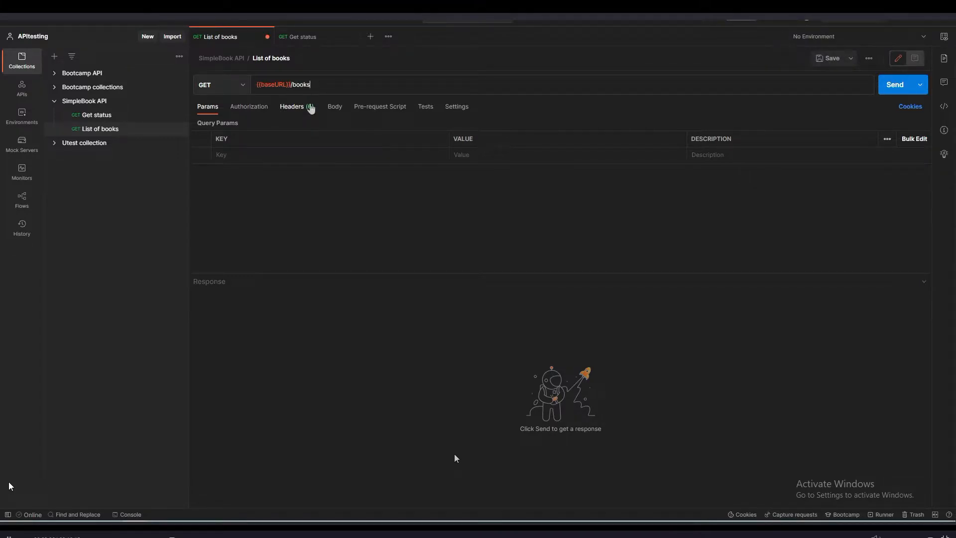
{"action": "left_click", "coordinate": [893, 85]}
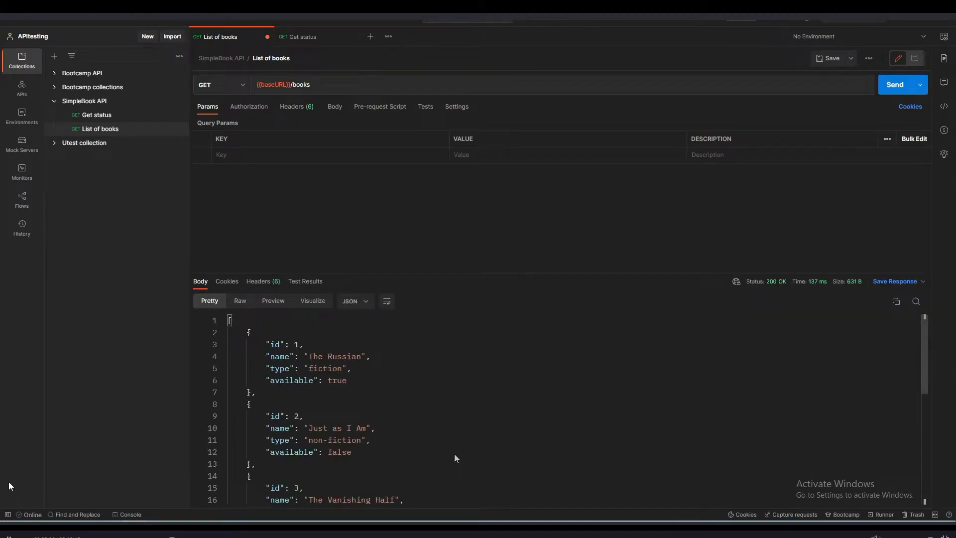
{"action": "scroll", "coordinate": [456, 458], "scroll_direction": "down", "scroll_amount": 4}
{"action": "scroll", "coordinate": [456, 459], "scroll_direction": "up", "scroll_amount": 4}
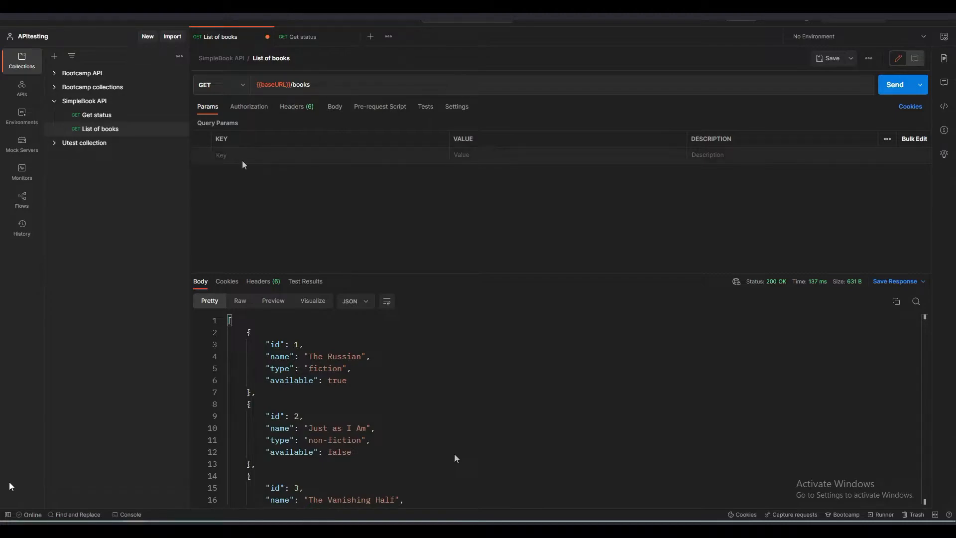
Add the query parameter type with value fiction, send the request and check the book types in the response
{"action": "type", "text": "type"}
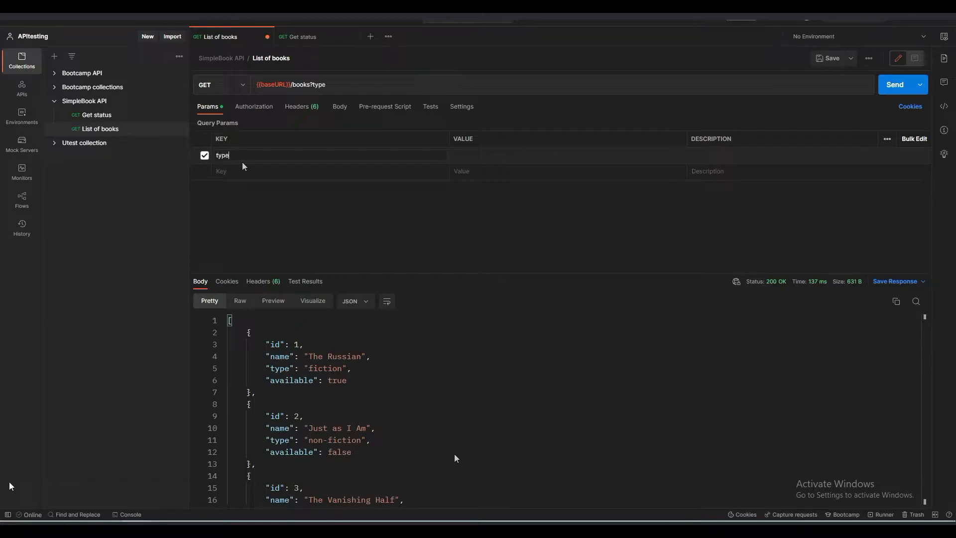
{"action": "key", "text": "Tab"}
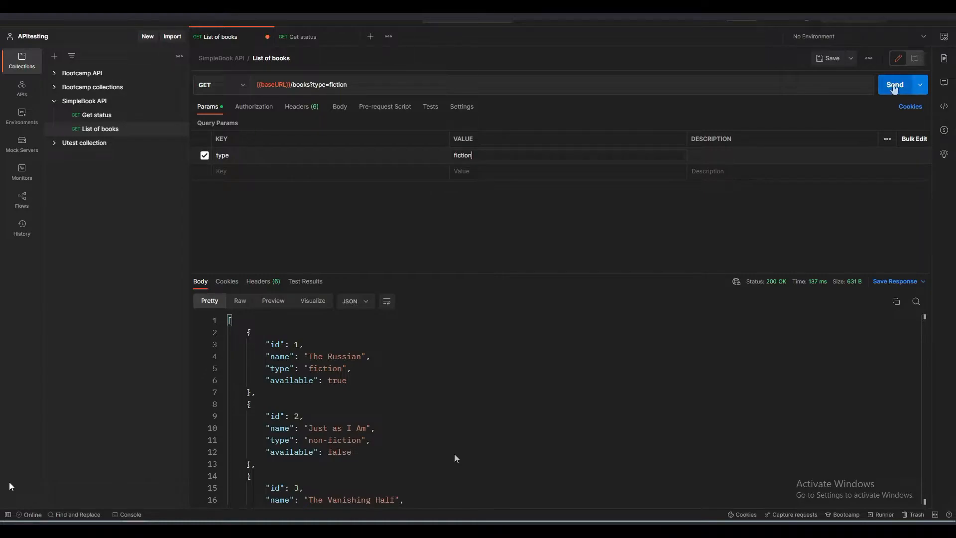
{"action": "left_click", "coordinate": [894, 85]}
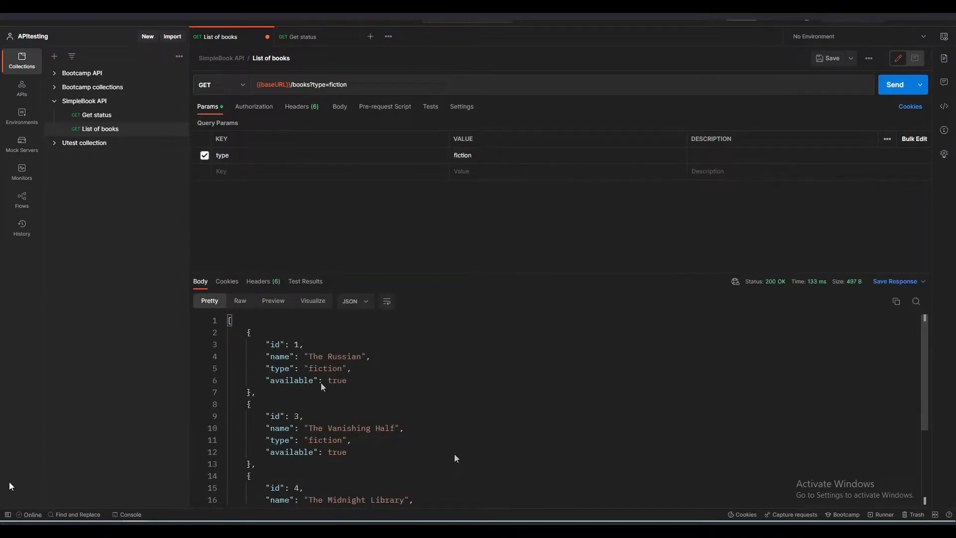
{"action": "left_click_drag", "start_coordinate": [310, 368], "coordinate": [347, 368]}
{"action": "scroll", "coordinate": [349, 378], "scroll_direction": "down", "scroll_amount": 2}
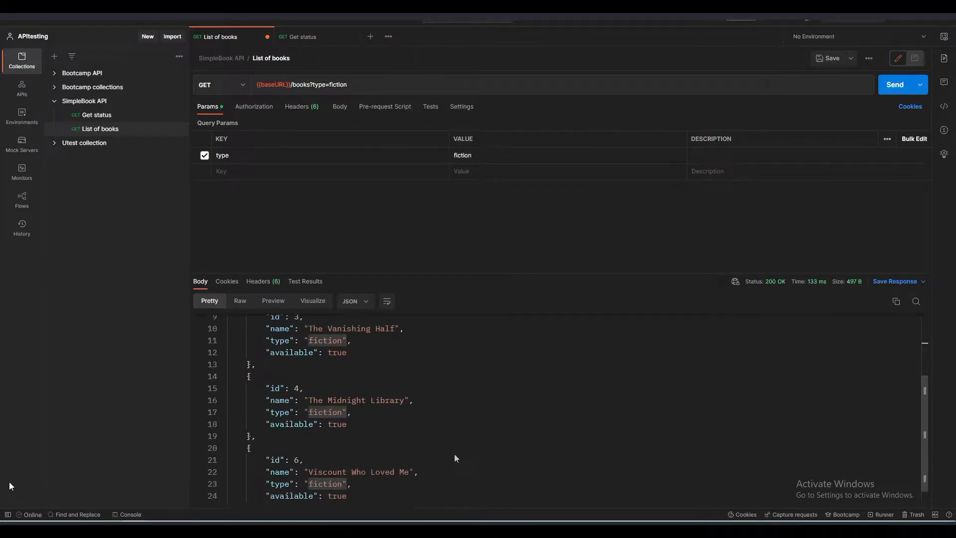
Add a second query parameter limit with value 3, send the request and look through the returned books
{"action": "left_click", "coordinate": [241, 175]}
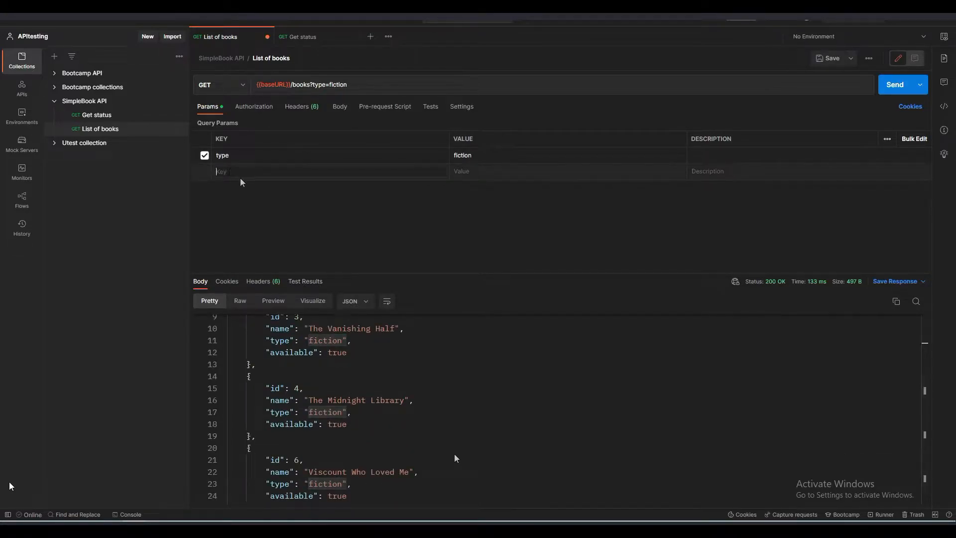
{"action": "type", "text": "limit"}
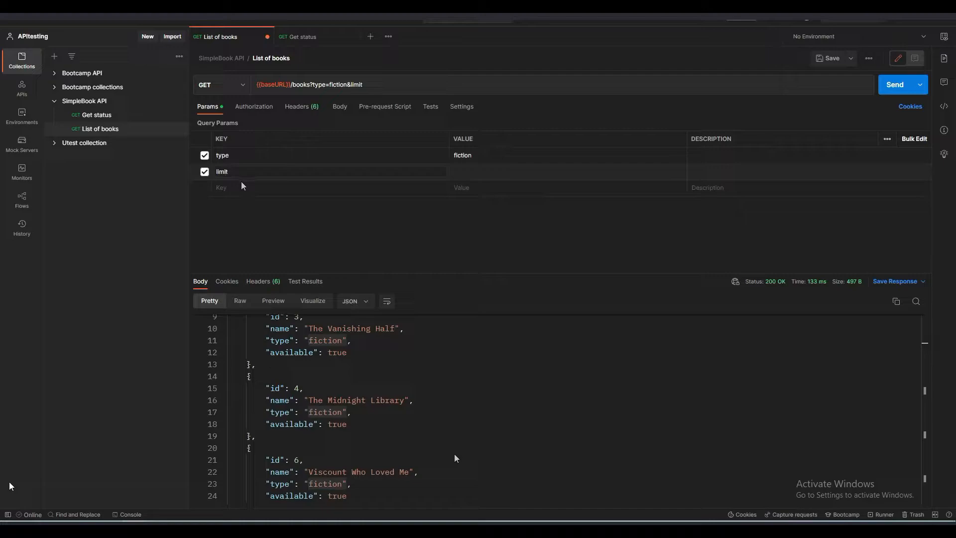
{"action": "left_click", "coordinate": [484, 177]}
{"action": "type", "text": "3"}
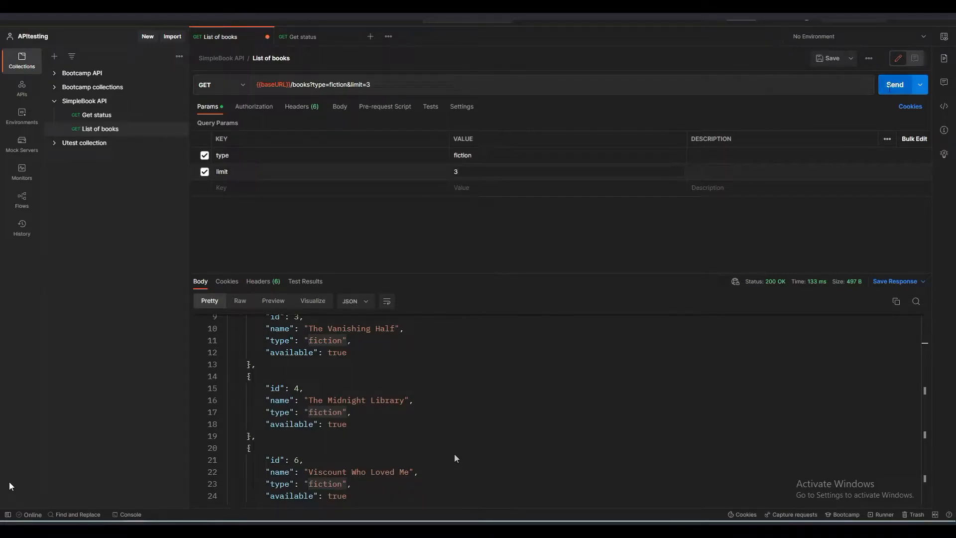
{"action": "key", "text": "ctrl+Return"}
{"action": "scroll", "coordinate": [563, 353], "scroll_direction": "down", "scroll_amount": 2}
{"action": "scroll", "coordinate": [563, 353], "scroll_direction": "up", "scroll_amount": 2}
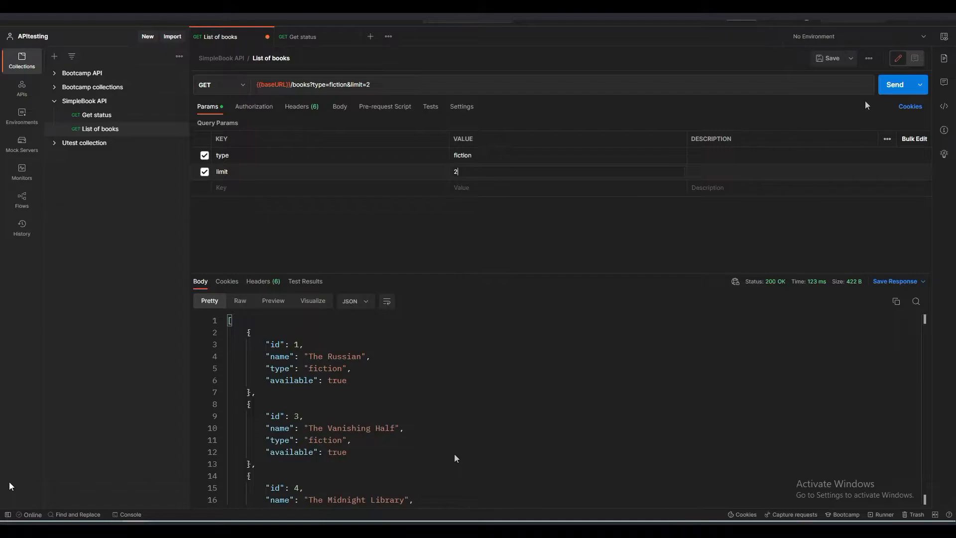
Send the List of books request with limit 2, and again with the limit parameter set to 22
{"action": "key", "text": "ctrl+Return"}
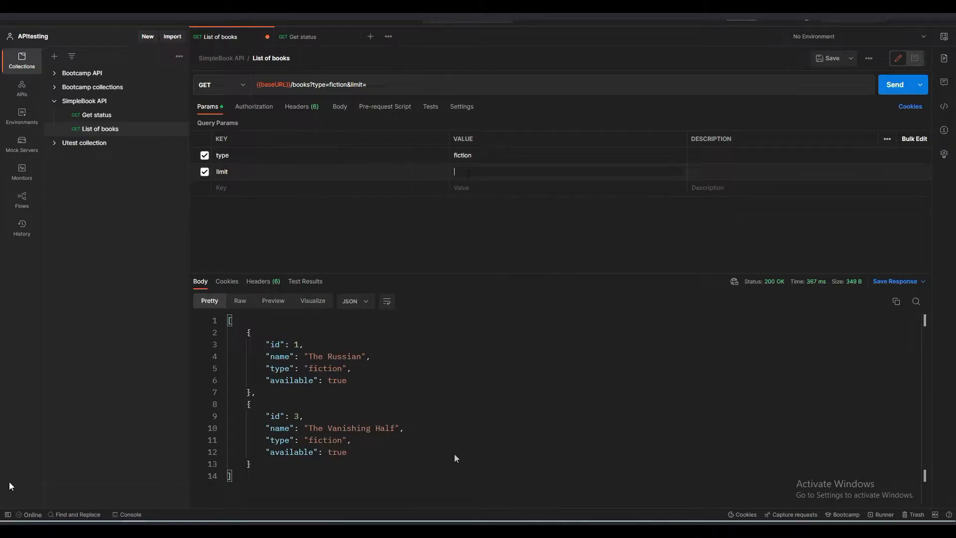
{"action": "type", "text": "22"}
{"action": "key", "text": "ctrl+Return"}
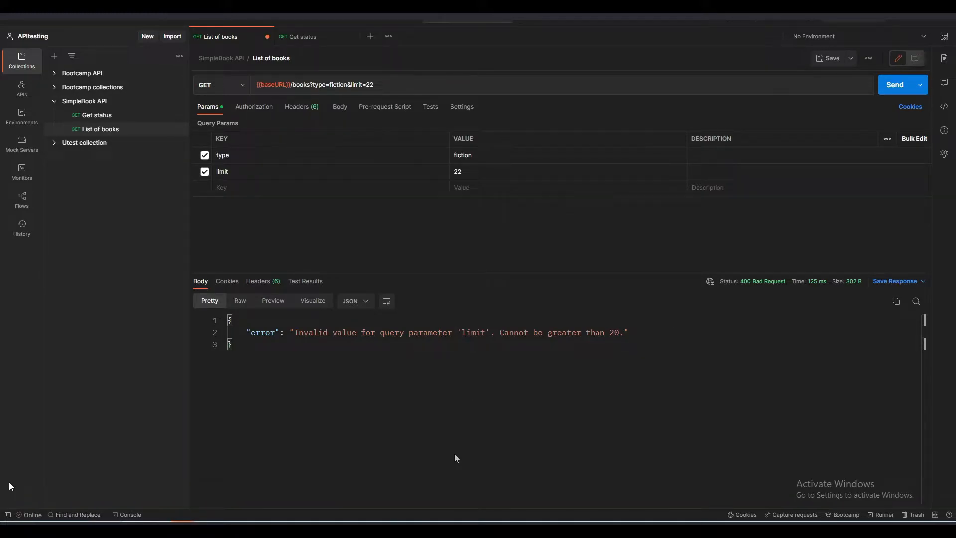
Check the allowed limit range in the Simple Books API documentation, then set limit to 2 in Postman and resend the request
{"action": "key", "text": "alt+Tab"}
{"action": "left_click_drag", "start_coordinate": [370, 324], "coordinate": [258, 319]}
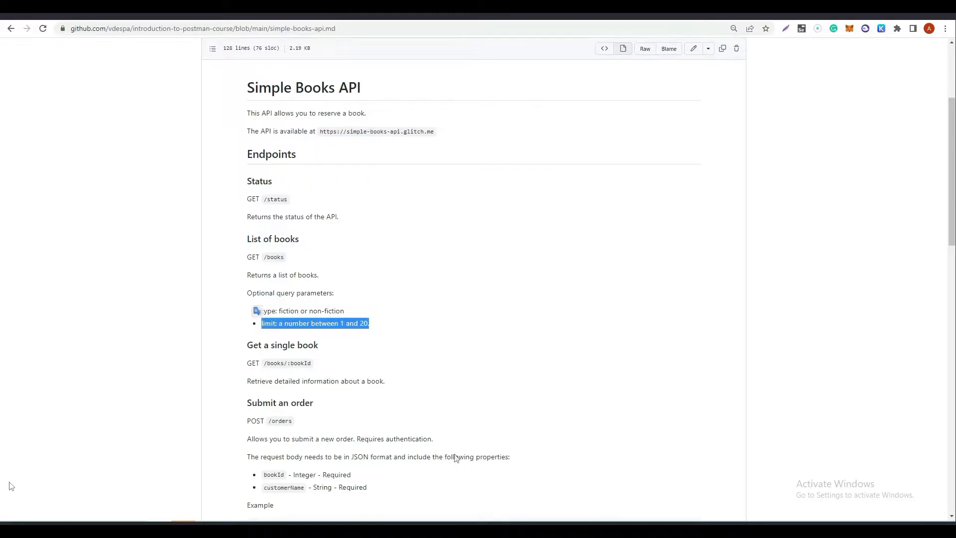
{"action": "key", "text": "alt+Tab"}
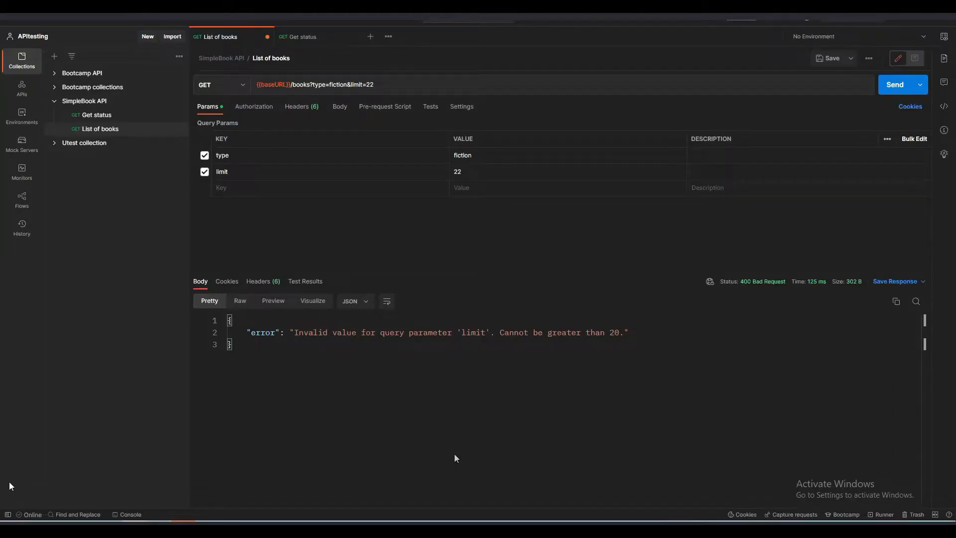
{"action": "left_click", "coordinate": [467, 172]}
{"action": "left_click", "coordinate": [895, 86]}
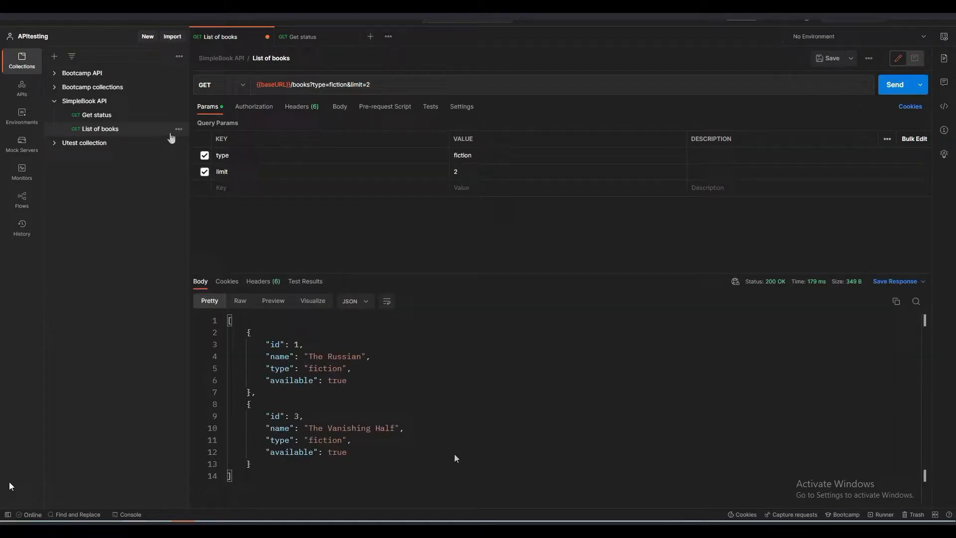
Copy the endpoint path /books/:bookId from the Get a single book section of the API documentation in the browser
{"action": "left_click", "coordinate": [158, 527]}
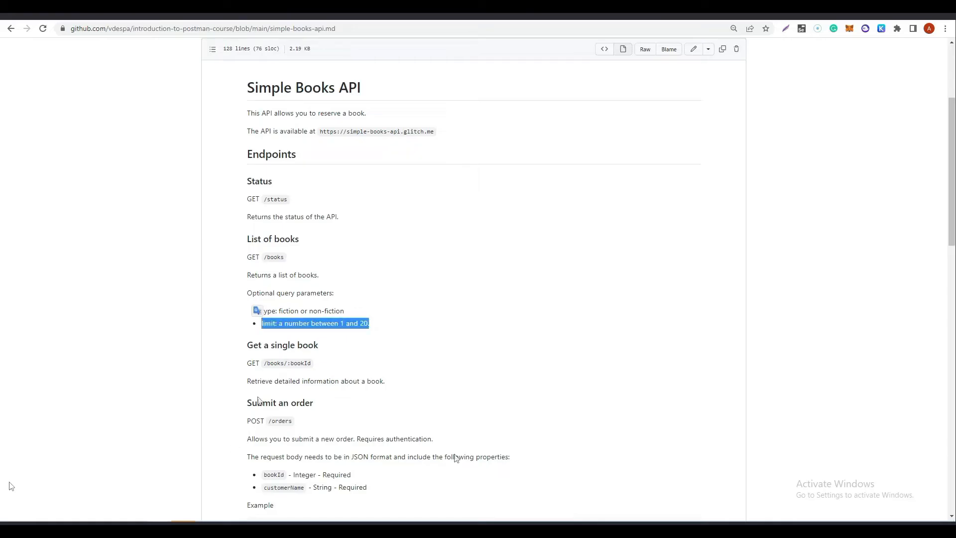
{"action": "scroll", "coordinate": [421, 336], "scroll_direction": "down", "scroll_amount": 3}
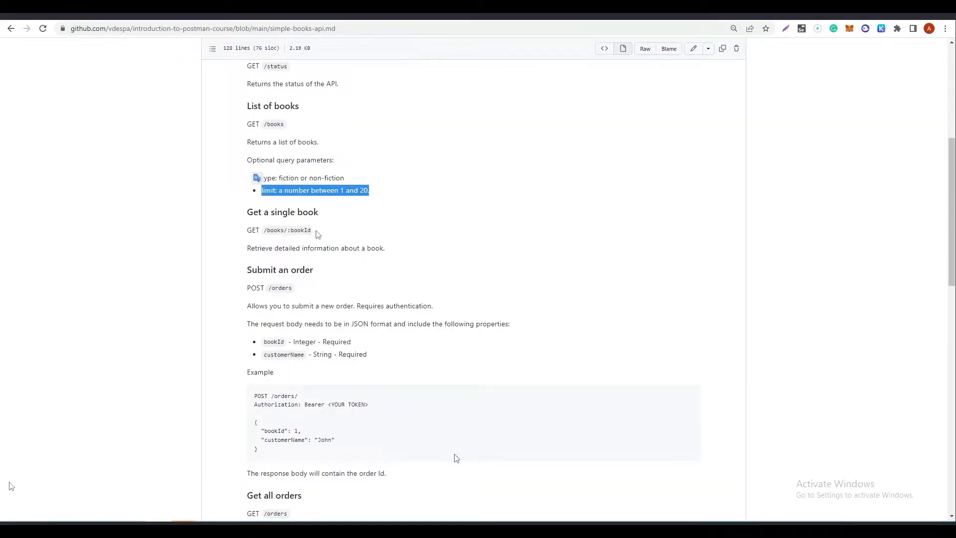
{"action": "left_click", "coordinate": [310, 230]}
{"action": "left_click_drag", "start_coordinate": [310, 229], "coordinate": [264, 234]}
{"action": "key", "text": "ctrl+c"}
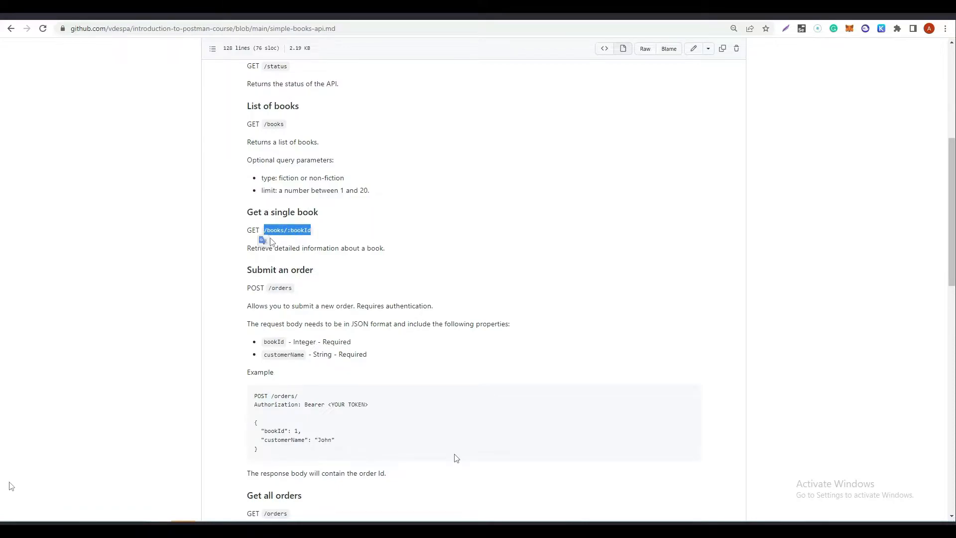
Back in Postman, duplicate the List of books request and rename the copy as Get a single book
{"action": "left_click", "coordinate": [205, 528]}
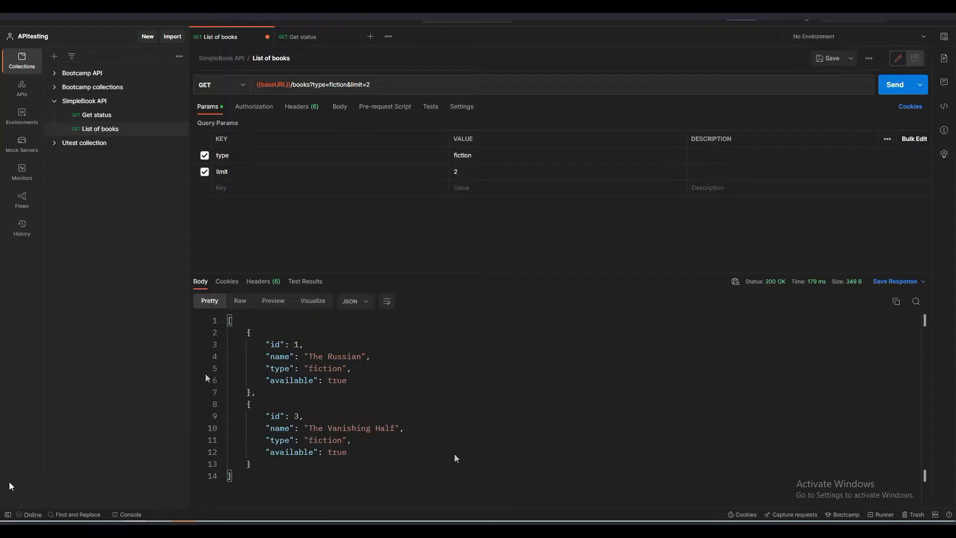
{"action": "left_click", "coordinate": [178, 129]}
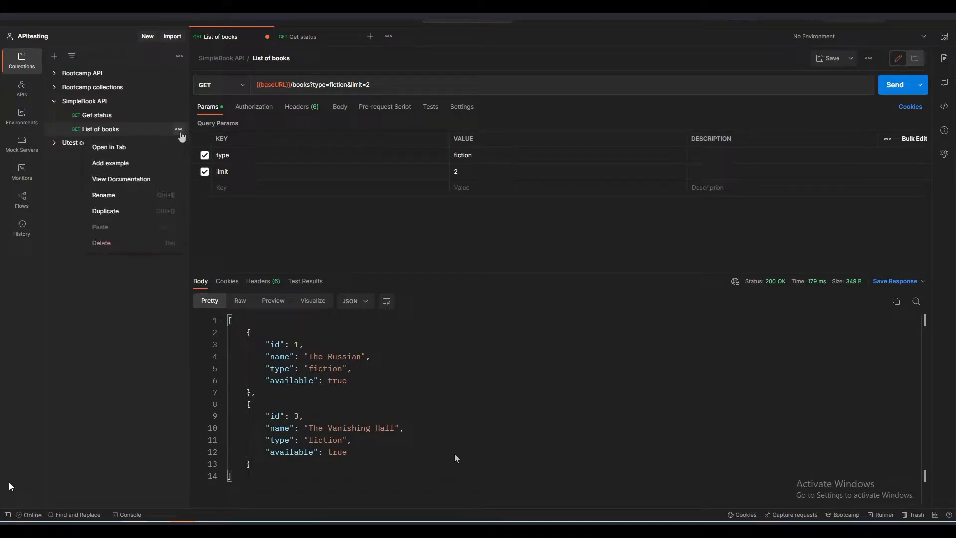
{"action": "left_click", "coordinate": [128, 211]}
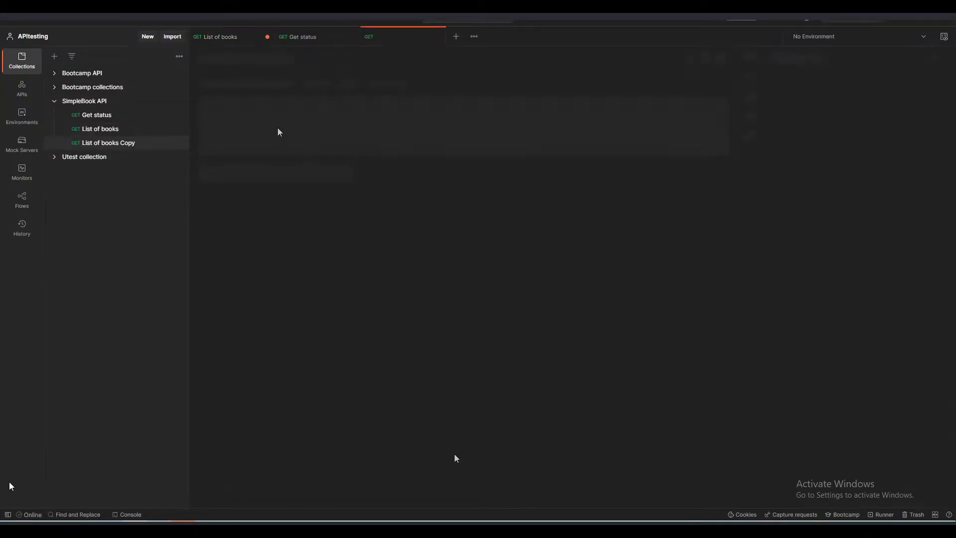
{"action": "left_click", "coordinate": [304, 64]}
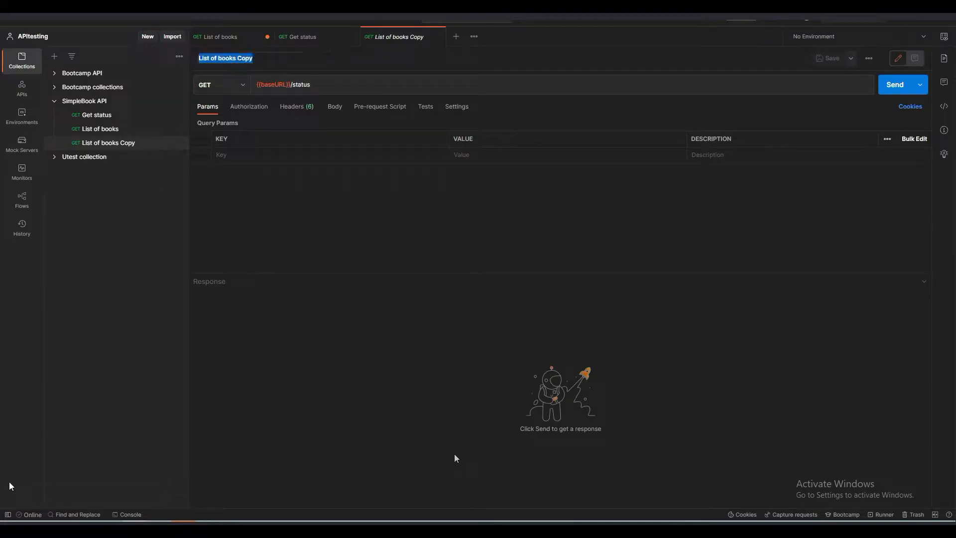
{"action": "type", "text": "Get a"}
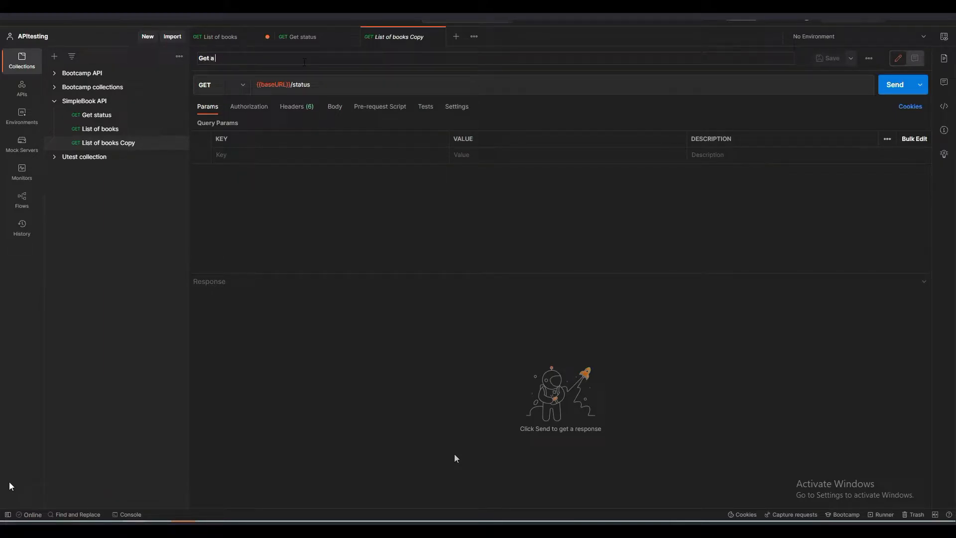
{"action": "type", "text": " single book"}
Change the Get a single book request URL to {{baseURL}}/books/:bookId using the copied path
{"action": "left_click", "coordinate": [339, 81]}
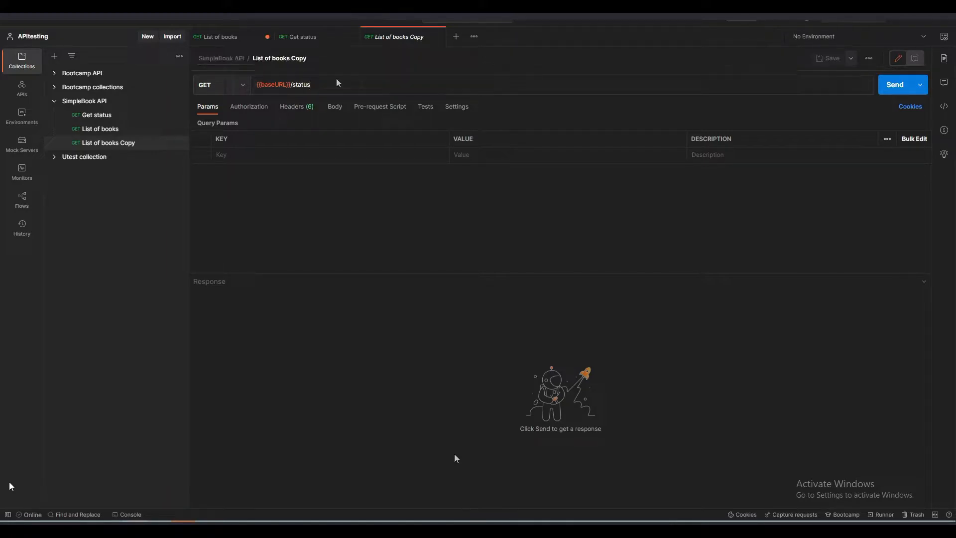
{"action": "key", "text": "BackSpace"}
{"action": "key", "text": "BackSpace"}
{"action": "key", "text": "BackSpace"}
{"action": "key", "text": "BackSpace"}
{"action": "key", "text": "BackSpace"}
{"action": "key", "text": "ctrl+v"}
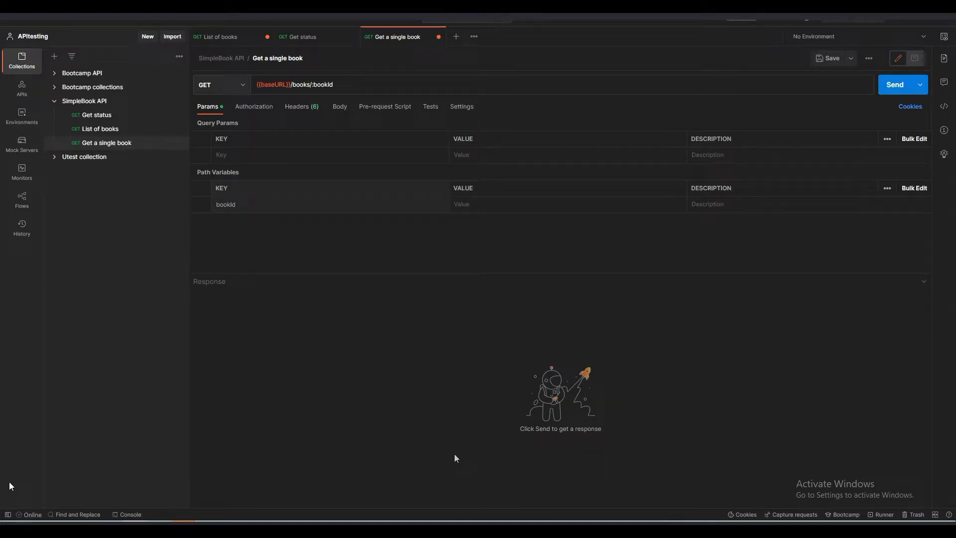
Set the path variable bookId to 2, send the request and check the book's availability in the response
{"action": "left_click_drag", "start_coordinate": [236, 205], "coordinate": [216, 205]}
{"action": "left_click", "coordinate": [466, 205]}
{"action": "type", "text": "2"}
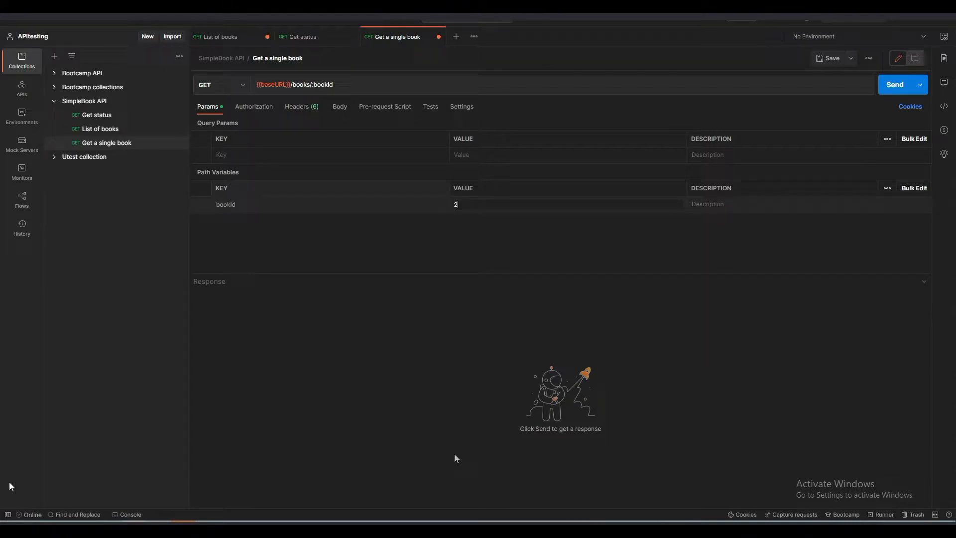
{"action": "left_click", "coordinate": [890, 88]}
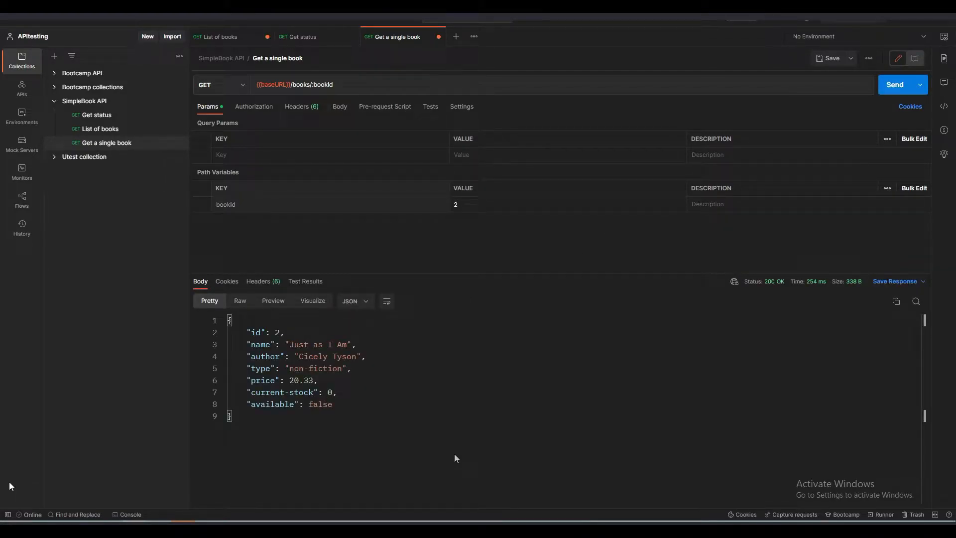
{"action": "left_click_drag", "start_coordinate": [309, 403], "coordinate": [331, 403]}
{"action": "left_click", "coordinate": [457, 458]}
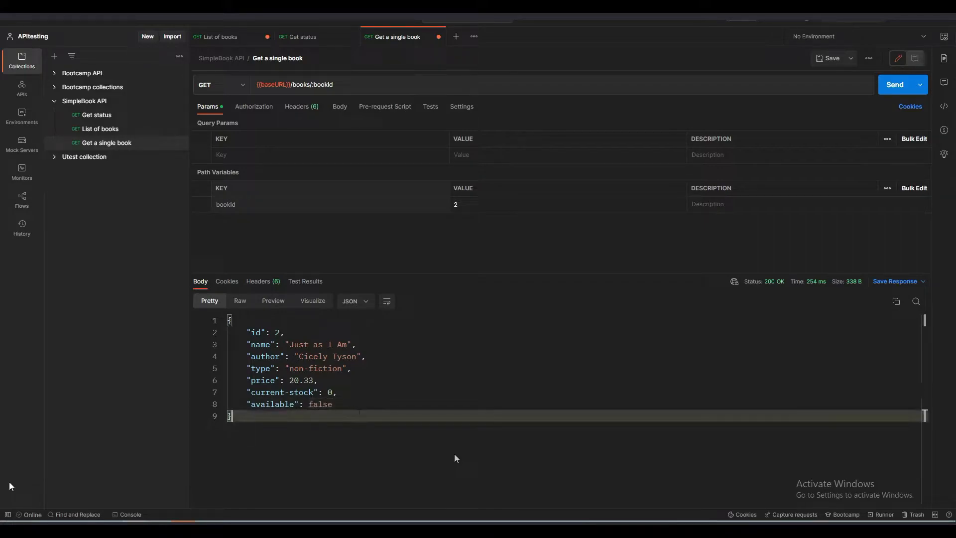
Set the path variable bookId to 3, send the request and check the book's availability in the response
{"action": "left_click", "coordinate": [478, 206]}
{"action": "key", "text": "BackSpace"}
{"action": "type", "text": "3"}
{"action": "left_click", "coordinate": [882, 88]}
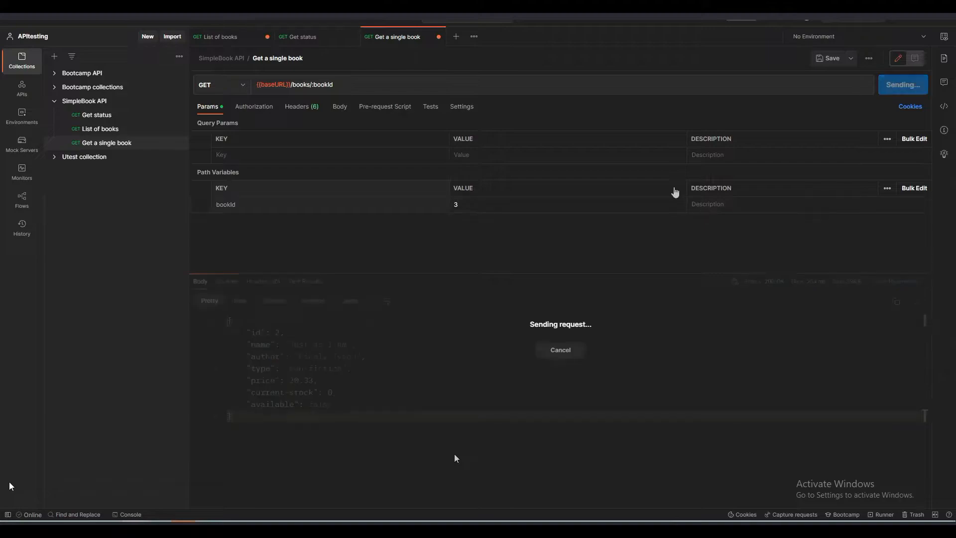
{"action": "left_click_drag", "start_coordinate": [304, 405], "coordinate": [330, 404]}
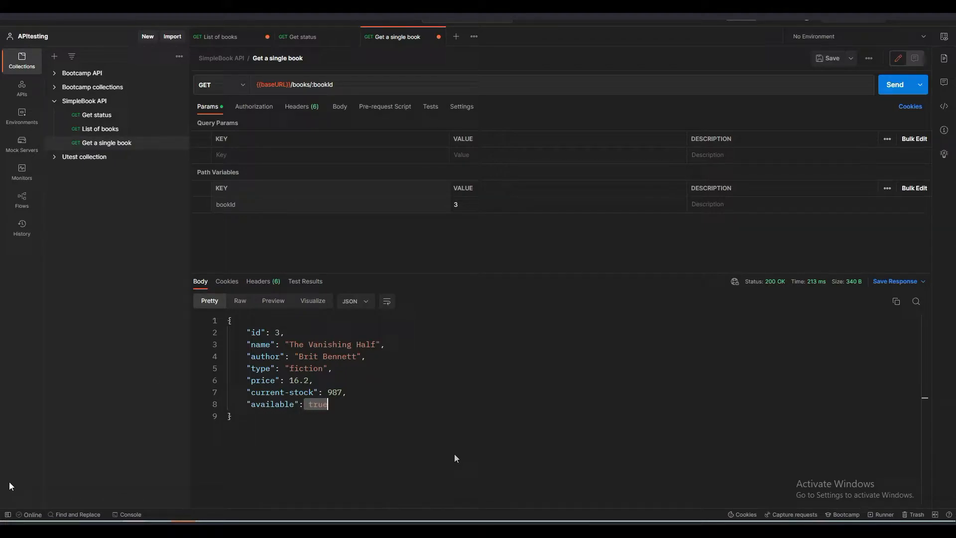
Look up the HTTP method and endpoint path for Submit an order in the browser's API documentation, then return to Postman
{"action": "left_click", "coordinate": [135, 529]}
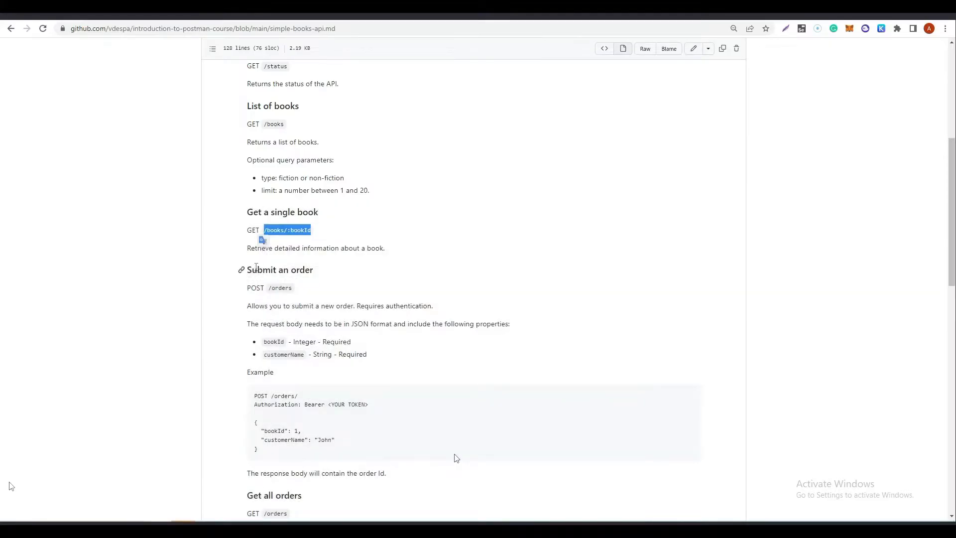
{"action": "double_click", "coordinate": [263, 289]}
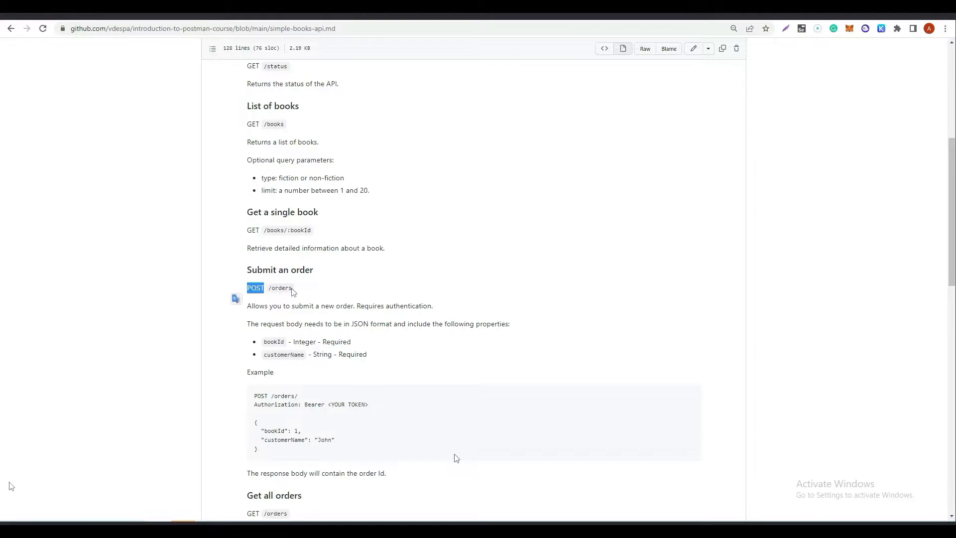
{"action": "left_click_drag", "start_coordinate": [296, 289], "coordinate": [268, 290]}
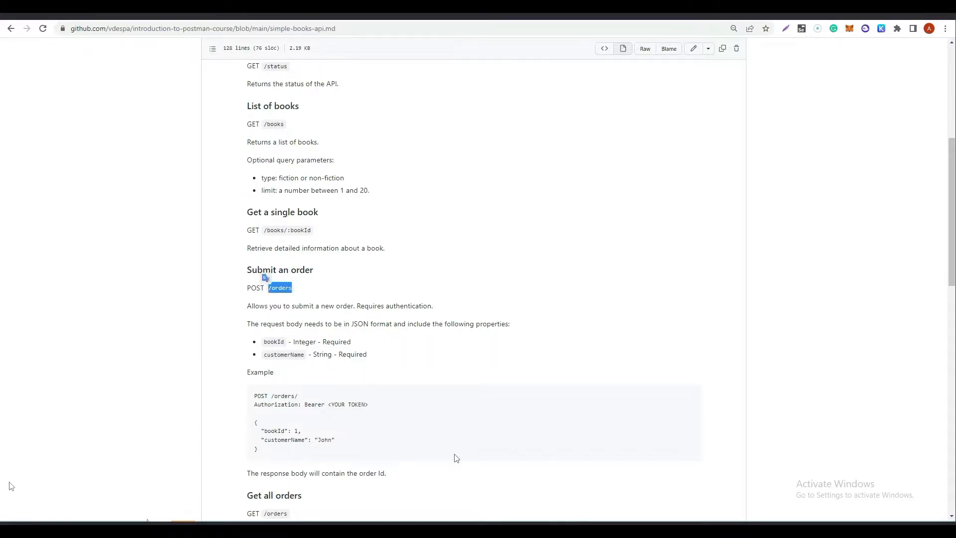
{"action": "left_click", "coordinate": [184, 529]}
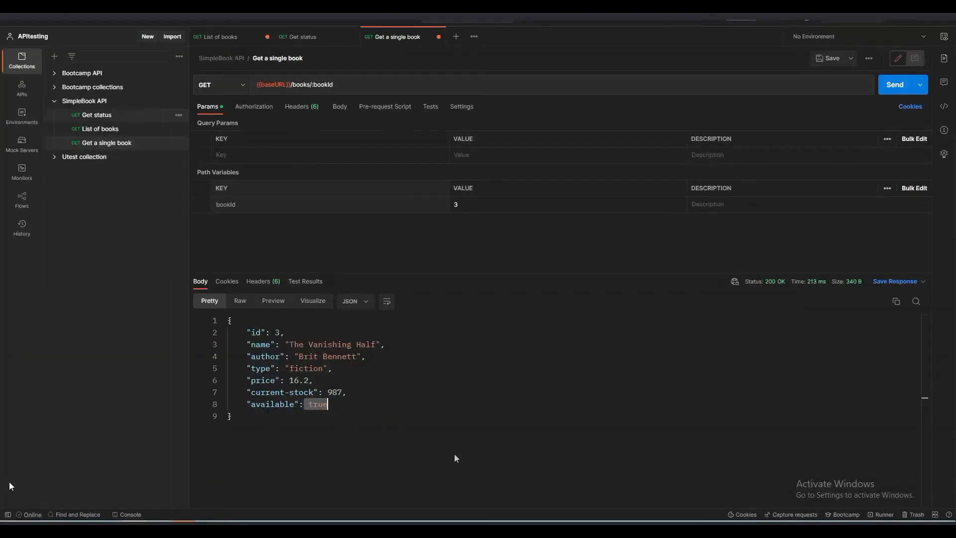
Save the changes to the Get a single book and List of books requests
{"action": "left_click", "coordinate": [828, 59]}
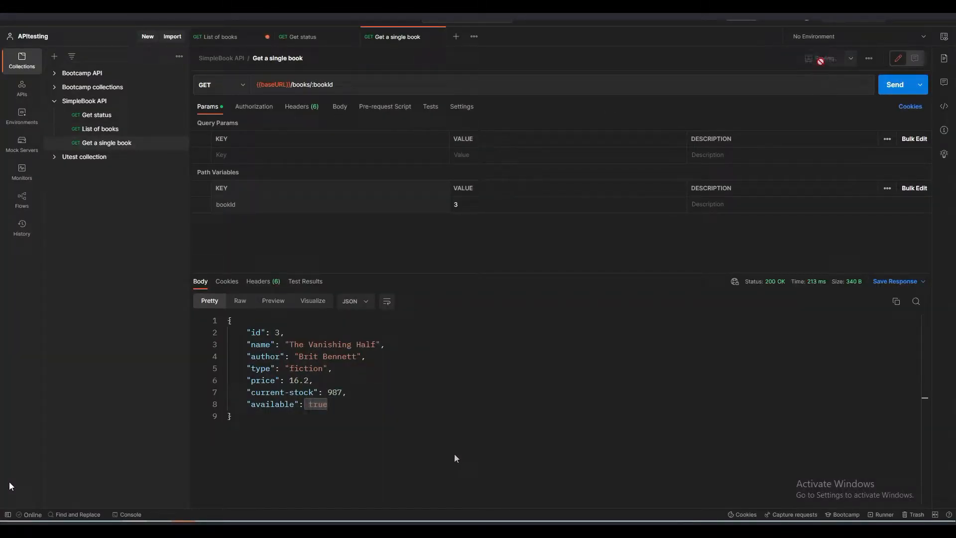
{"action": "left_click", "coordinate": [149, 130]}
{"action": "left_click", "coordinate": [828, 58]}
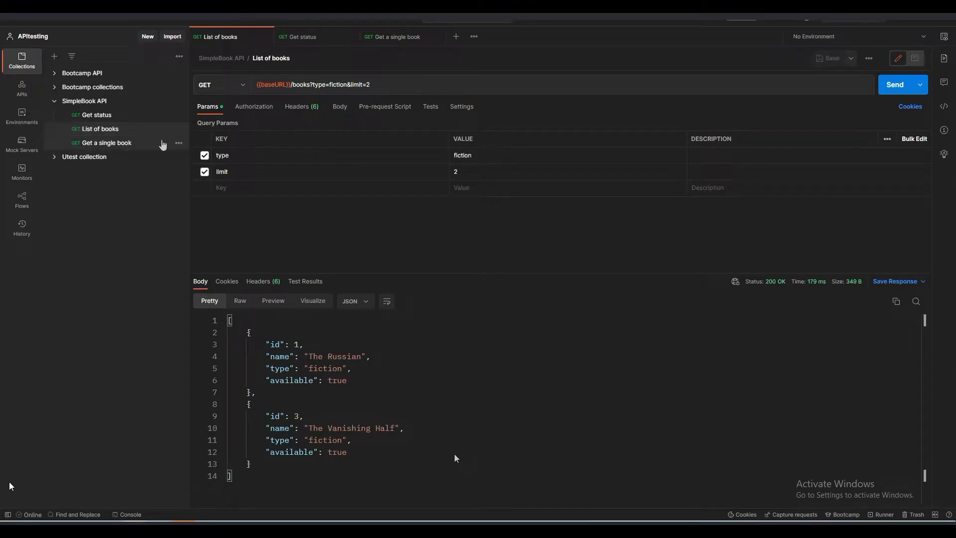
Duplicate the List of books request and rename the copy as Submit an order
{"action": "left_click", "coordinate": [178, 130]}
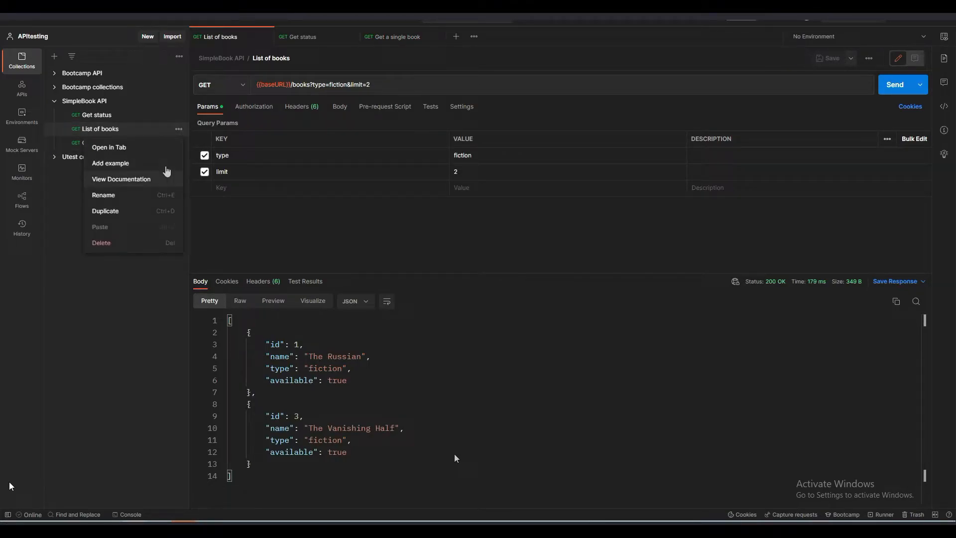
{"action": "left_click", "coordinate": [139, 210]}
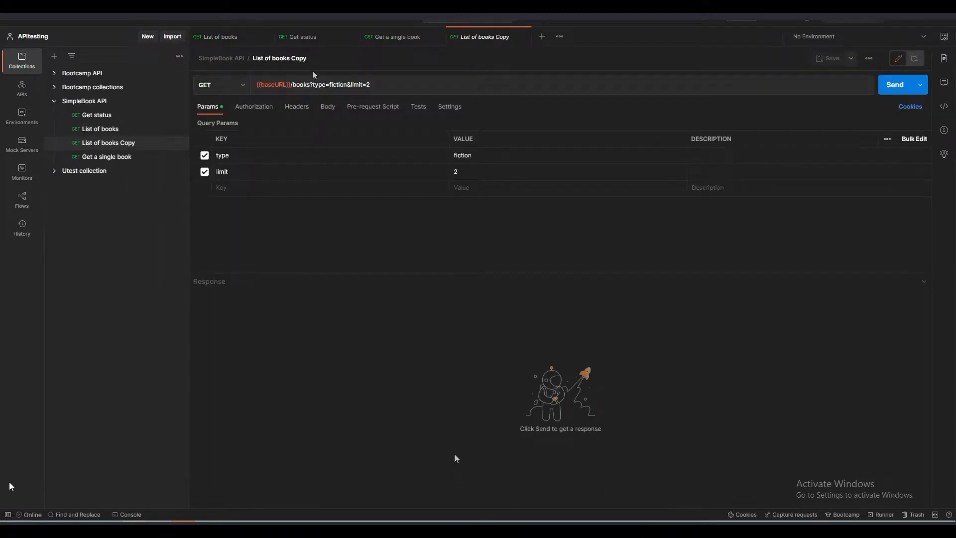
{"action": "left_click", "coordinate": [315, 59]}
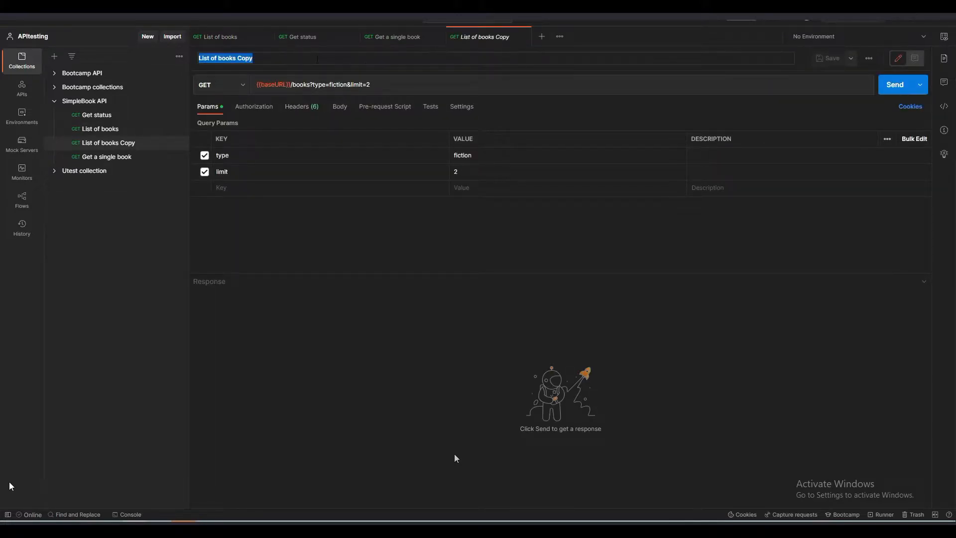
{"action": "type", "text": "Submit a"}
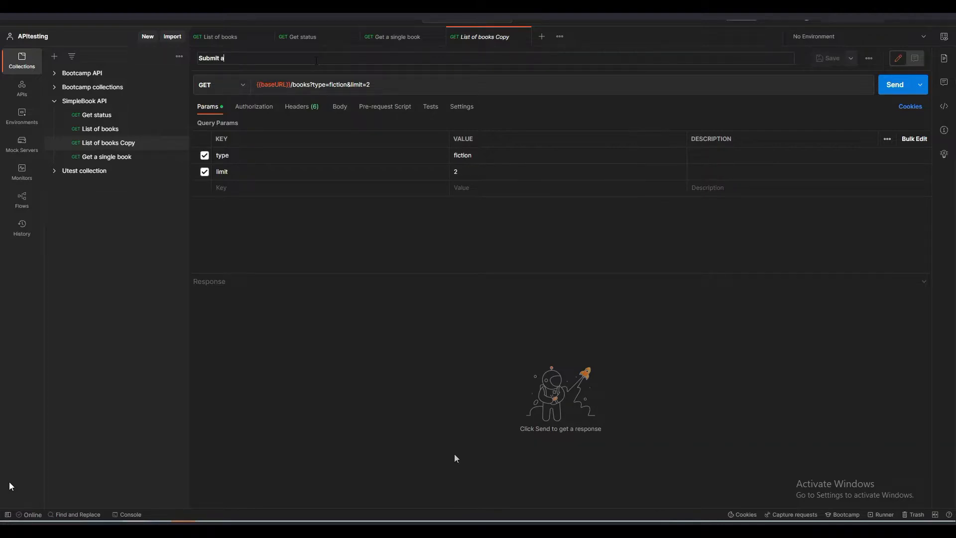
{"action": "type", "text": "n order"}
Replace the path and query parameters in the Submit an order request so the URL is {{baseURL}}/orders
{"action": "left_click", "coordinate": [406, 85]}
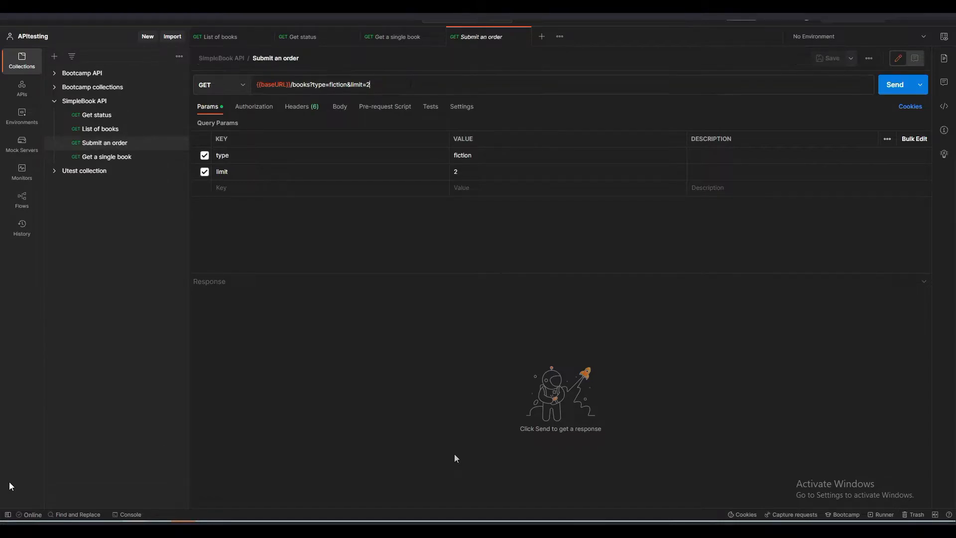
{"action": "key", "text": "ctrl+shift+Left"}
{"action": "key", "text": "ctrl+shift+Left"}
{"action": "key", "text": "ctrl+shift+Left"}
{"action": "key", "text": "ctrl+shift+Left"}
{"action": "key", "text": "ctrl+shift+Left"}
{"action": "key", "text": "ctrl+shift+Left"}
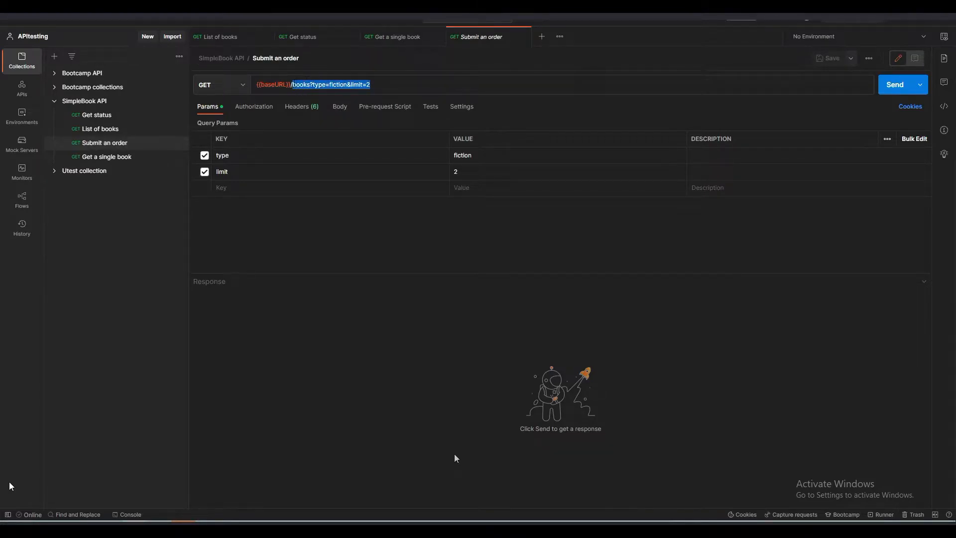
{"action": "key", "text": "ctrl+shift+Left"}
{"action": "key", "text": "BackSpace"}
{"action": "type", "text": "/orders"}
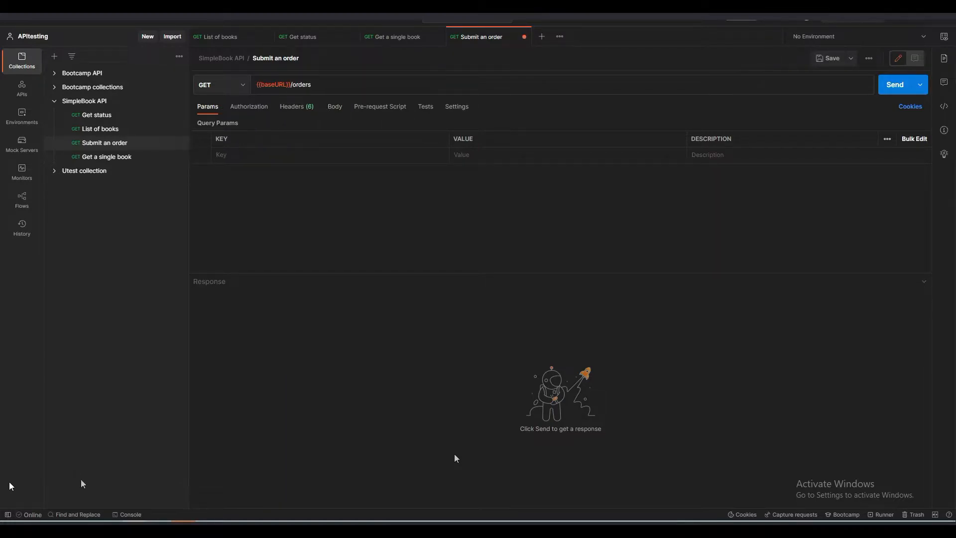
Copy the example JSON body with bookId and customerName from the Submit an order section of the browser's API documentation
{"action": "key", "text": "alt+Tab"}
{"action": "scroll", "coordinate": [312, 317], "scroll_direction": "down", "scroll_amount": 2}
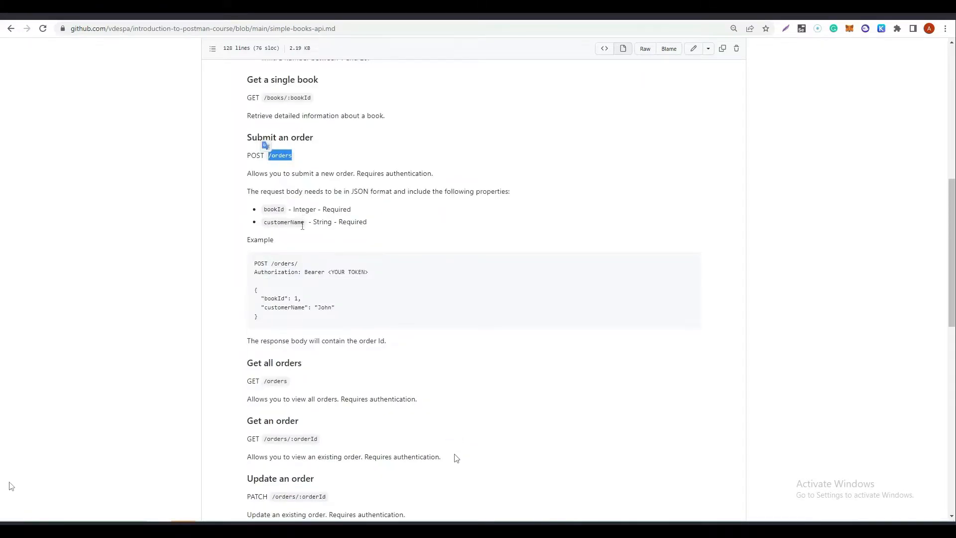
{"action": "left_click_drag", "start_coordinate": [257, 319], "coordinate": [253, 292]}
{"action": "key", "text": "ctrl+c"}
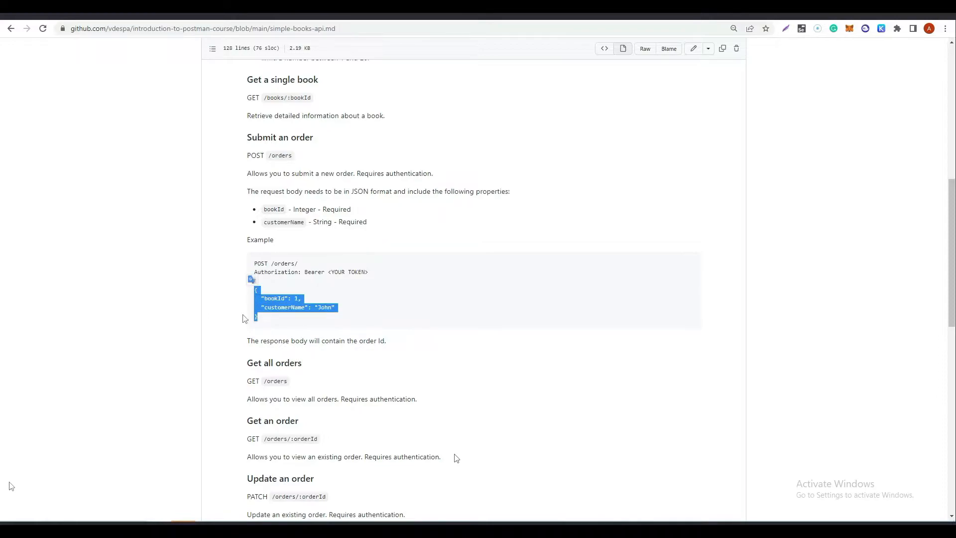
In Postman, set the Submit an order request body to raw JSON and paste the copied bookId and customerName example
{"action": "key", "text": "alt+Tab"}
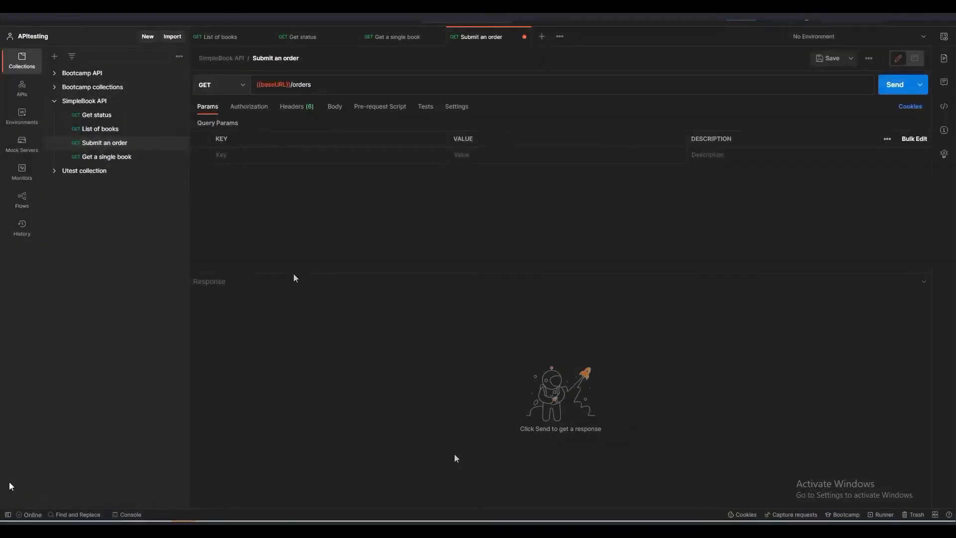
{"action": "left_click", "coordinate": [335, 109]}
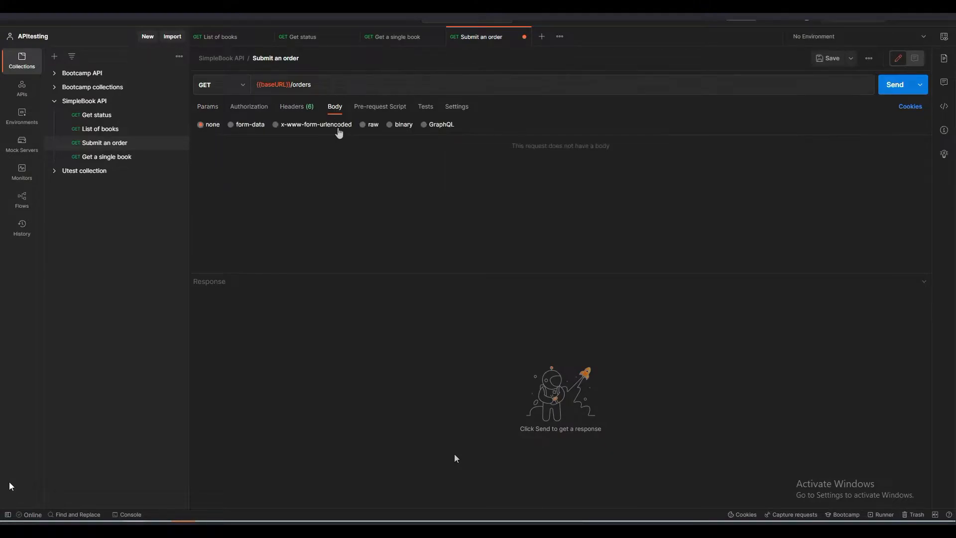
{"action": "left_click", "coordinate": [364, 127]}
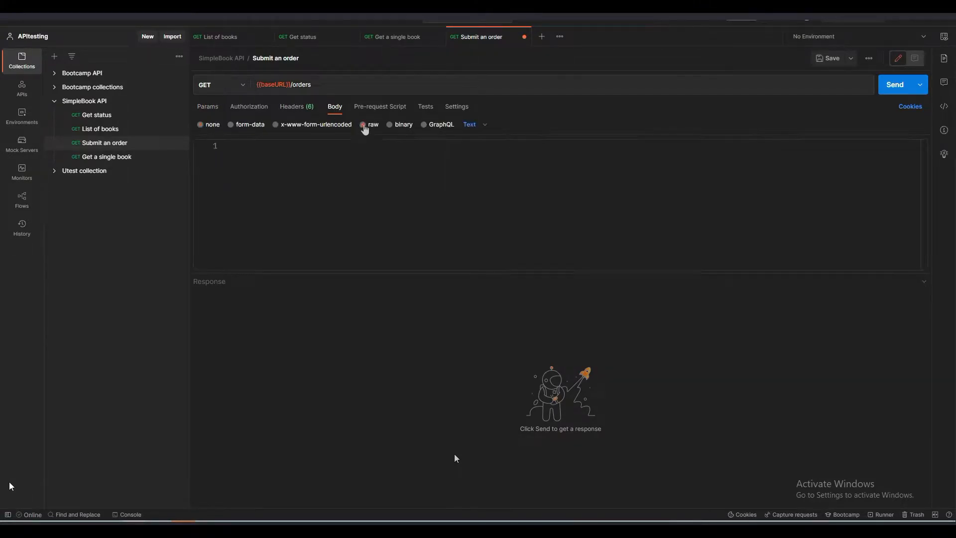
{"action": "left_click", "coordinate": [477, 126]}
{"action": "left_click", "coordinate": [482, 177]}
{"action": "key", "text": "ctrl+v"}
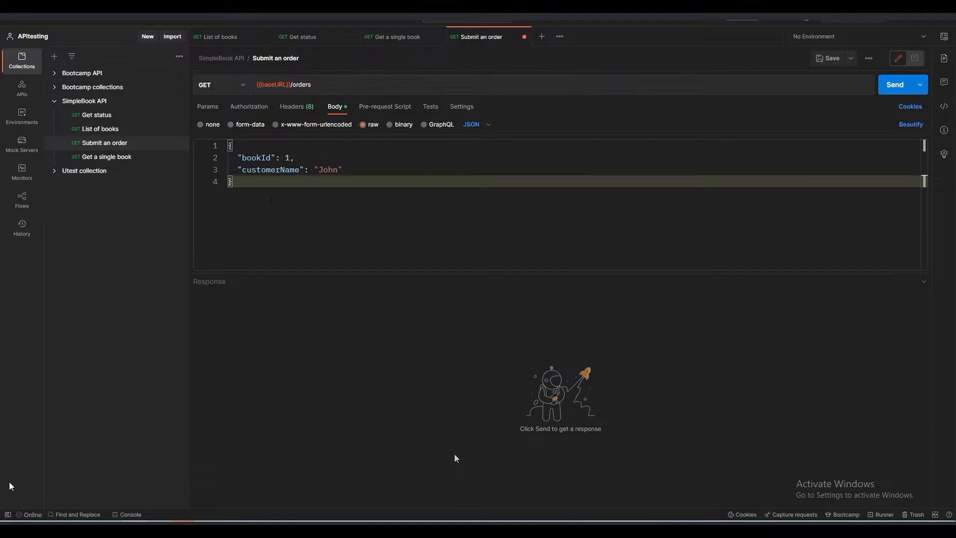
Change the Submit an order request's method to POST, send it and examine the response
{"action": "left_click", "coordinate": [242, 88]}
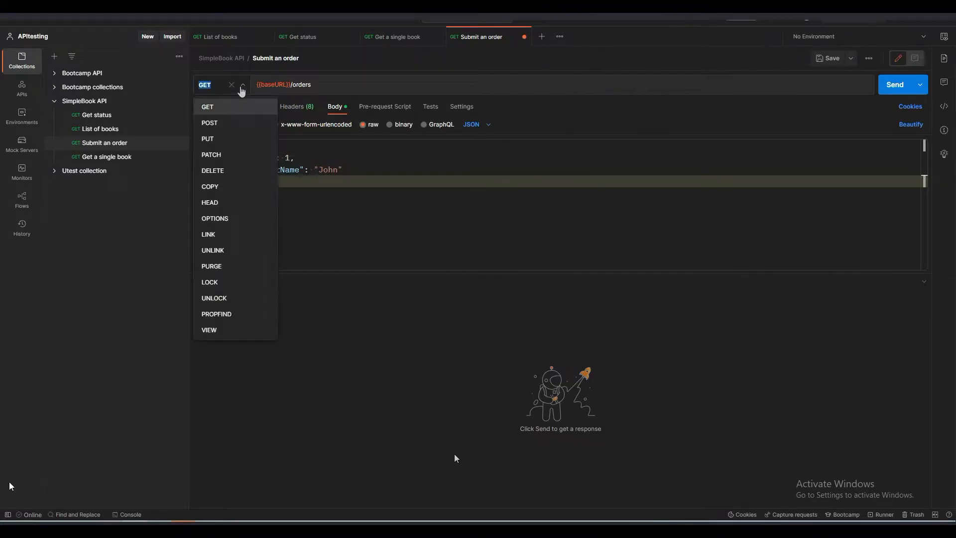
{"action": "left_click", "coordinate": [226, 123]}
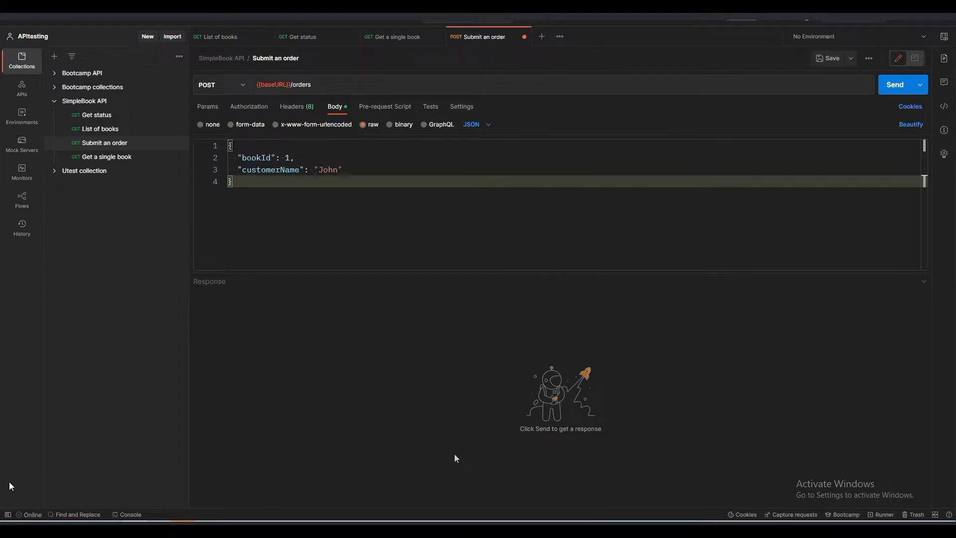
{"action": "left_click", "coordinate": [895, 85]}
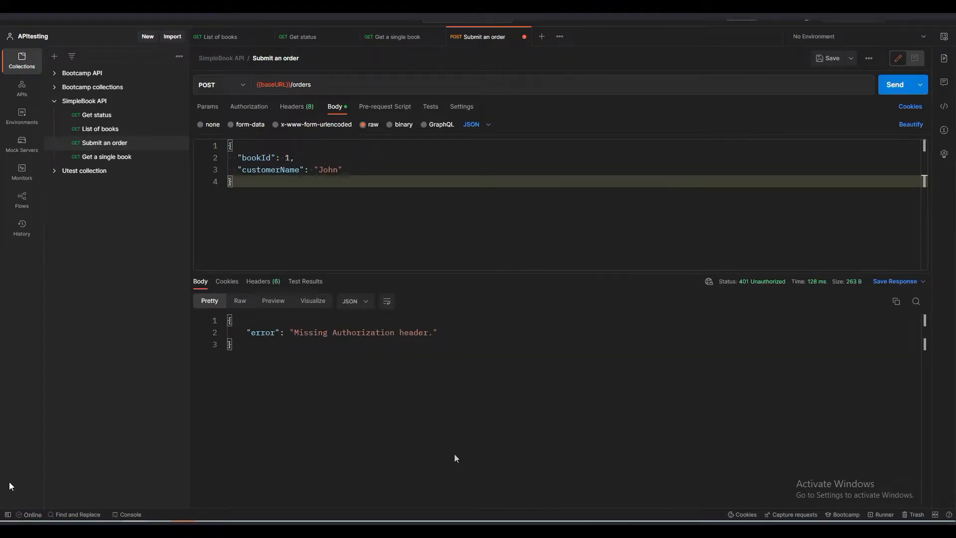
{"action": "left_click_drag", "start_coordinate": [439, 334], "coordinate": [248, 334]}
{"action": "left_click", "coordinate": [280, 357]}
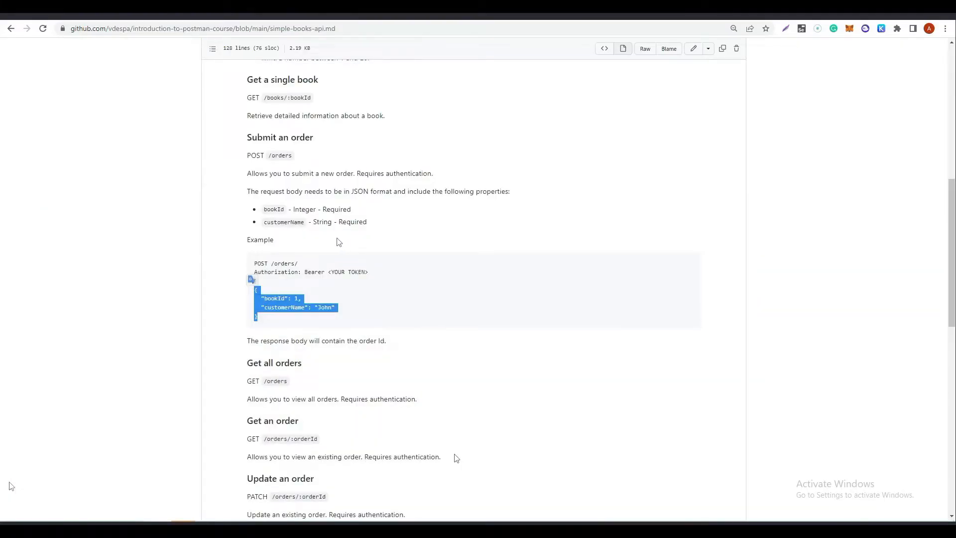
Copy the /api-clients/ endpoint from the API Authentication section of the browser's API documentation
{"action": "left_click", "coordinate": [332, 244]}
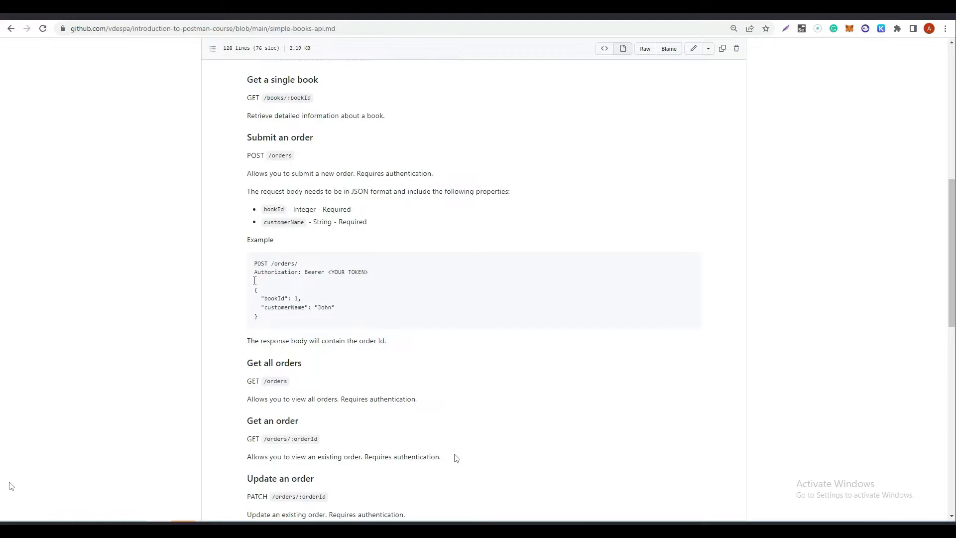
{"action": "left_click_drag", "start_coordinate": [257, 273], "coordinate": [370, 273]}
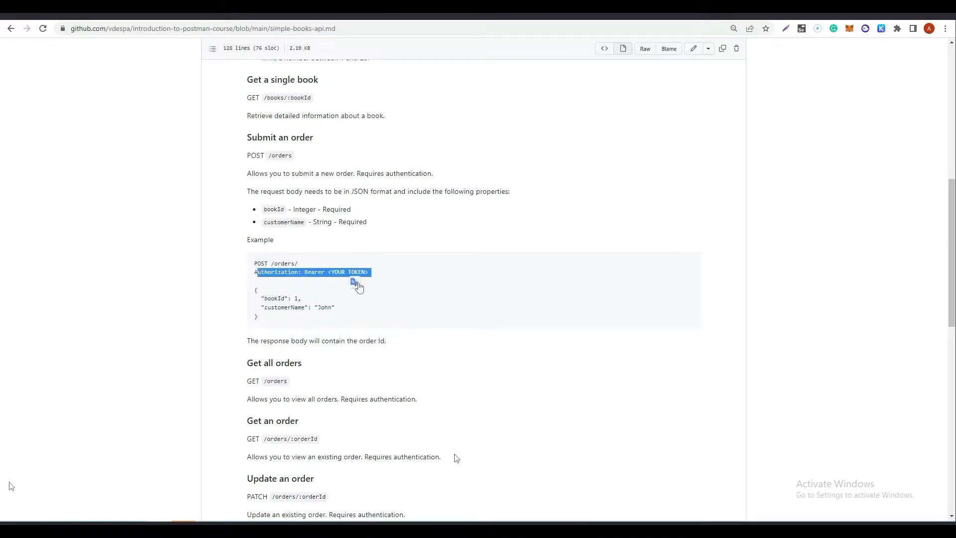
{"action": "left_click", "coordinate": [364, 302]}
{"action": "scroll", "coordinate": [339, 323], "scroll_direction": "down", "scroll_amount": 9}
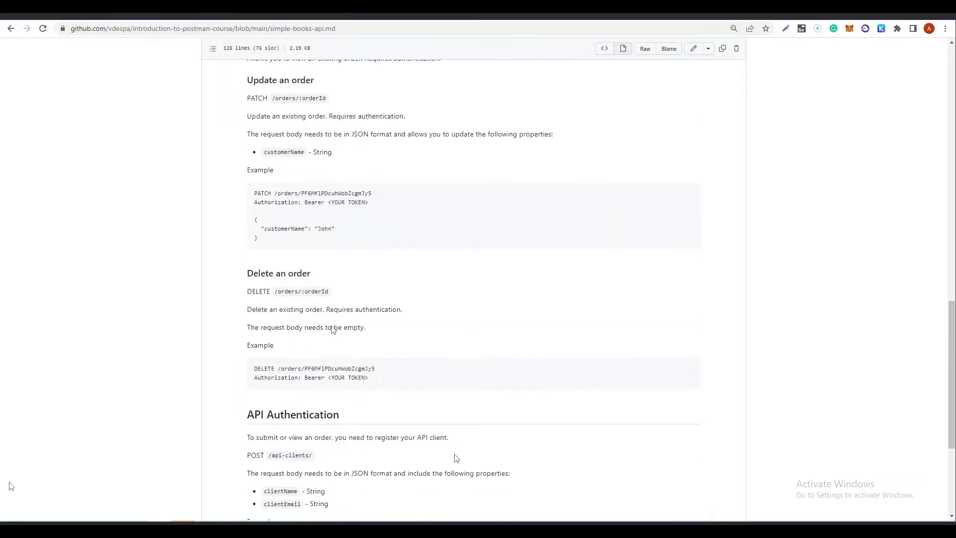
{"action": "scroll", "coordinate": [326, 323], "scroll_direction": "down", "scroll_amount": 3}
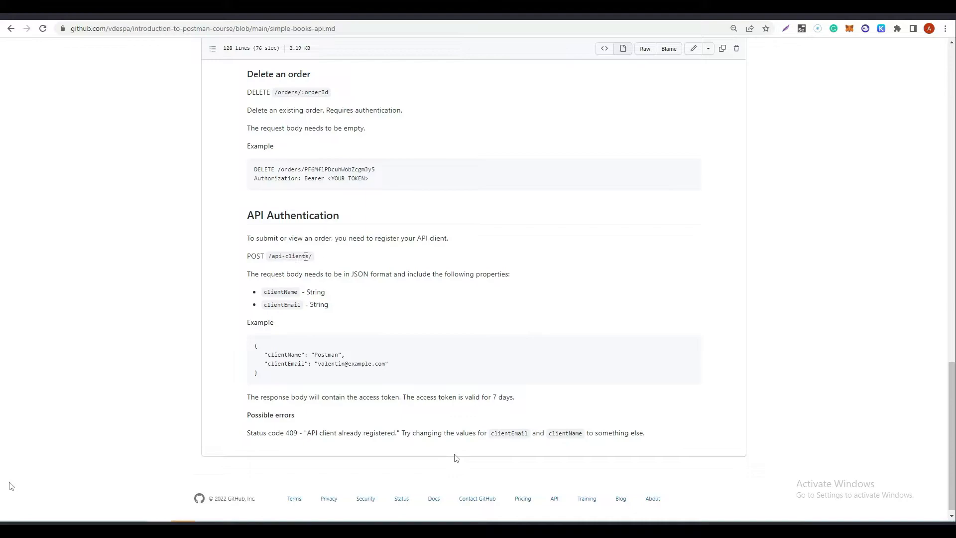
{"action": "left_click_drag", "start_coordinate": [314, 257], "coordinate": [268, 260]}
{"action": "key", "text": "ctrl+c"}
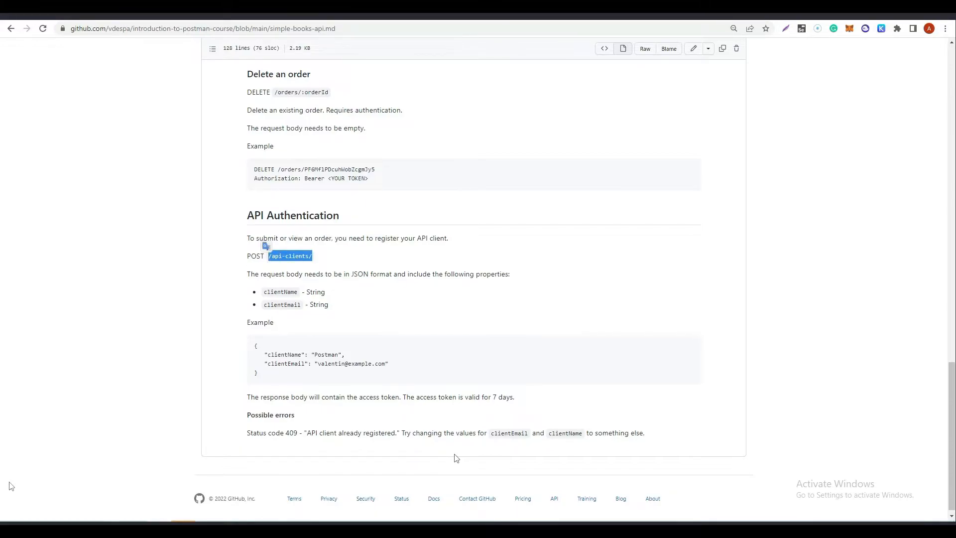
Back in Postman, save the Submit an order request and duplicate it, naming the copy Registration API
{"action": "key", "text": "alt+Tab"}
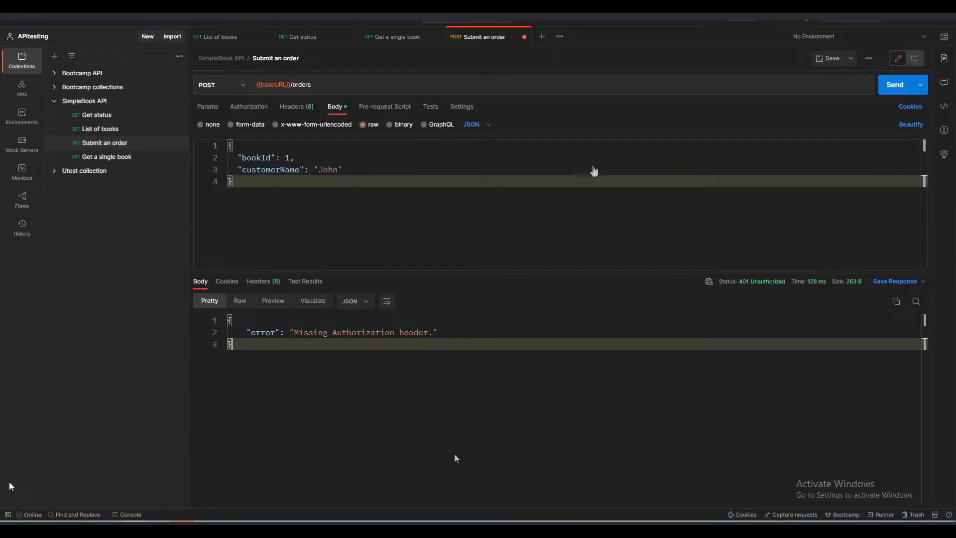
{"action": "left_click", "coordinate": [829, 58]}
{"action": "left_click", "coordinate": [178, 143]}
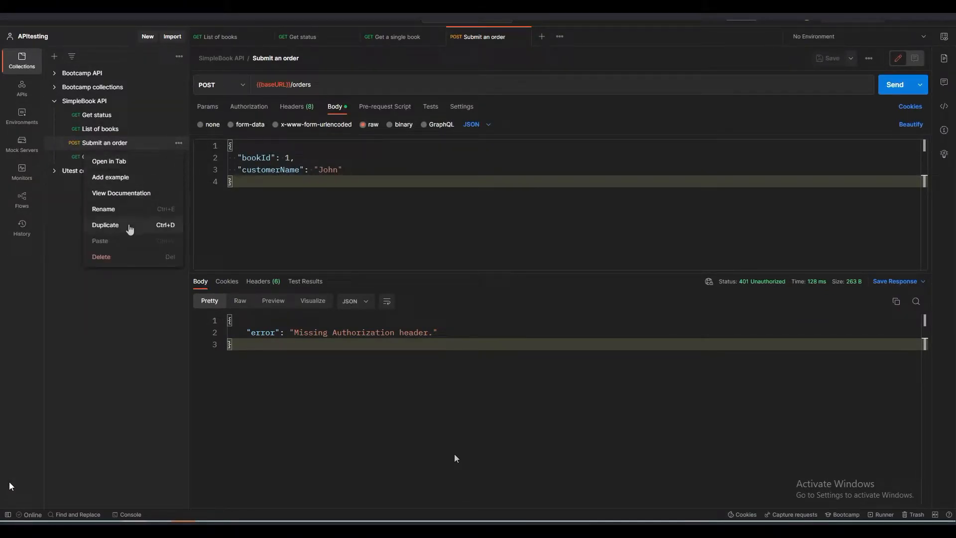
{"action": "left_click", "coordinate": [128, 226]}
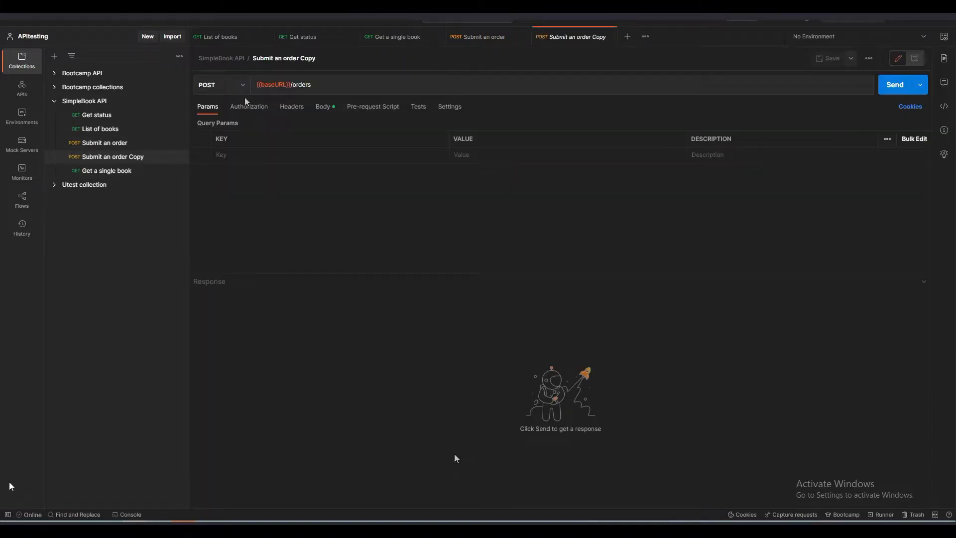
{"action": "left_click", "coordinate": [324, 58]}
{"action": "type", "text": "R"}
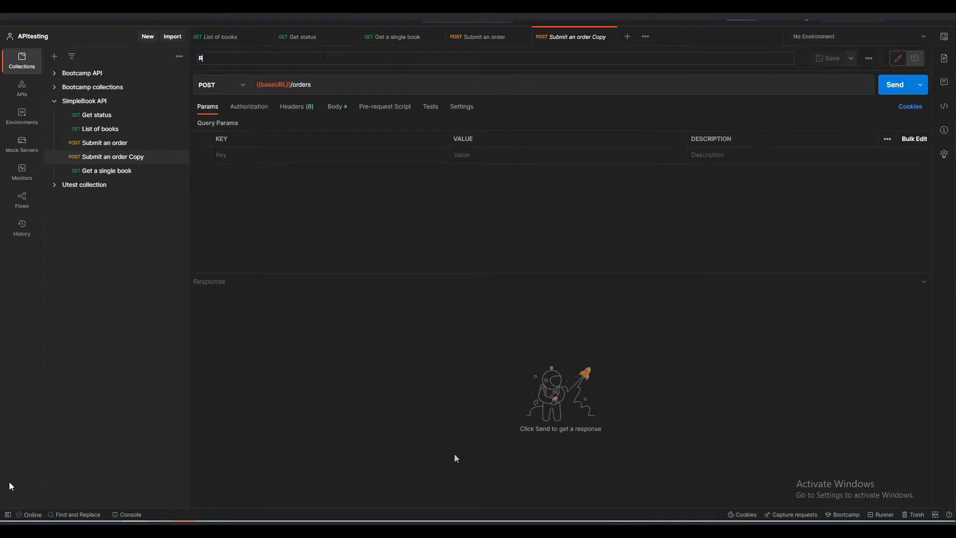
{"action": "type", "text": "egistration AP"}
Replace the /orders path in the Registration API request so the URL is {{baseURL}}/api-clients/
{"action": "left_click_drag", "start_coordinate": [325, 86], "coordinate": [290, 86]}
{"action": "left_click", "coordinate": [319, 87]}
{"action": "key", "text": "ctrl+v"}
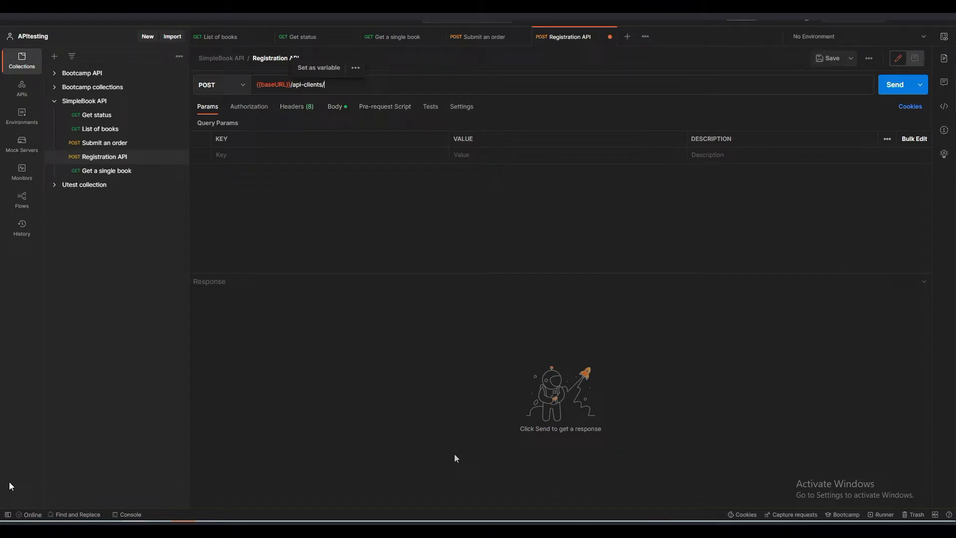
Replace the Registration API request's body with the clientName and clientEmail JSON example copied from the browser documentation's API Authentication section
{"action": "key", "text": "alt+Tab"}
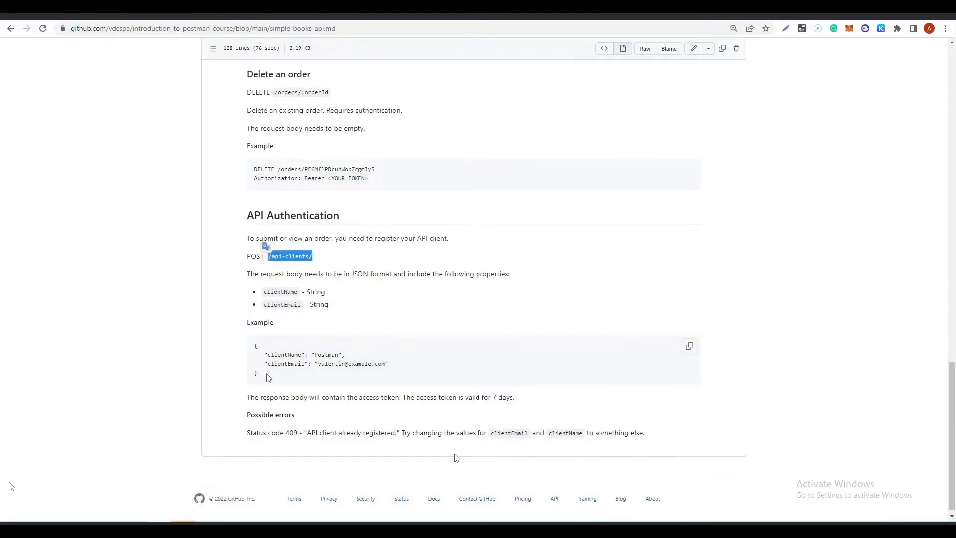
{"action": "left_click_drag", "start_coordinate": [269, 377], "coordinate": [248, 344]}
{"action": "key", "text": "ctrl+c"}
{"action": "key", "text": "alt+Tab"}
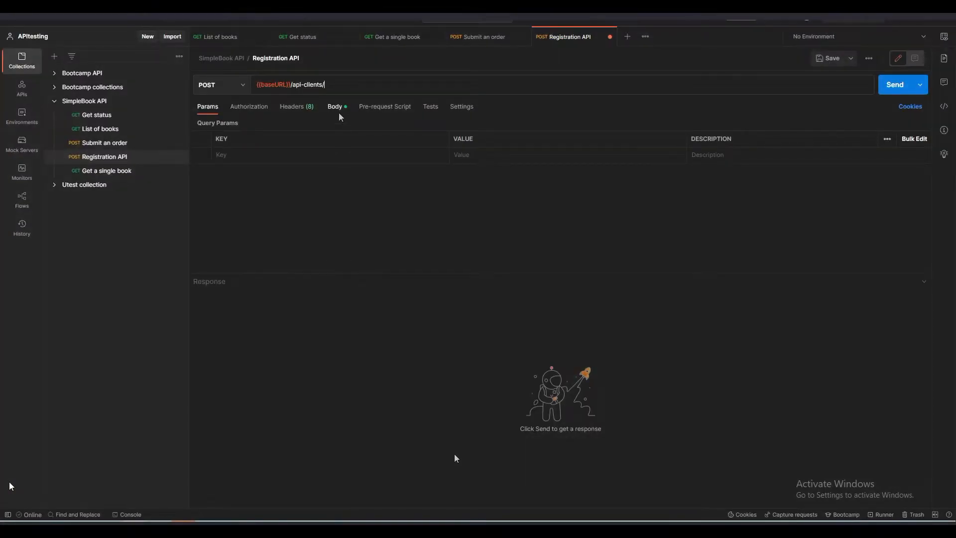
{"action": "left_click", "coordinate": [339, 114]}
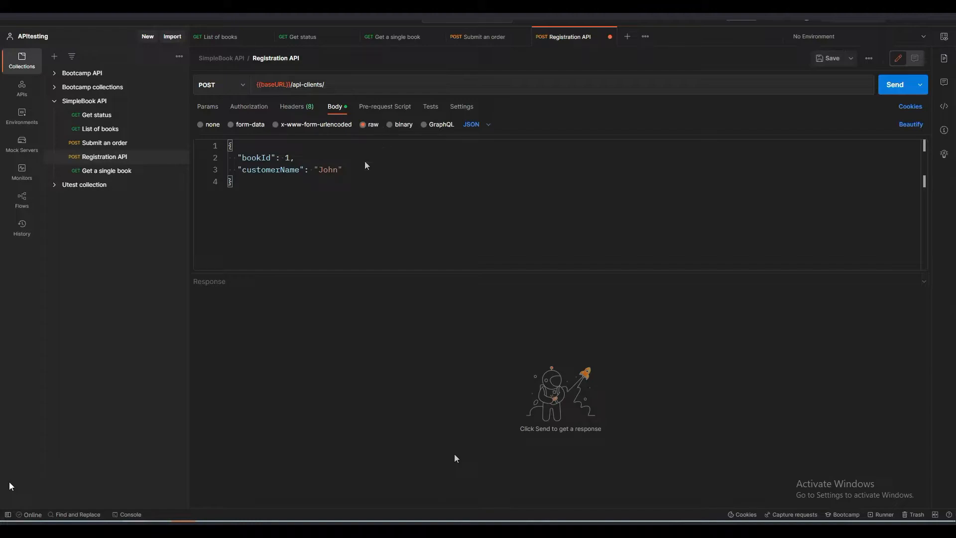
{"action": "left_click_drag", "start_coordinate": [235, 182], "coordinate": [224, 149]}
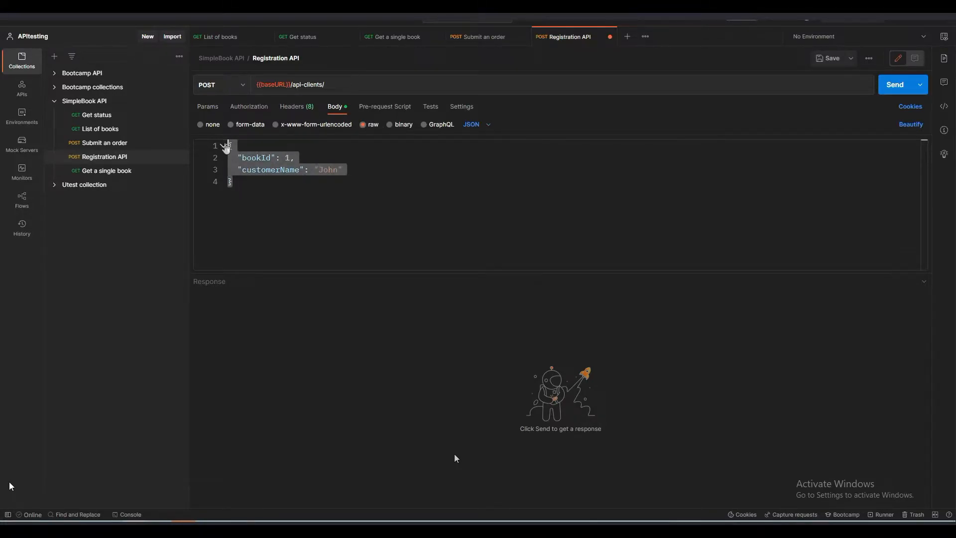
{"action": "key", "text": "ctrl+v"}
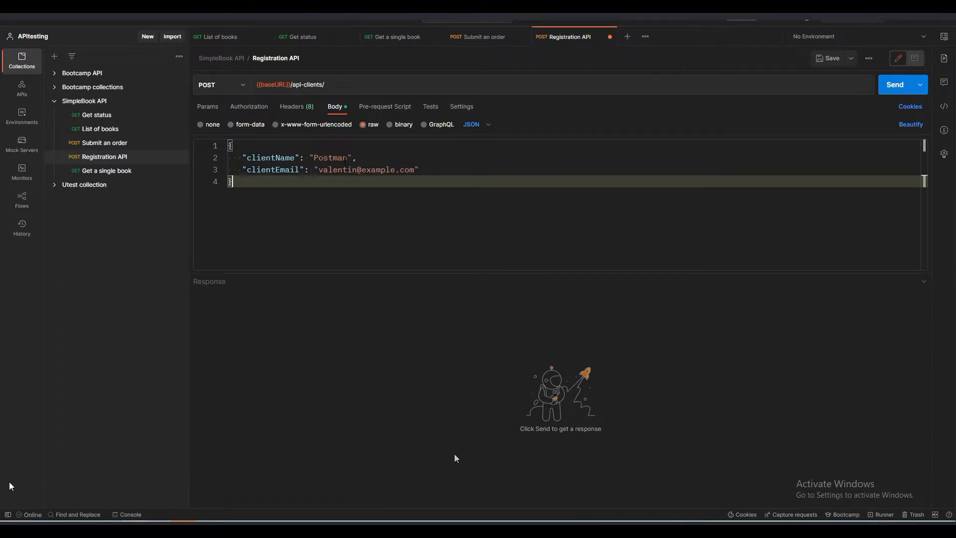
Enter a new client name and a new client e-mail at the example.com domain in the Registration API body
{"action": "left_click_drag", "start_coordinate": [348, 158], "coordinate": [314, 158]}
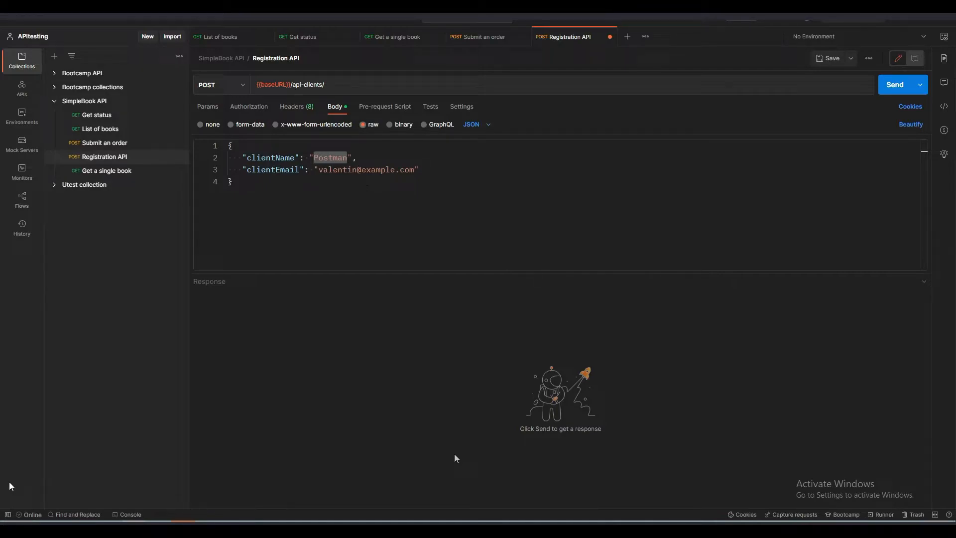
{"action": "type", "text": "Rich"}
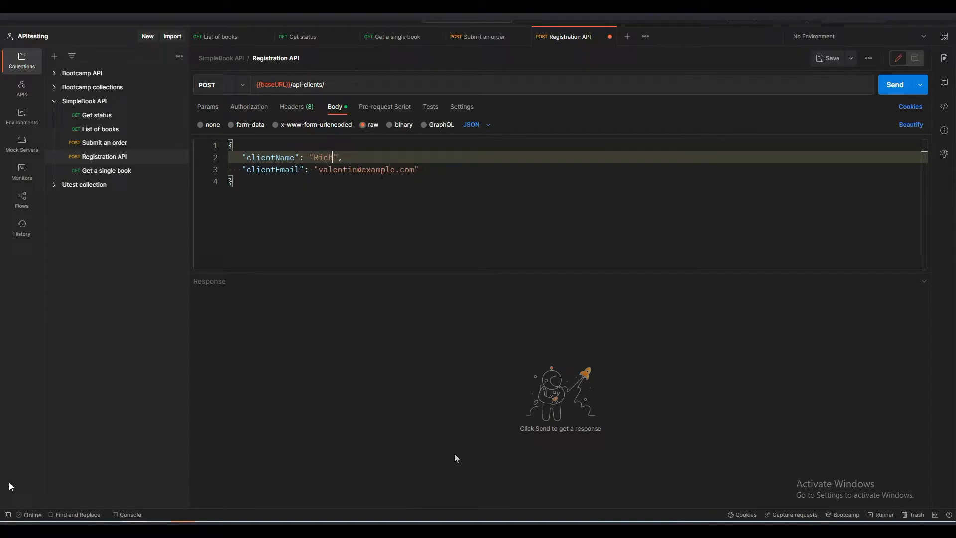
{"action": "left_click_drag", "start_coordinate": [356, 170], "coordinate": [325, 170]}
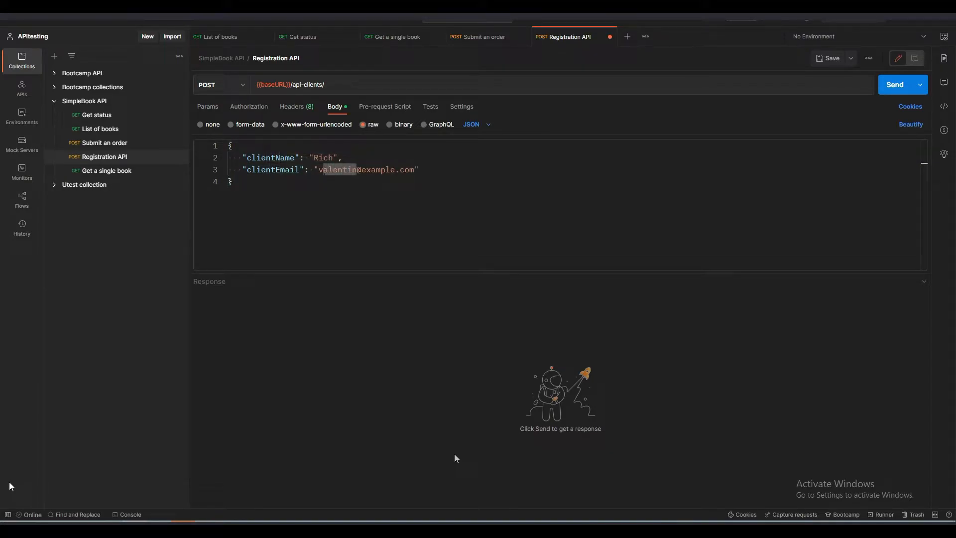
{"action": "key", "text": "BackSpace"}
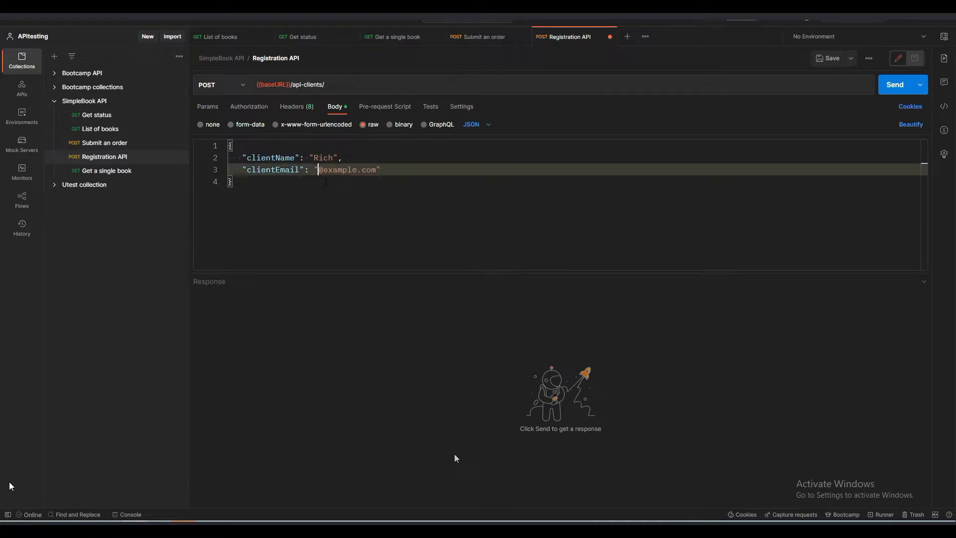
{"action": "type", "text": "LAst"}
{"action": "key", "text": "BackSpace"}
{"action": "key", "text": "BackSpace"}
{"action": "key", "text": "BackSpace"}
{"action": "type", "text": "st"}
Send the Registration API request and copy the access token value from the response
{"action": "left_click", "coordinate": [894, 86]}
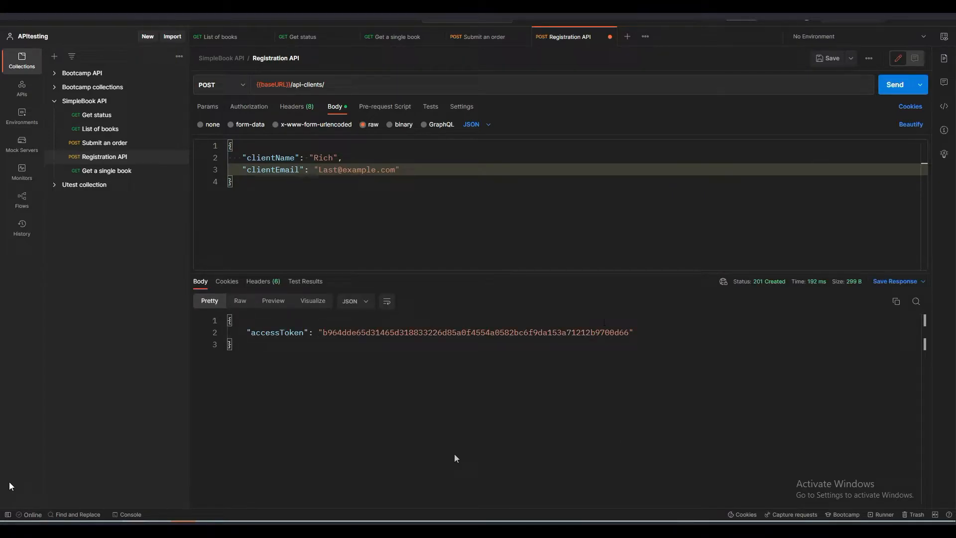
{"action": "left_click", "coordinate": [509, 332]}
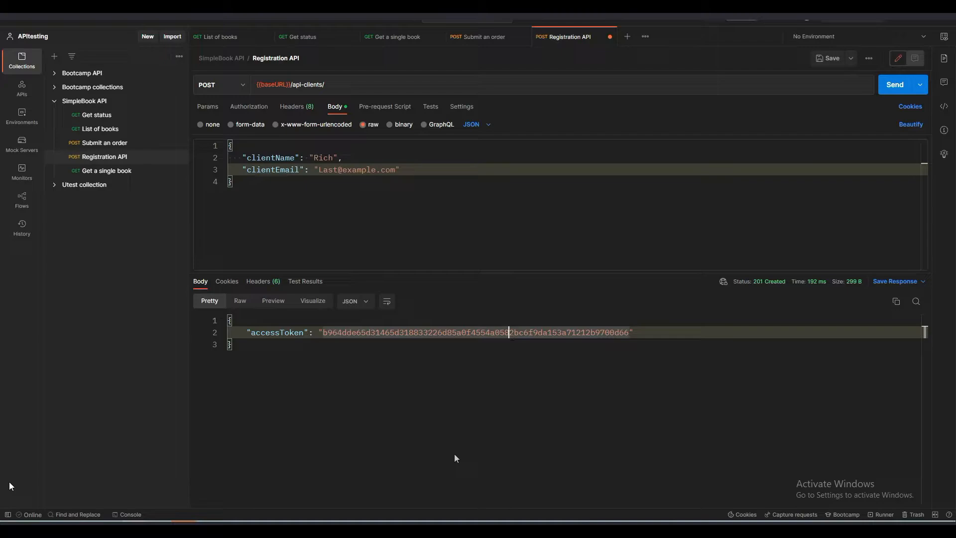
{"action": "left_click_drag", "start_coordinate": [630, 333], "coordinate": [324, 333]}
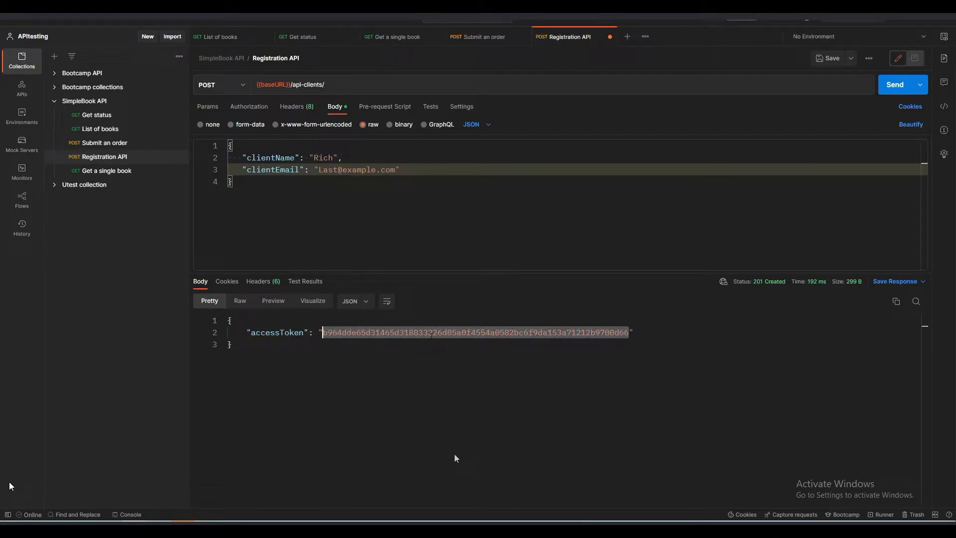
{"action": "right_click", "coordinate": [456, 459]}
{"action": "left_click", "coordinate": [450, 385]}
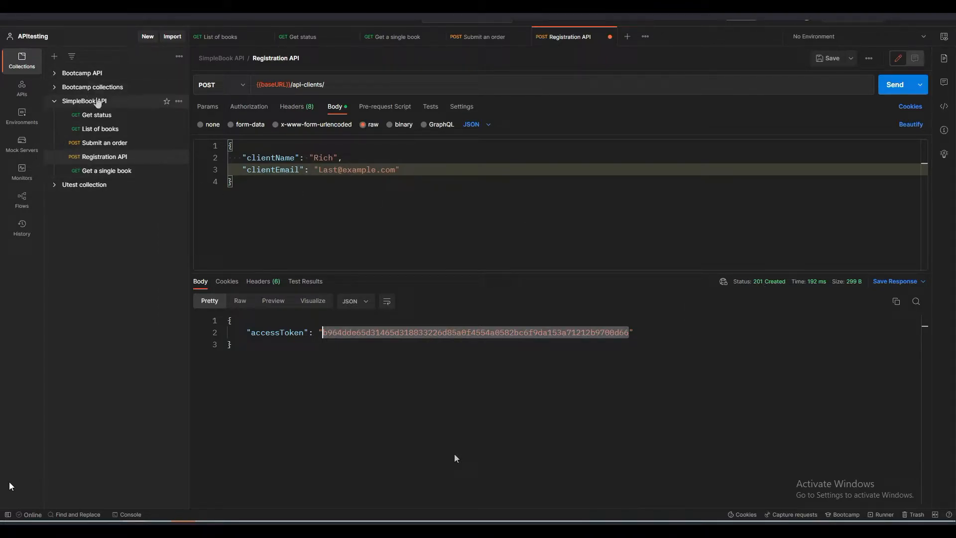
Add an accessToken variable to the SimpleBook API collection with the copied access token as initial and current value, and save the collection
{"action": "left_click", "coordinate": [178, 103]}
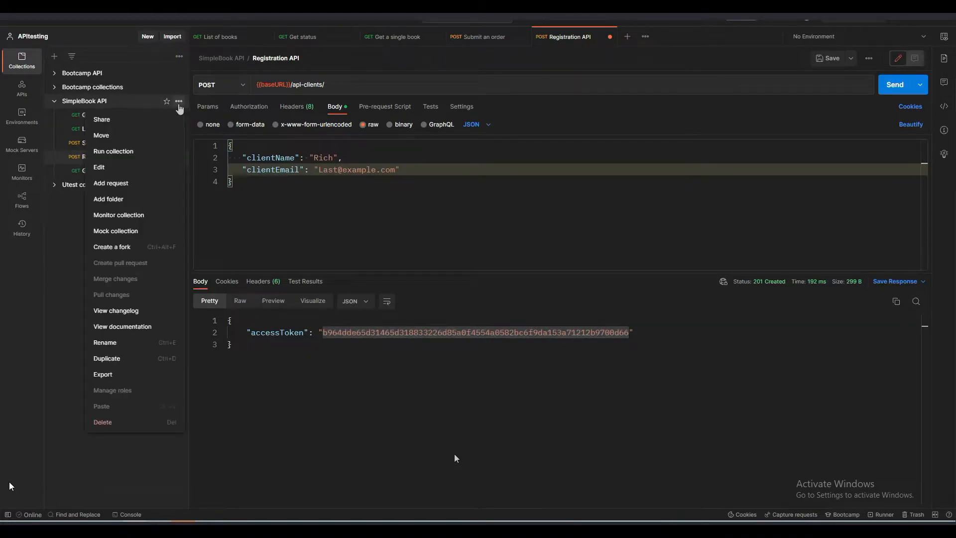
{"action": "left_click", "coordinate": [114, 168]}
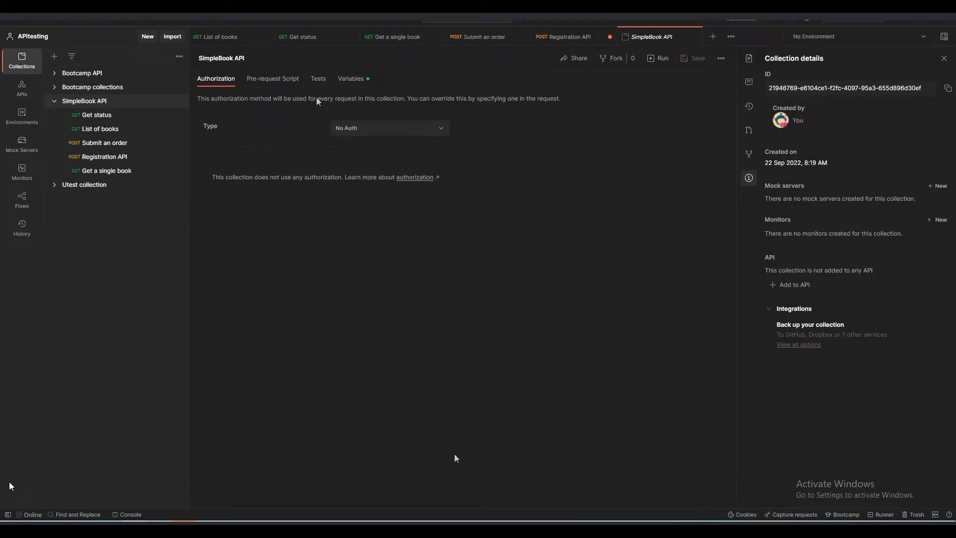
{"action": "left_click", "coordinate": [357, 85]}
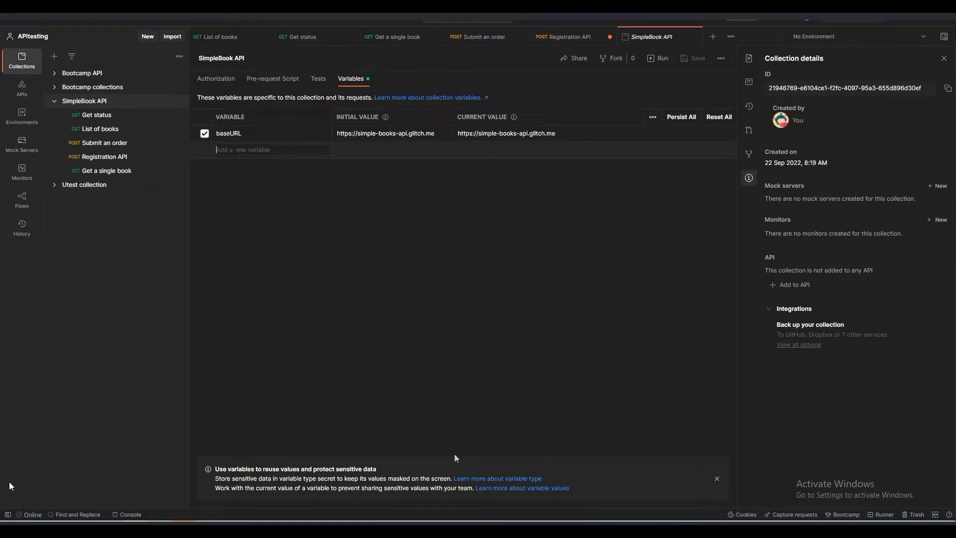
{"action": "type", "text": "a"}
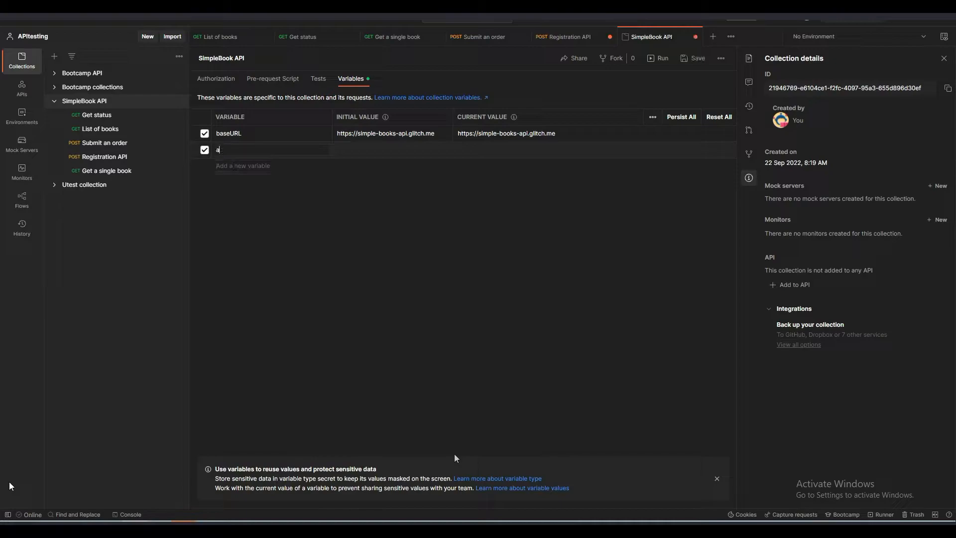
{"action": "type", "text": "ccessToken"}
{"action": "left_click", "coordinate": [356, 151]}
{"action": "key", "text": "ctrl+v"}
{"action": "left_click", "coordinate": [473, 151]}
{"action": "key", "text": "ctrl+v"}
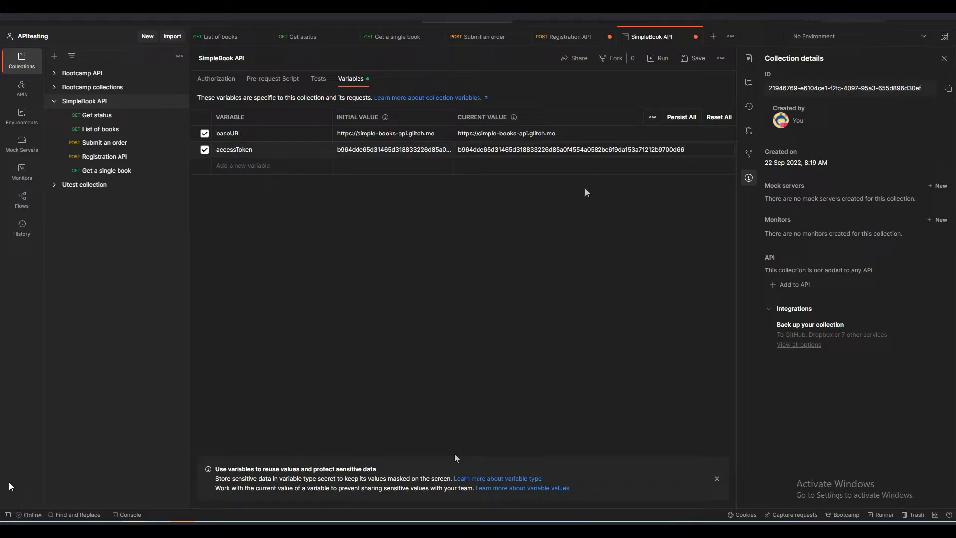
{"action": "left_click", "coordinate": [697, 60]}
Set the Submit an order request's authorization to Bearer Token with the {{accessToken}} collection variable as its token
{"action": "left_click", "coordinate": [104, 144]}
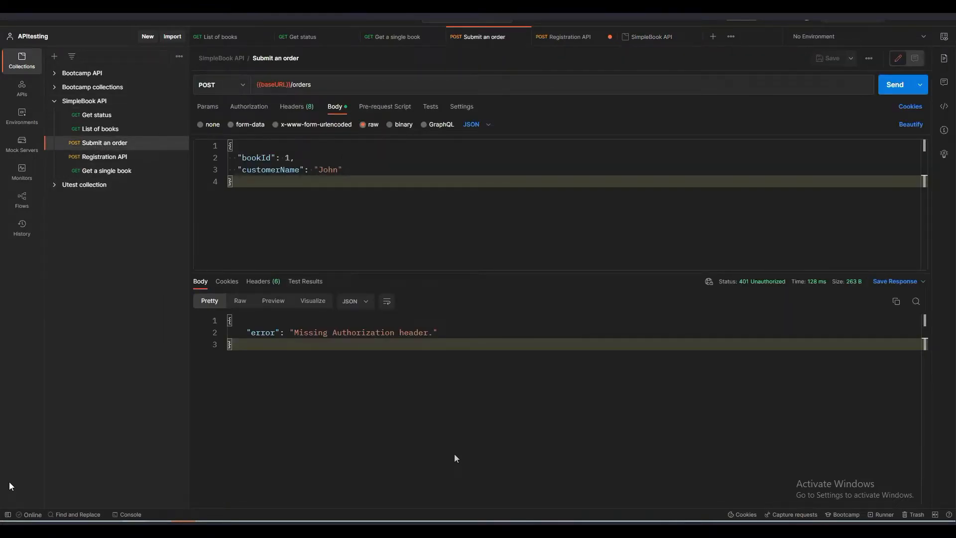
{"action": "left_click", "coordinate": [299, 107]}
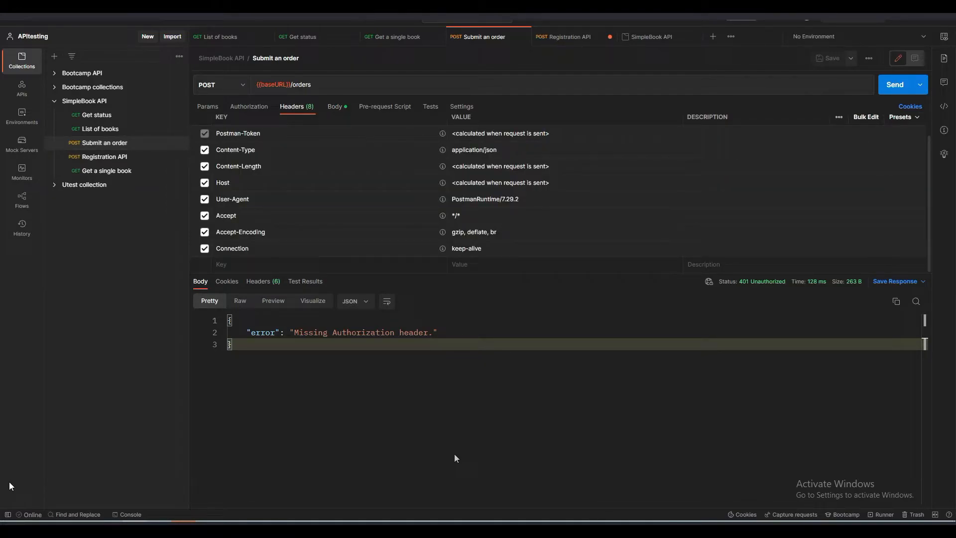
{"action": "left_click", "coordinate": [257, 108]}
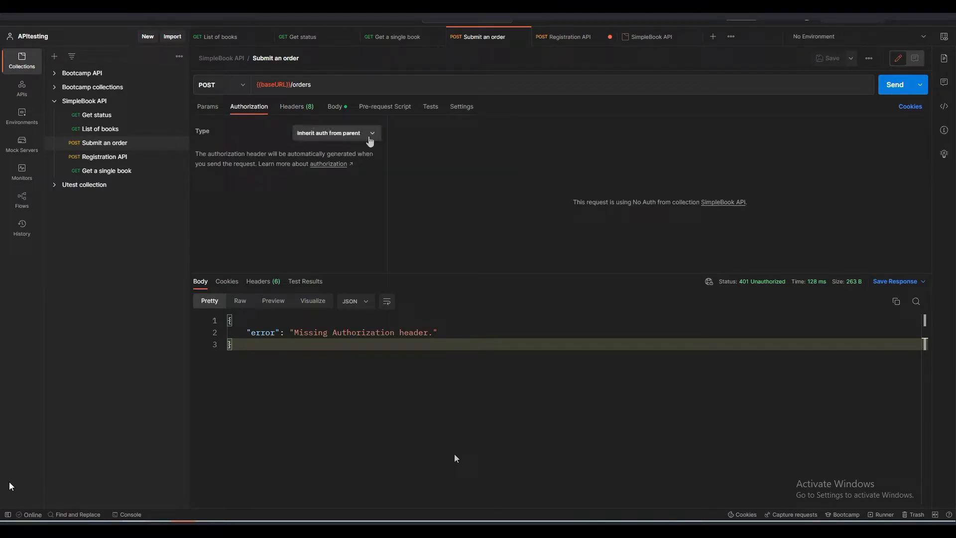
{"action": "left_click", "coordinate": [334, 133]}
{"action": "left_click", "coordinate": [322, 204]}
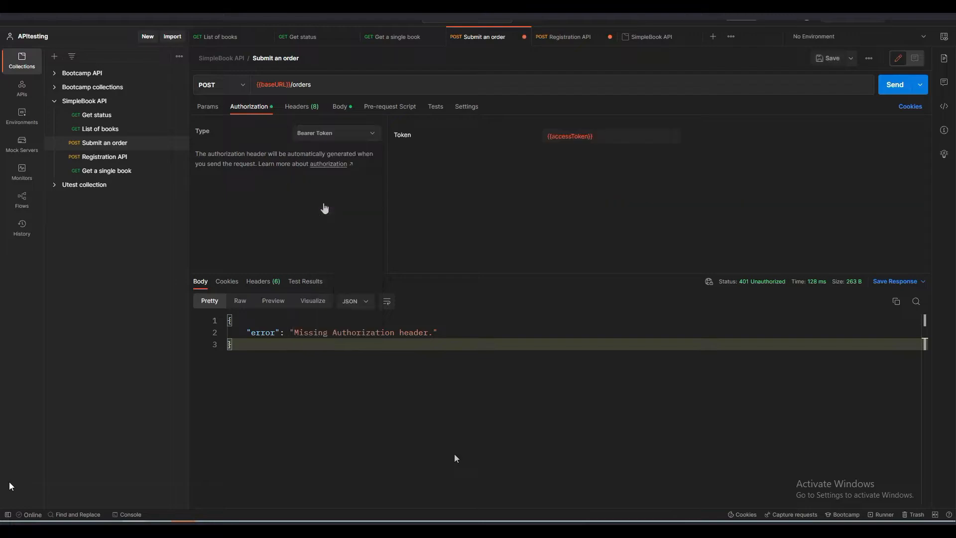
{"action": "left_click", "coordinate": [595, 139]}
{"action": "left_click_drag", "start_coordinate": [595, 140], "coordinate": [517, 141]}
{"action": "type", "text": "{"}
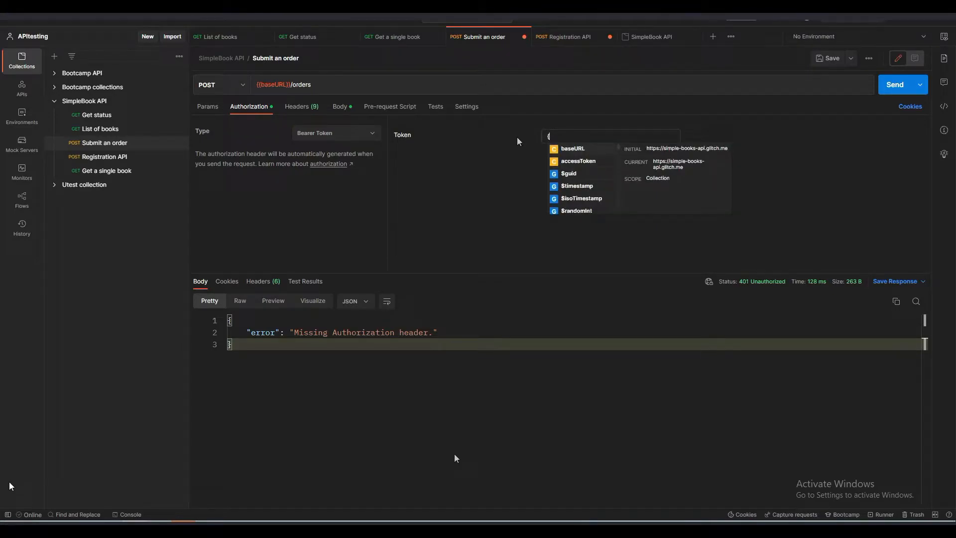
{"action": "left_click", "coordinate": [563, 162]}
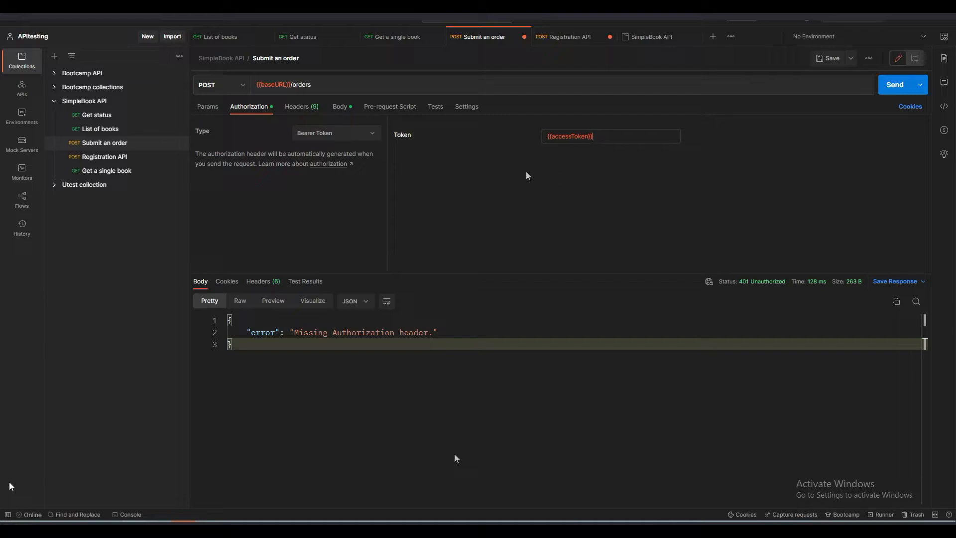
Send the Submit an order request, check the created and orderId fields in its response, and save the request
{"action": "left_click", "coordinate": [892, 86]}
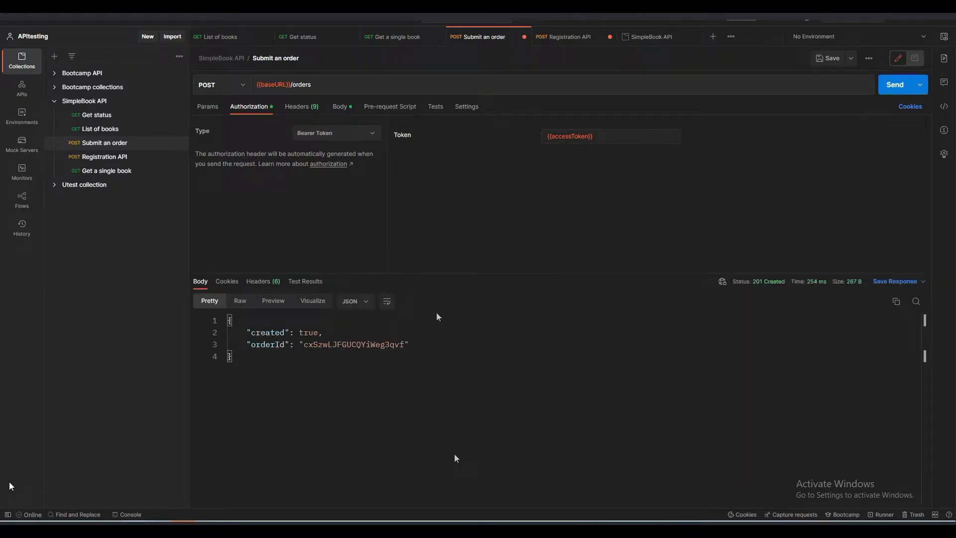
{"action": "left_click_drag", "start_coordinate": [324, 332], "coordinate": [294, 332]}
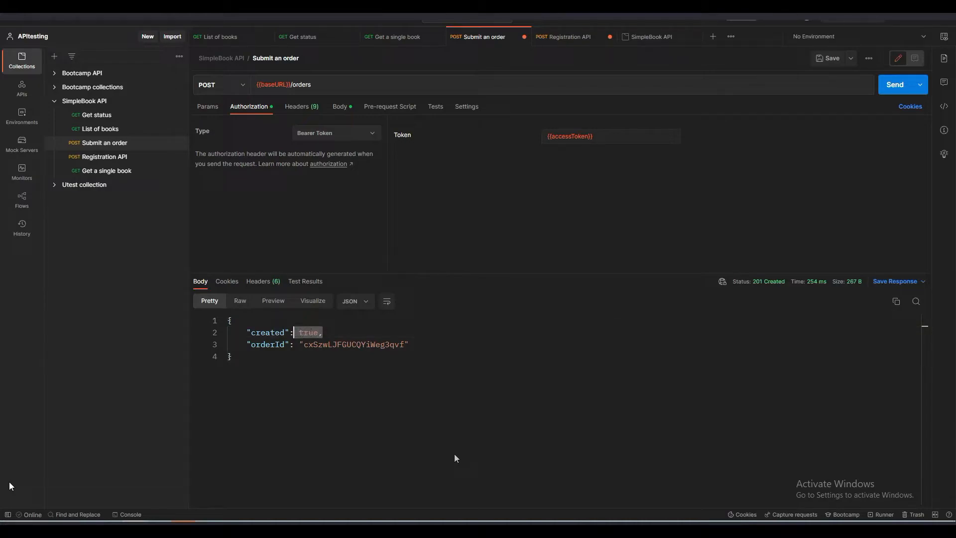
{"action": "left_click_drag", "start_coordinate": [405, 345], "coordinate": [304, 345]}
{"action": "left_click", "coordinate": [349, 366]}
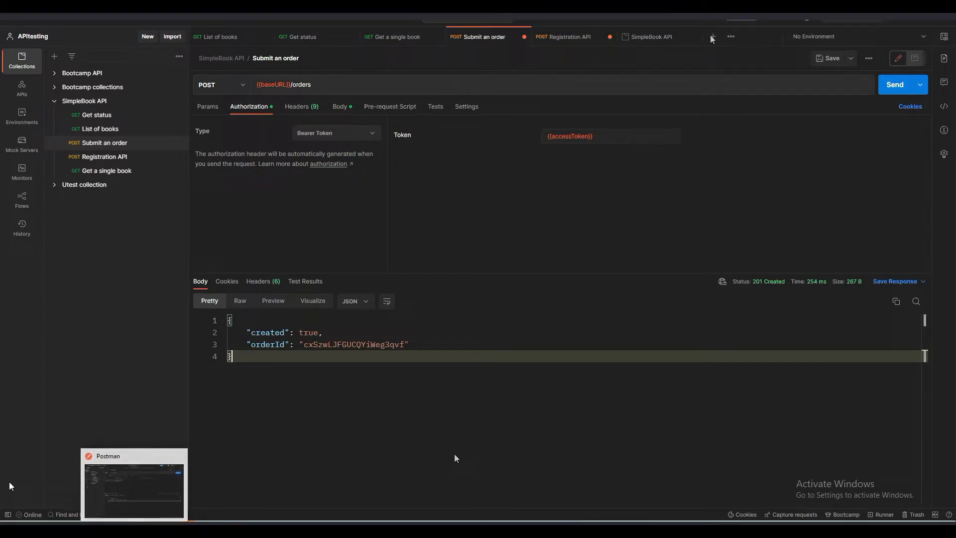
{"action": "left_click", "coordinate": [832, 60]}
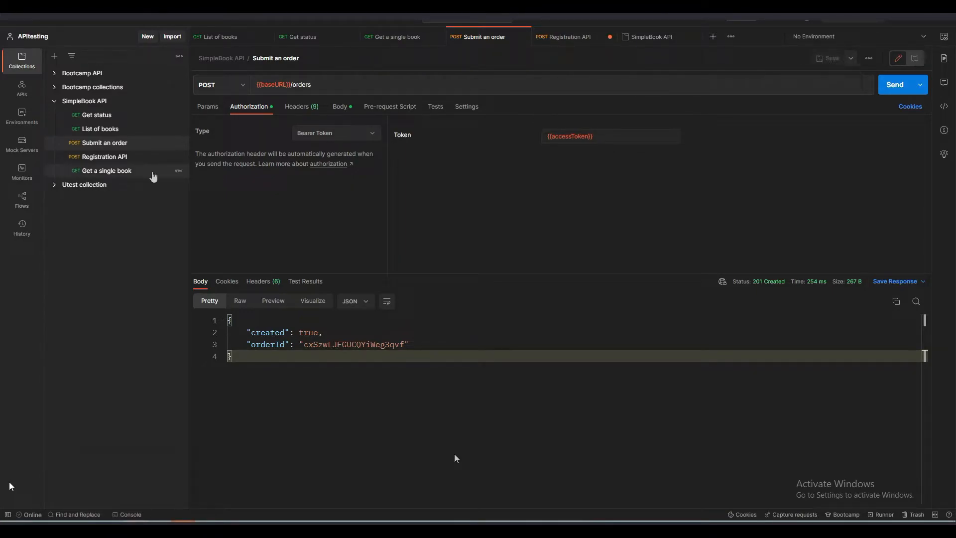
{"action": "left_click", "coordinate": [131, 158]}
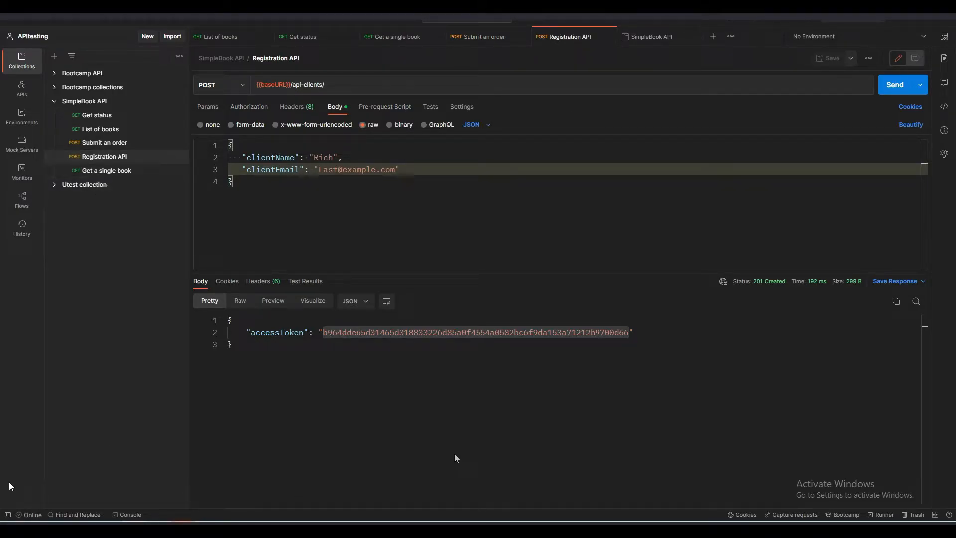
Switch to the browser documentation and look up the path of the Get all orders endpoint
{"action": "key", "text": "alt+Tab"}
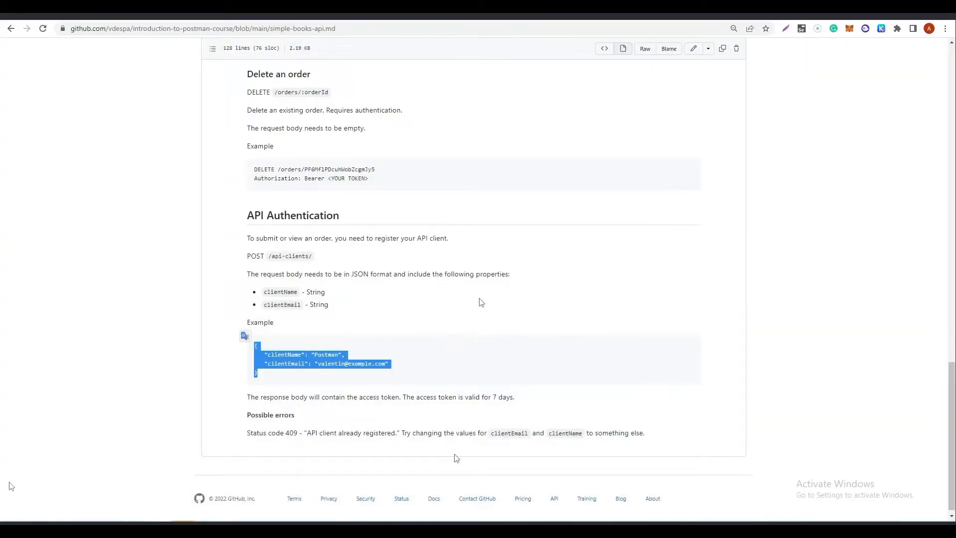
{"action": "scroll", "coordinate": [473, 306], "scroll_direction": "up", "scroll_amount": 5}
{"action": "scroll", "coordinate": [468, 310], "scroll_direction": "up", "scroll_amount": 6}
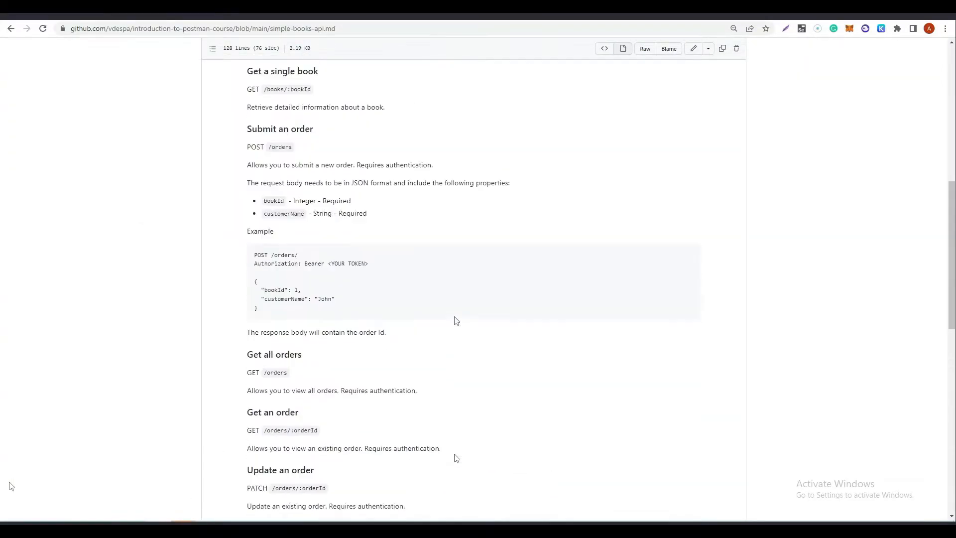
{"action": "scroll", "coordinate": [454, 322], "scroll_direction": "down", "scroll_amount": 1}
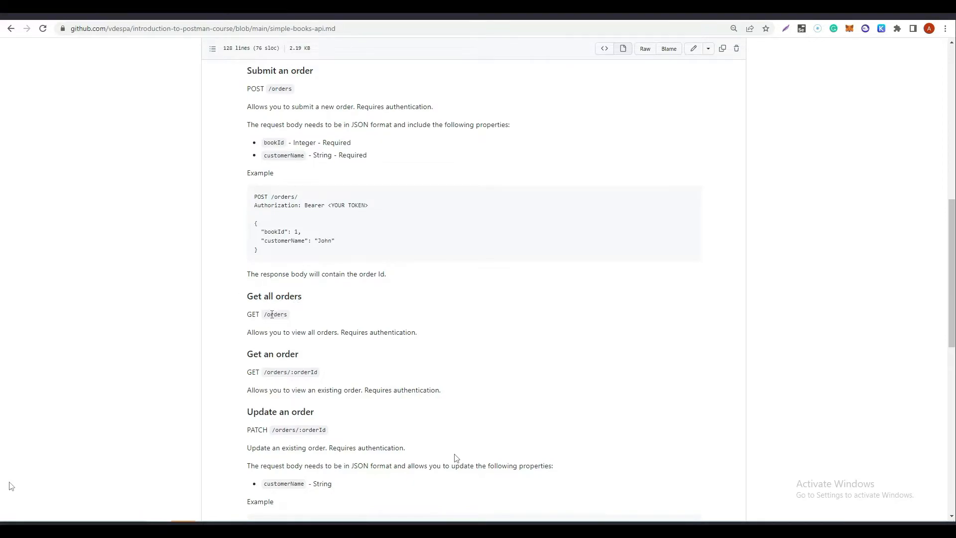
{"action": "left_click_drag", "start_coordinate": [288, 317], "coordinate": [265, 317]}
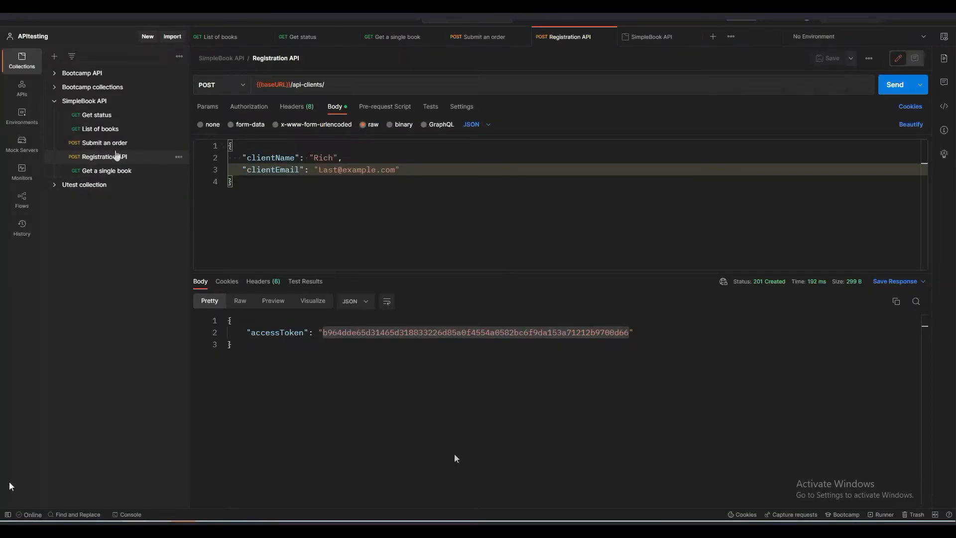
Switch back to Postman and duplicate the List of books request in the SimpleBook API collection
{"action": "left_click", "coordinate": [113, 130]}
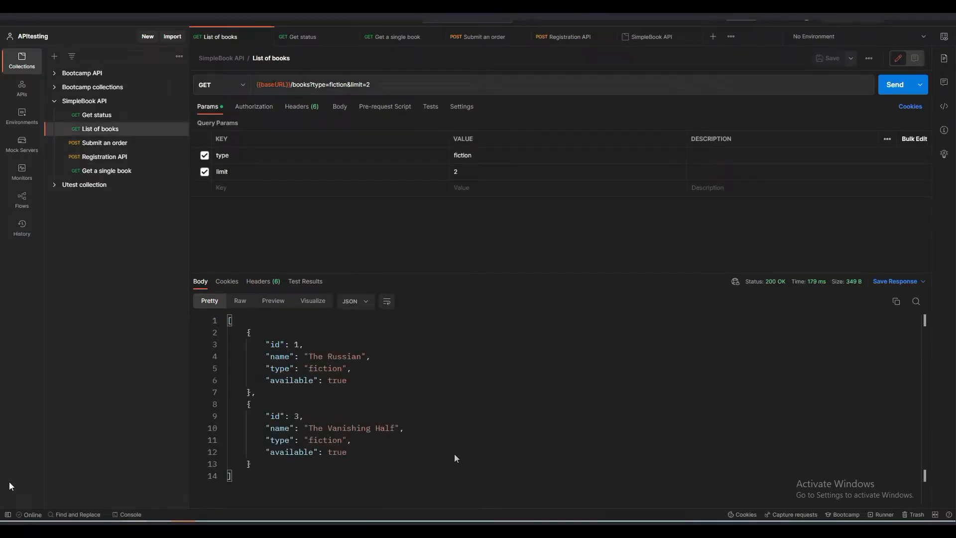
{"action": "left_click", "coordinate": [179, 129]}
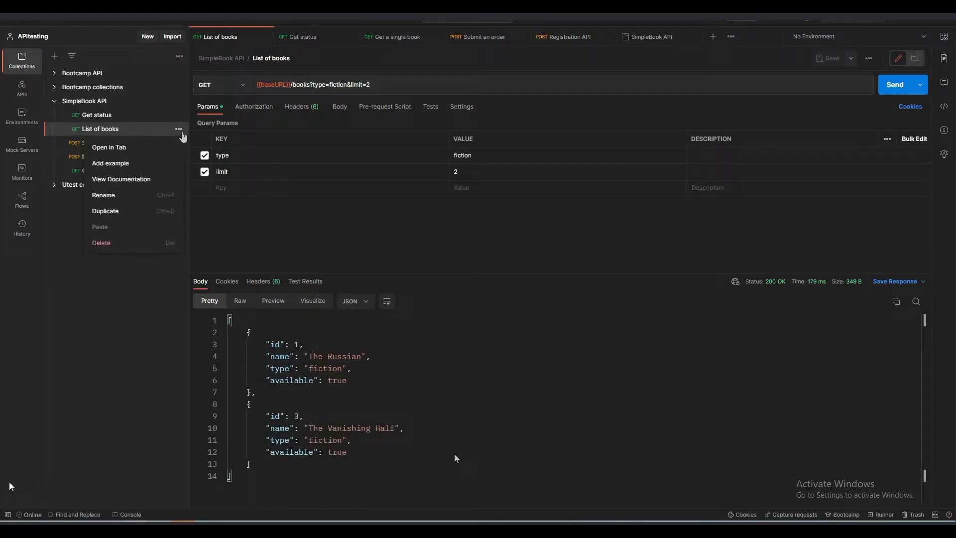
{"action": "left_click", "coordinate": [156, 211]}
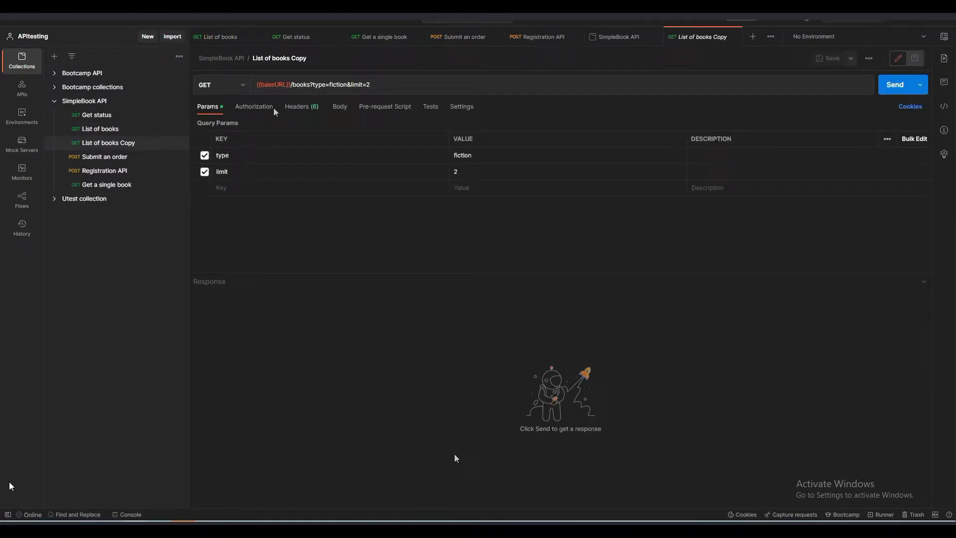
Replace the path and query of the duplicated request with /orders, so the URL is {{baseURL}}/orders, and send it
{"action": "left_click_drag", "start_coordinate": [381, 84], "coordinate": [291, 84]}
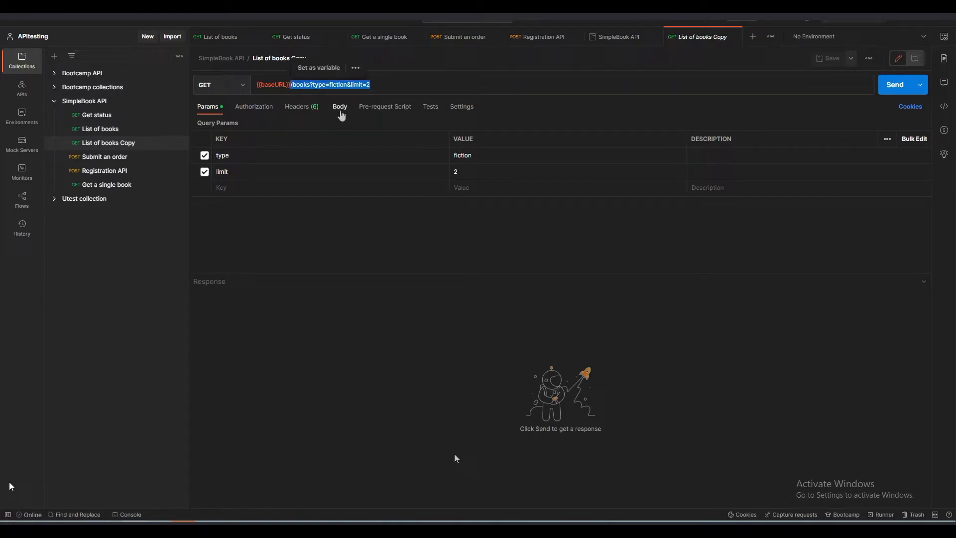
{"action": "key", "text": "BackSpace"}
{"action": "type", "text": "/orders"}
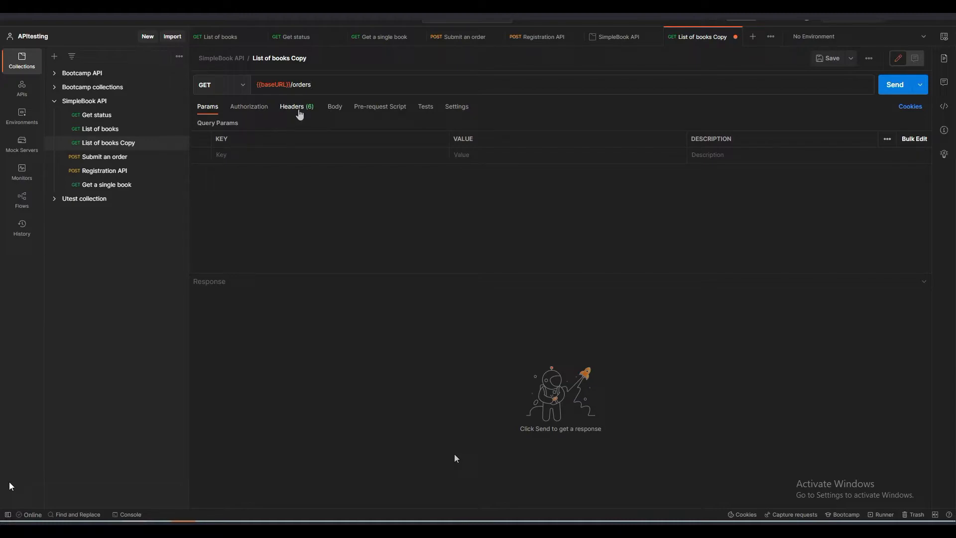
{"action": "left_click", "coordinate": [892, 90]}
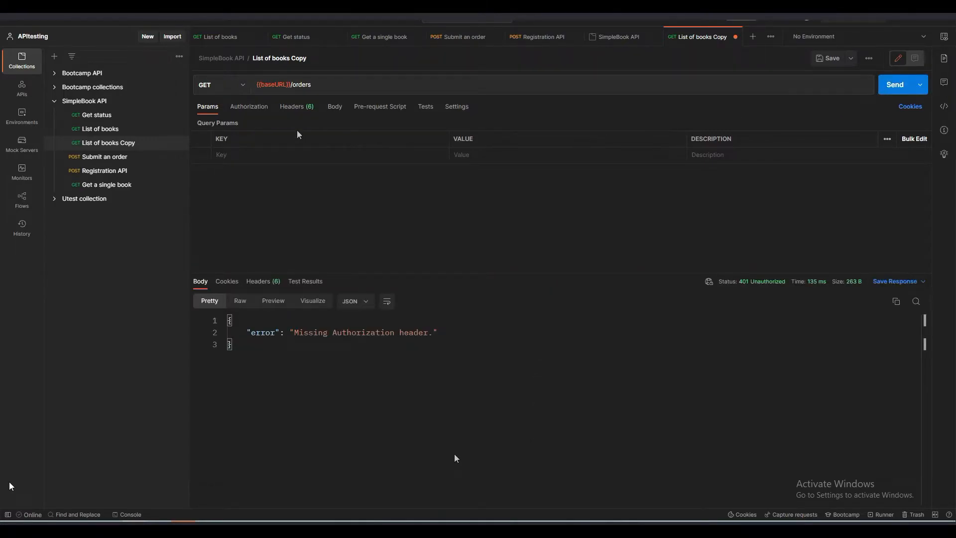
Set the duplicated /orders request's authorization to Bearer Token, using the {{accessToken}} variable as its token
{"action": "left_click", "coordinate": [263, 114]}
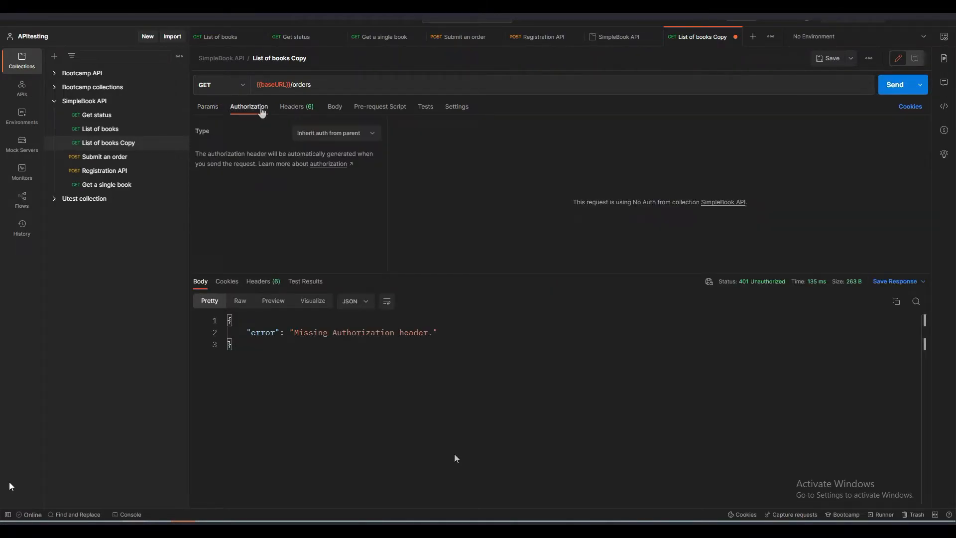
{"action": "left_click", "coordinate": [374, 133]}
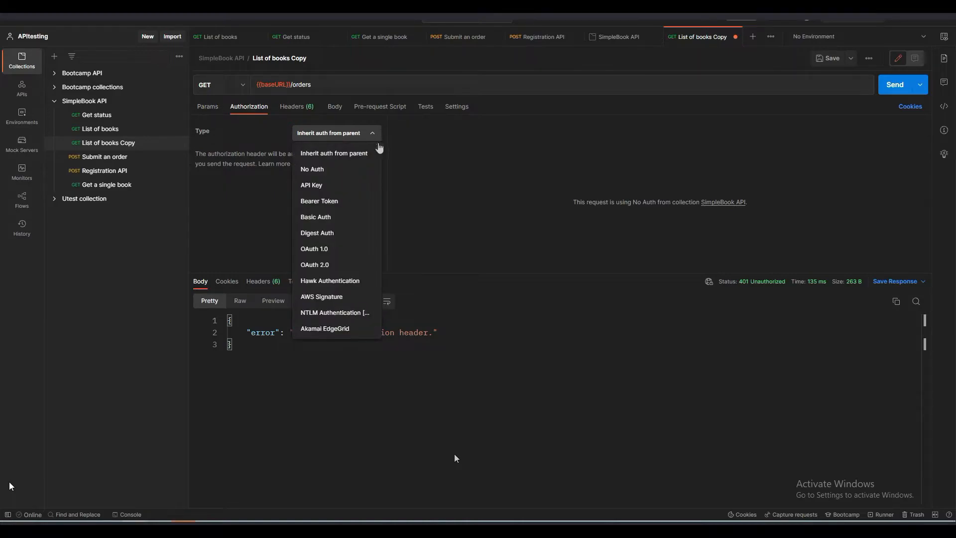
{"action": "left_click", "coordinate": [357, 202]}
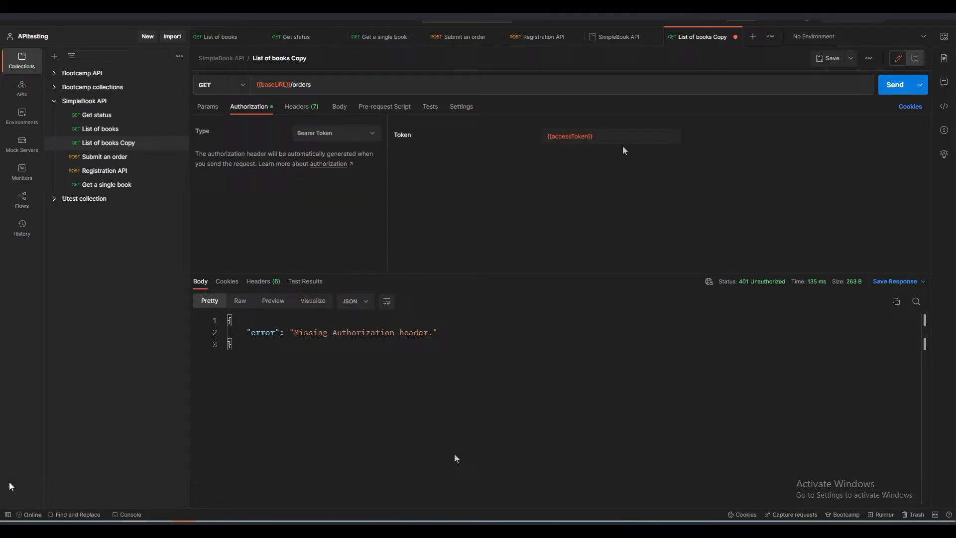
{"action": "mouse_move", "coordinate": [581, 136]}
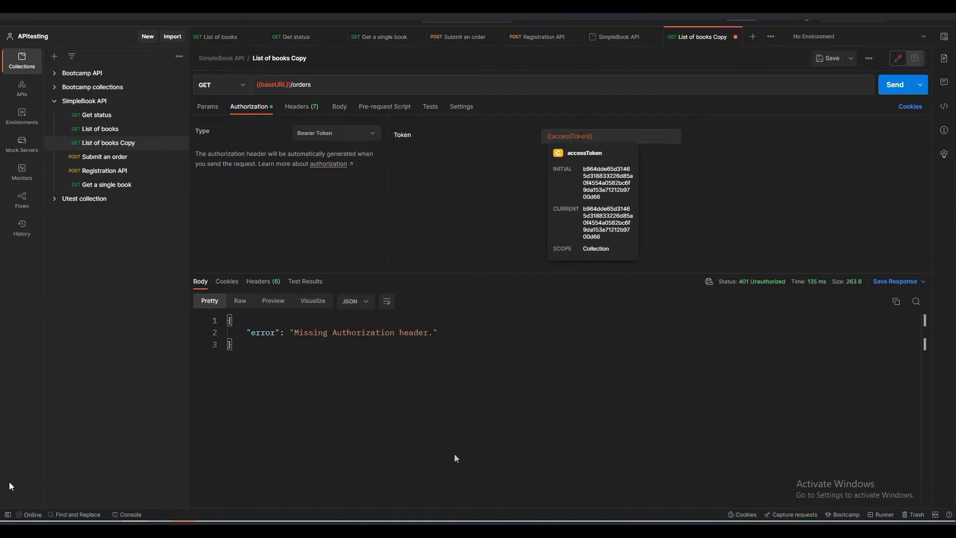
Send the authorized /orders request and examine the order details in the response, including the customerName field
{"action": "left_click", "coordinate": [894, 85]}
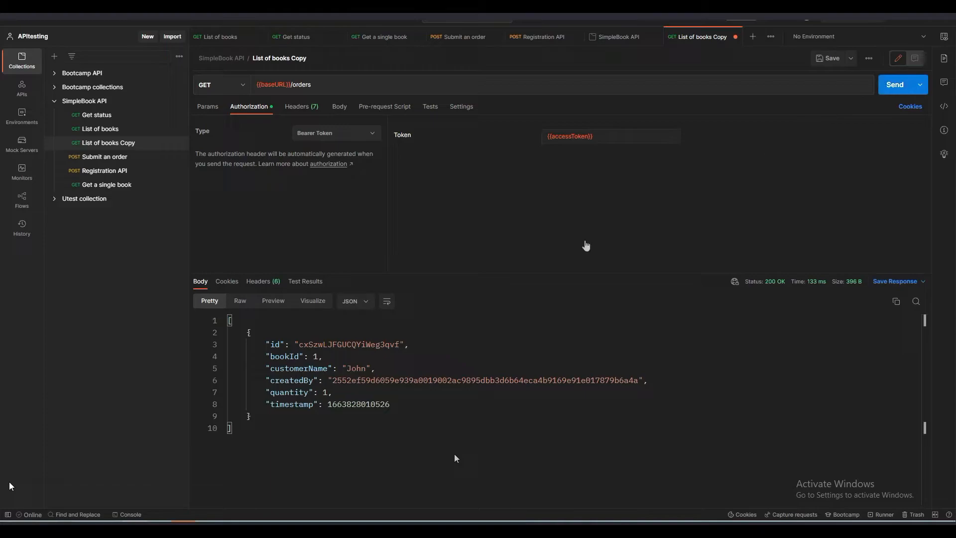
{"action": "left_click_drag", "start_coordinate": [390, 404], "coordinate": [232, 320]}
{"action": "left_click", "coordinate": [322, 371]}
{"action": "double_click", "coordinate": [356, 368]}
{"action": "left_click", "coordinate": [433, 414]}
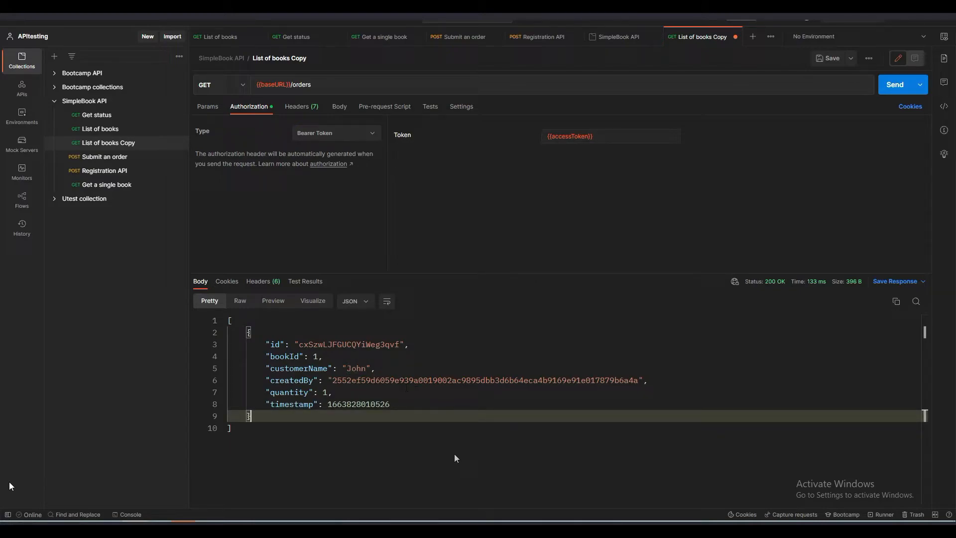
Switch to the browser documentation and look up the path of the Get an order endpoint
{"action": "left_click", "coordinate": [160, 529]}
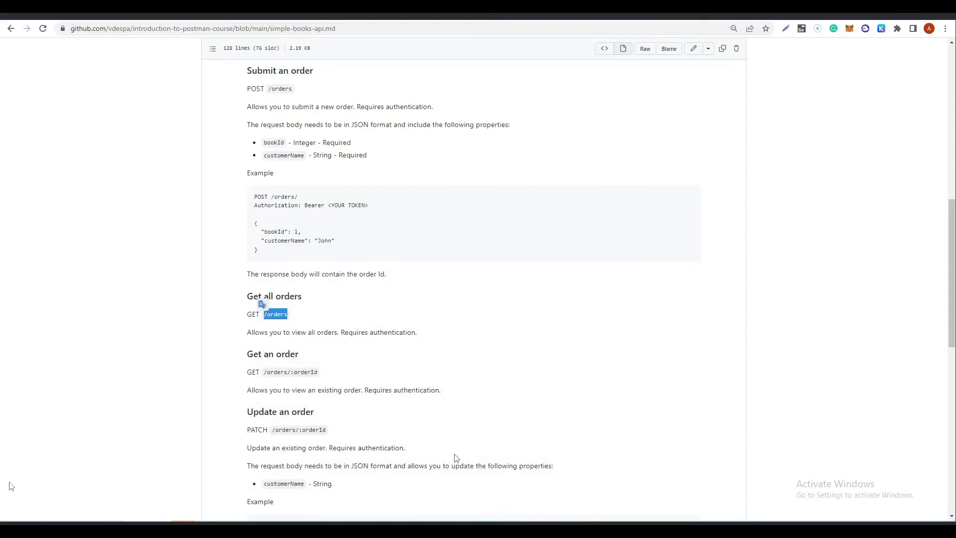
{"action": "left_click", "coordinate": [327, 359]}
{"action": "left_click_drag", "start_coordinate": [325, 376], "coordinate": [255, 387]}
Switch back to Postman, rename the List of books Copy request as "Get an order", and save it
{"action": "left_click", "coordinate": [179, 528]}
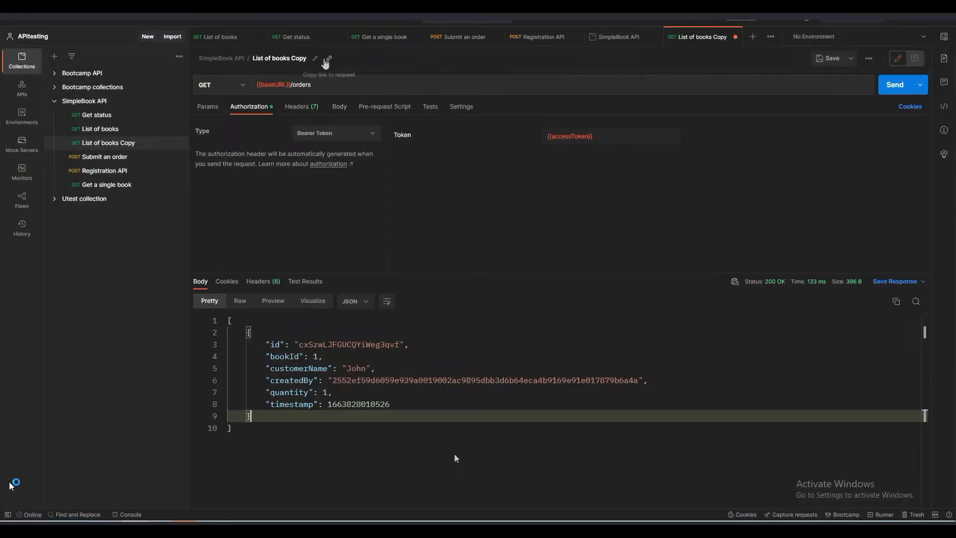
{"action": "left_click", "coordinate": [315, 60]}
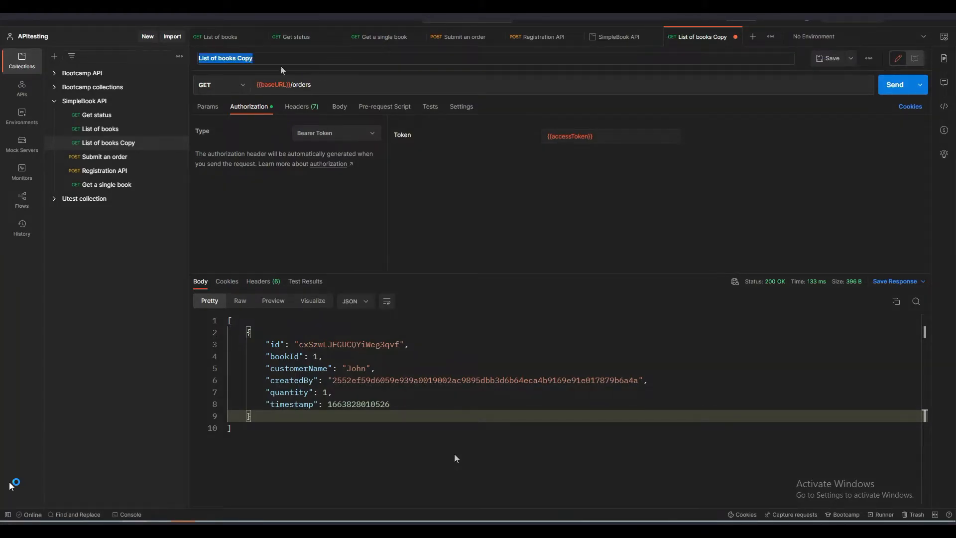
{"action": "type", "text": "Ge"}
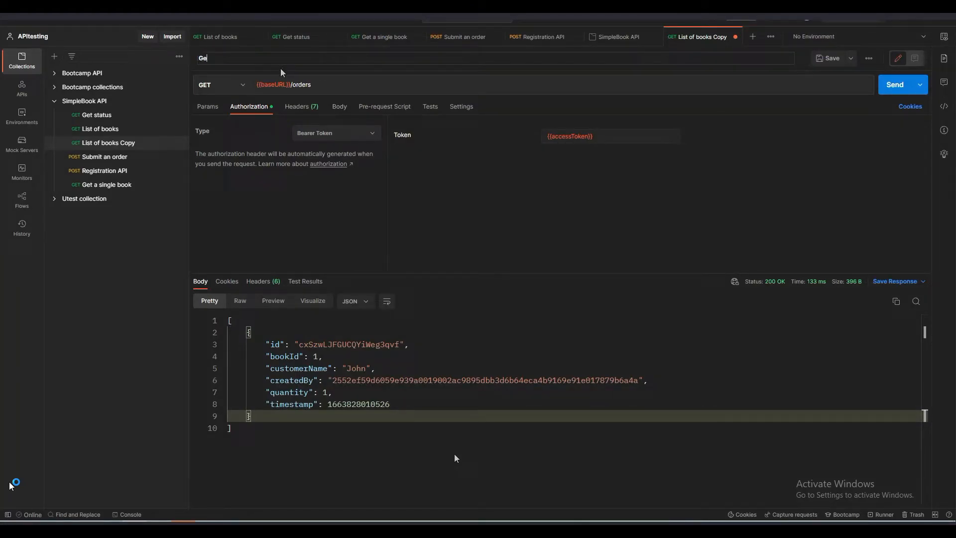
{"action": "type", "text": "t an order"}
{"action": "left_click", "coordinate": [829, 59]}
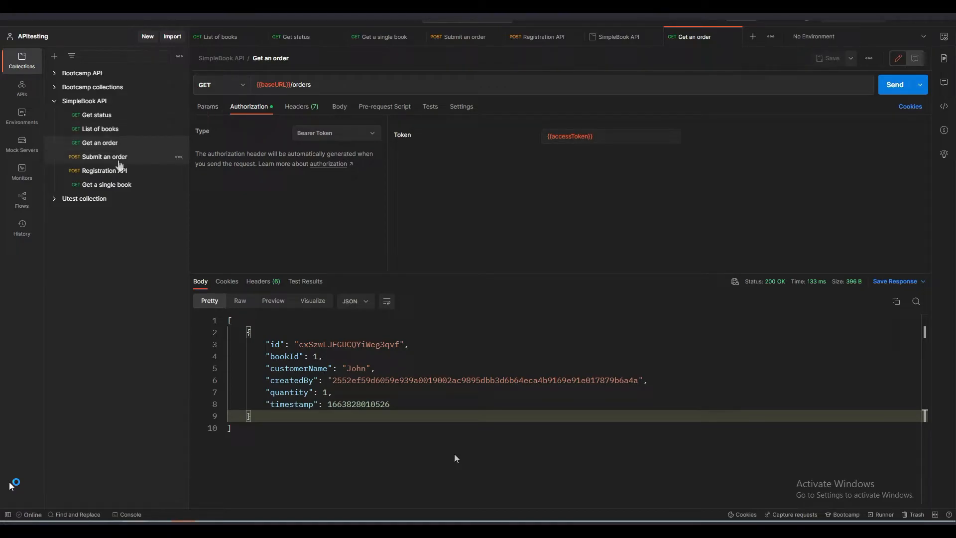
Duplicate the {{baseURL}}/orders request as another "Get an order" request with the URL {{baseURL}}/orders/:orderId
{"action": "left_click", "coordinate": [179, 145]}
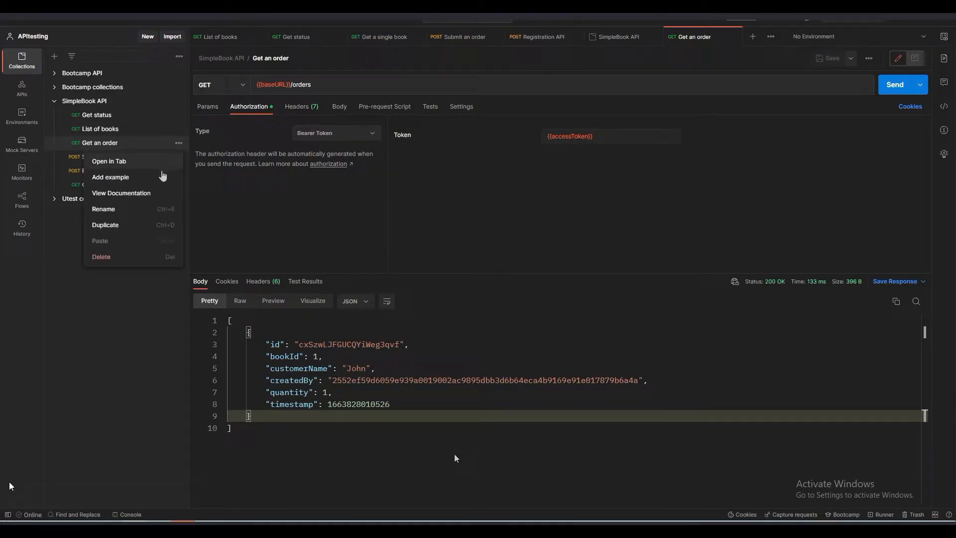
{"action": "left_click", "coordinate": [144, 223]}
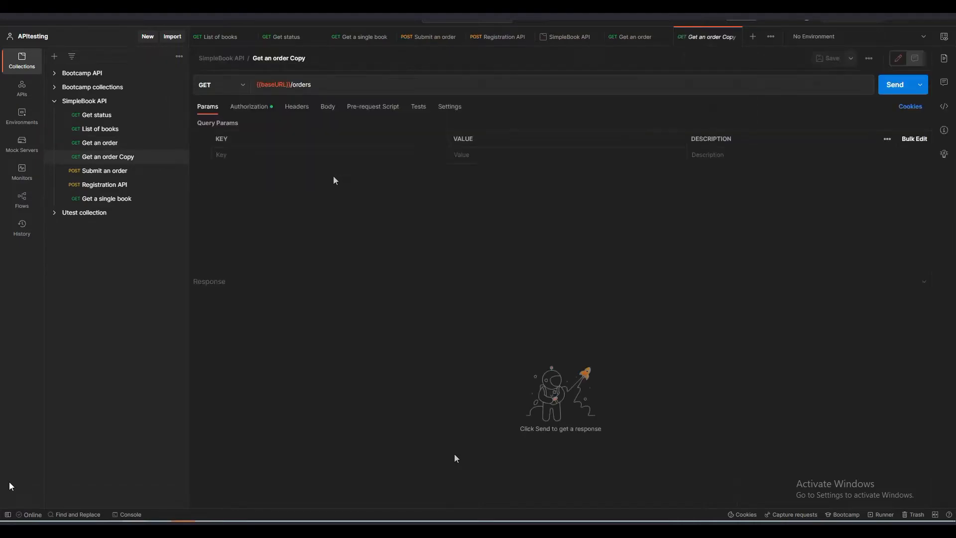
{"action": "left_click_drag", "start_coordinate": [320, 85], "coordinate": [291, 85]}
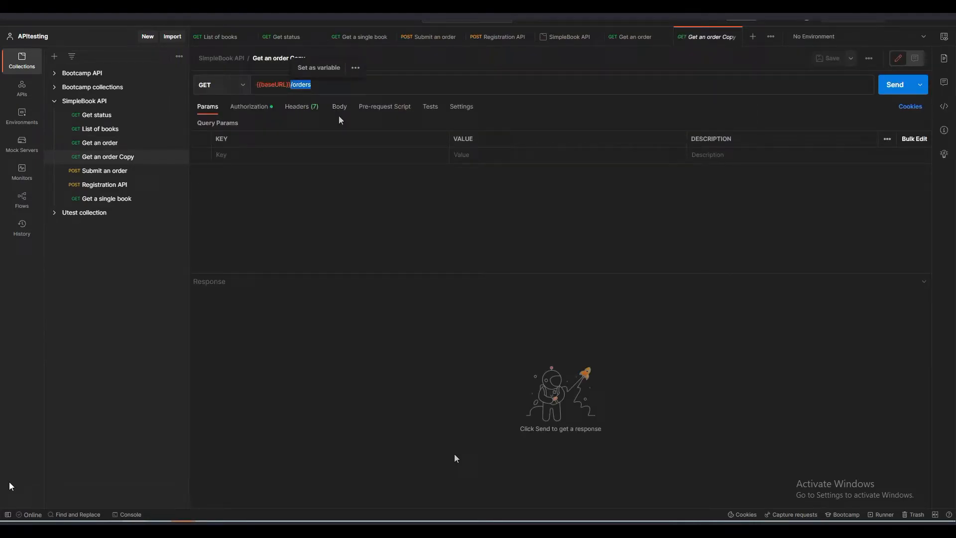
{"action": "key", "text": "ctrl+v"}
{"action": "left_click", "coordinate": [304, 85]}
{"action": "key", "text": "BackSpace"}
{"action": "key", "text": "BackSpace"}
{"action": "key", "text": "BackSpace"}
{"action": "key", "text": "BackSpace"}
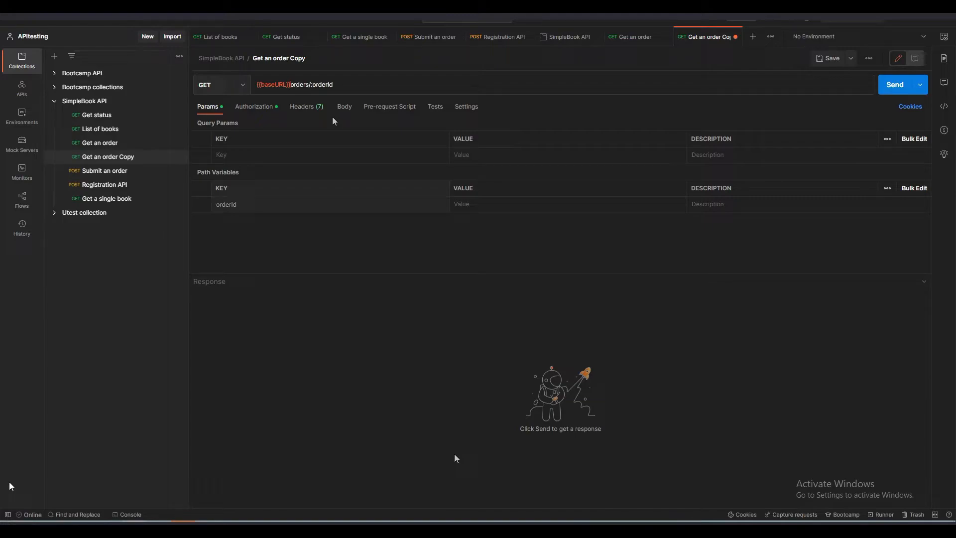
{"action": "type", "text": "/"}
{"action": "left_click", "coordinate": [314, 59]}
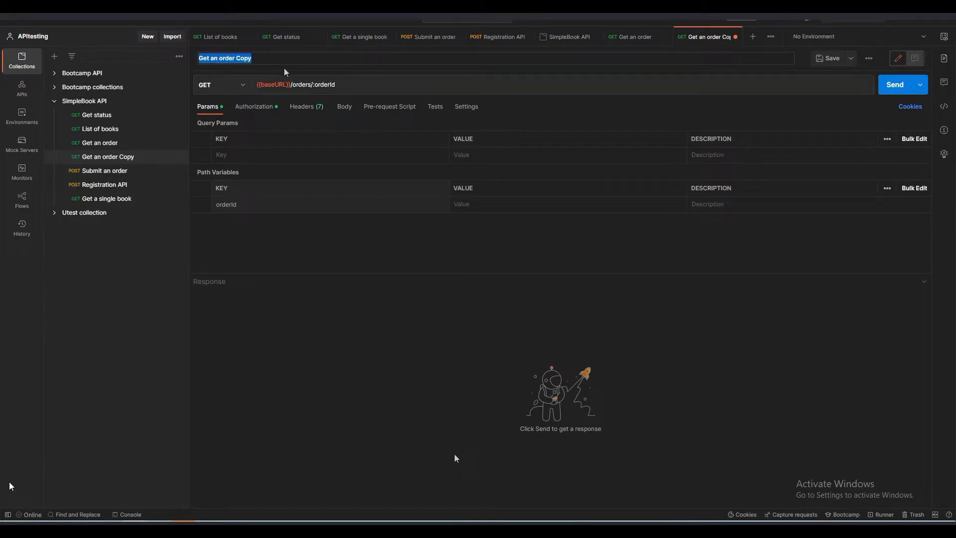
{"action": "type", "text": "Get an order"}
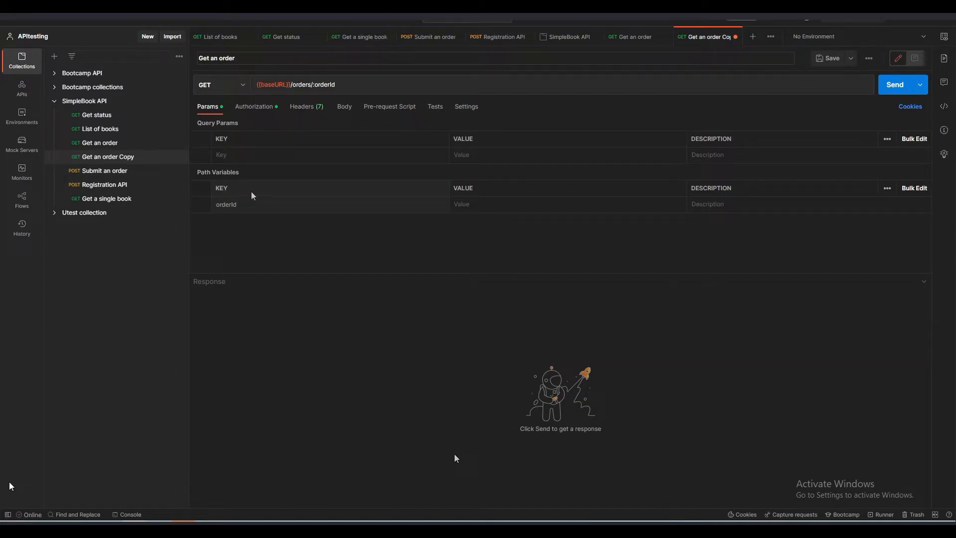
Copy the order's id from the /orders response into the orderId path variable of the /orders/:orderId request, and send it
{"action": "left_click", "coordinate": [110, 144]}
{"action": "left_click_drag", "start_coordinate": [400, 344], "coordinate": [300, 344]}
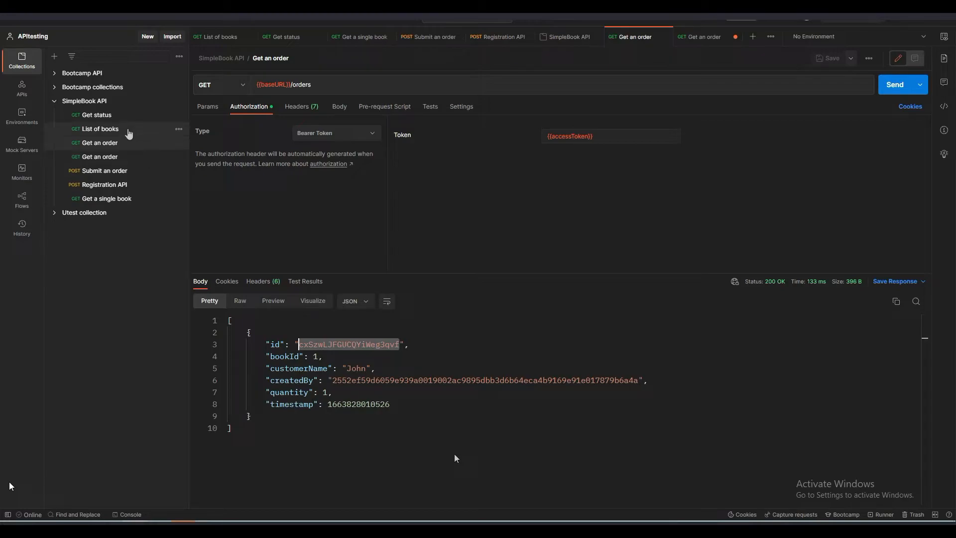
{"action": "left_click", "coordinate": [126, 157]}
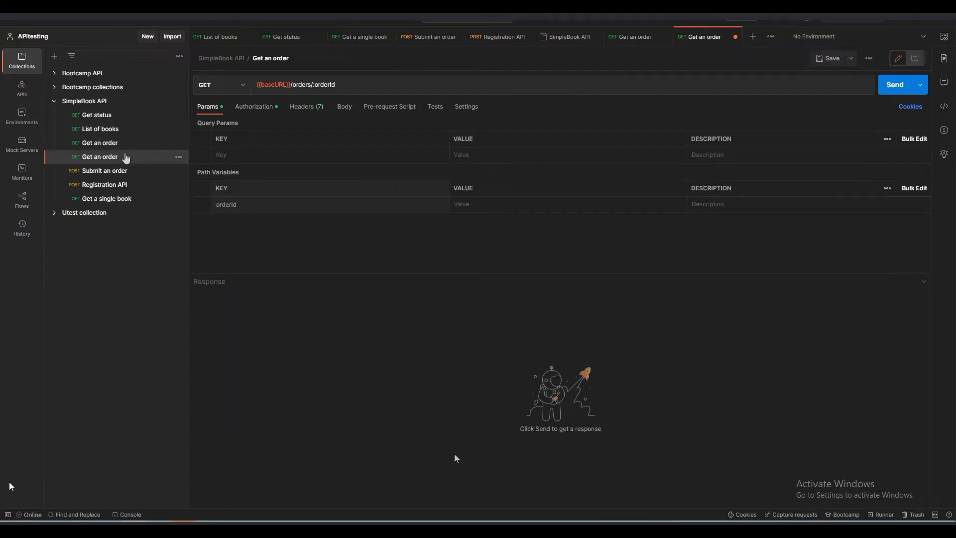
{"action": "left_click", "coordinate": [501, 205]}
{"action": "key", "text": "ctrl+v"}
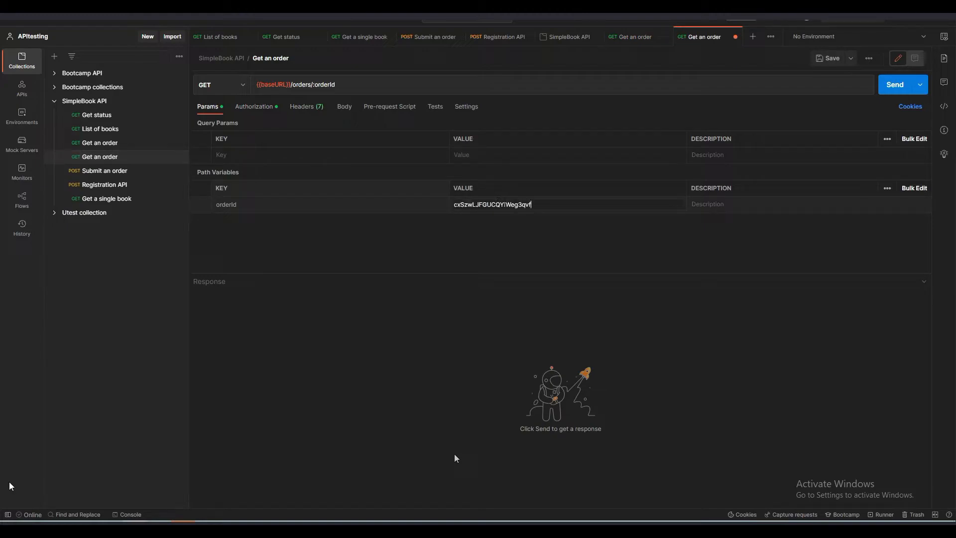
{"action": "left_click", "coordinate": [895, 85]}
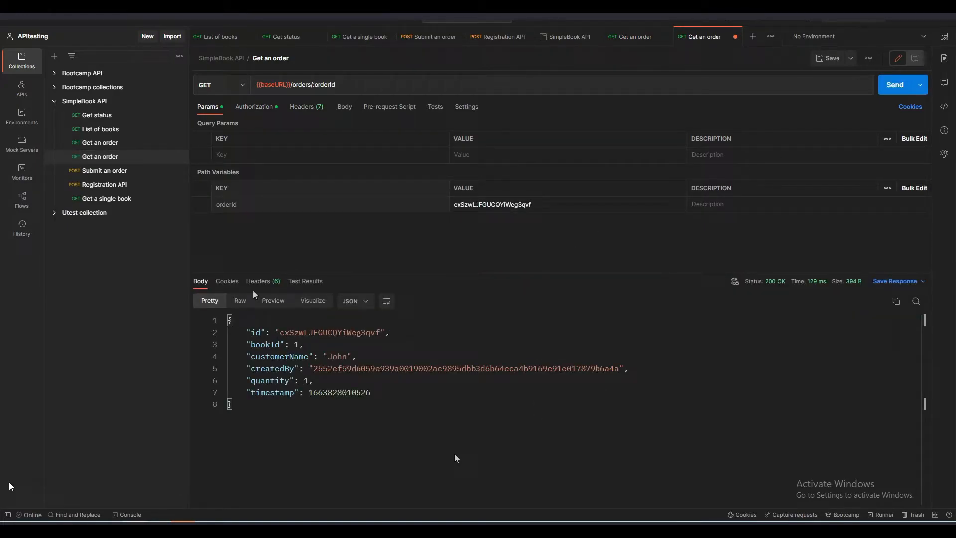
Rename the {{baseURL}}/orders request as "Get an orders" and save the /orders/:orderId request
{"action": "left_click", "coordinate": [122, 143]}
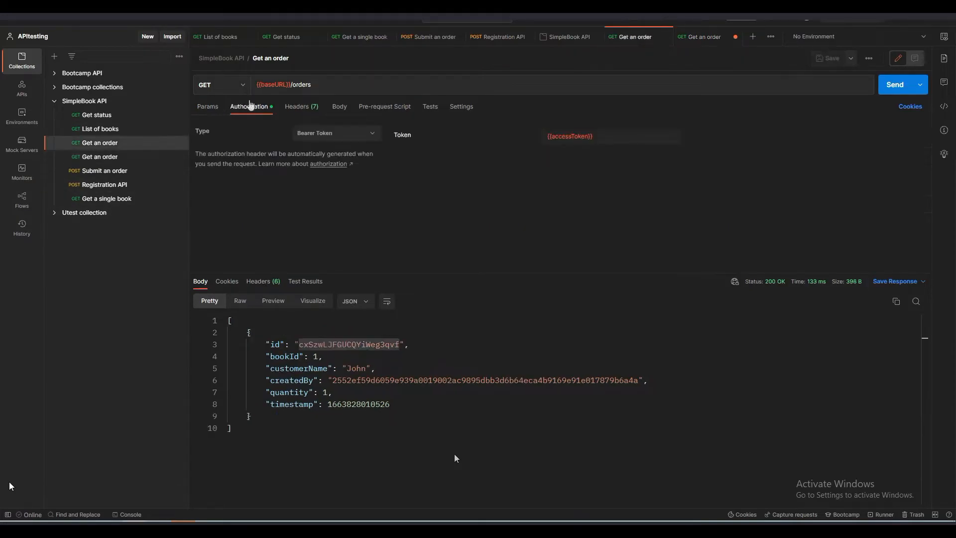
{"action": "left_click", "coordinate": [303, 58]}
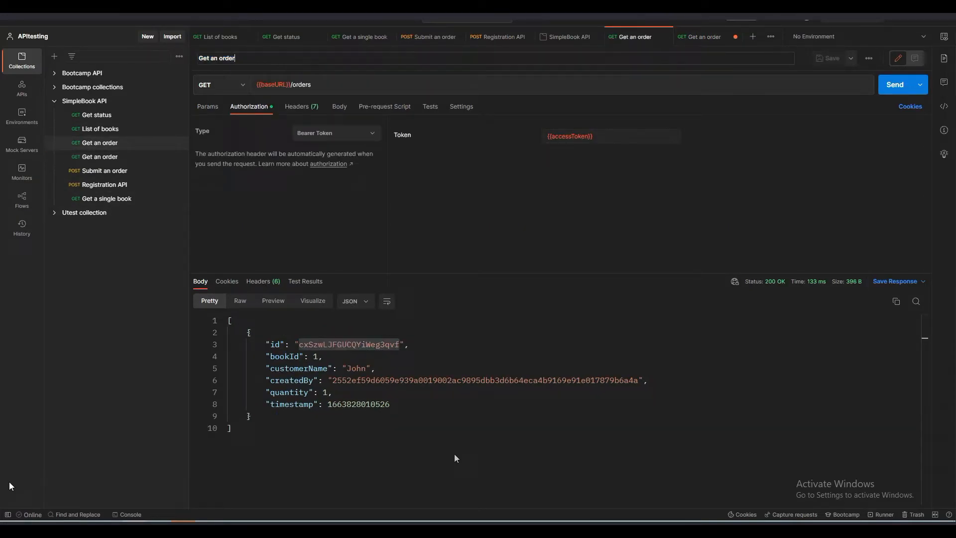
{"action": "type", "text": "s"}
{"action": "key", "text": "Return"}
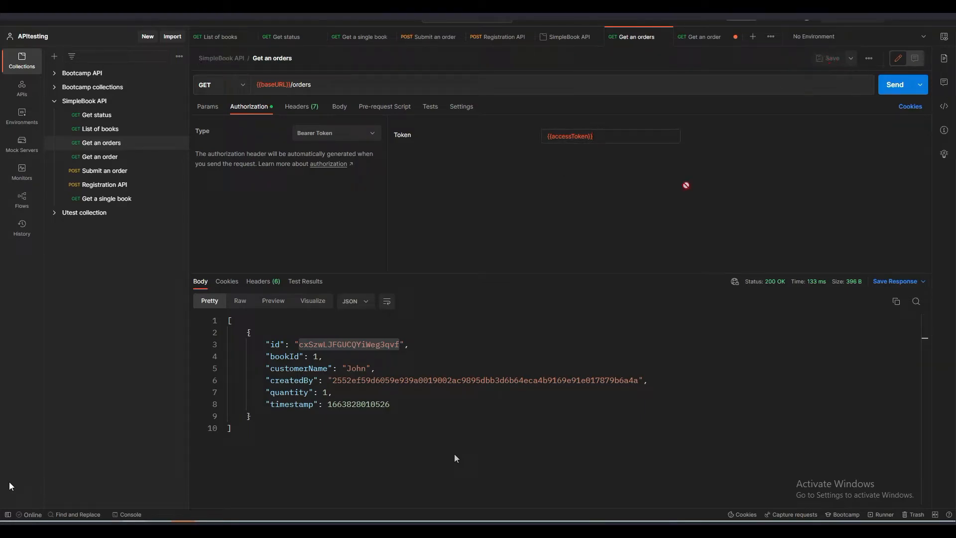
{"action": "left_click", "coordinate": [107, 157]}
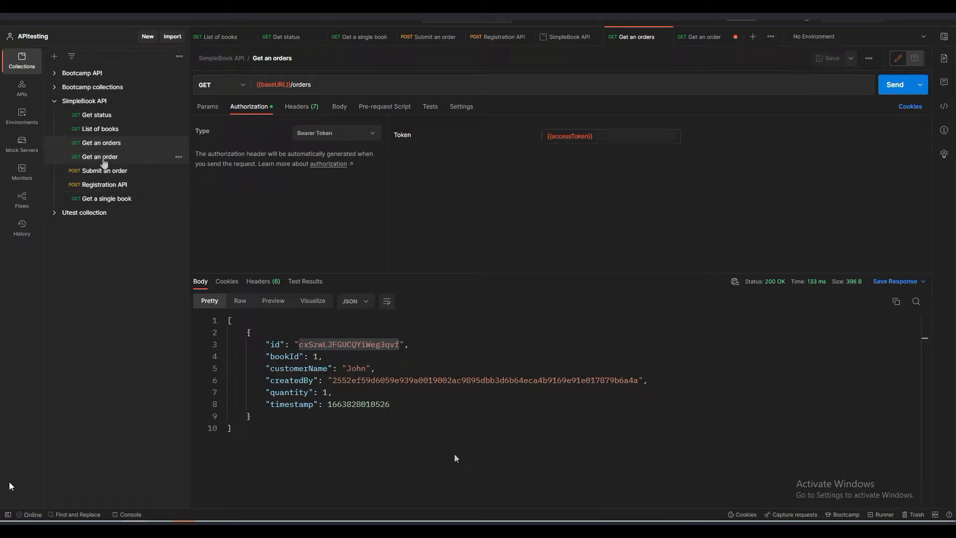
{"action": "left_click", "coordinate": [831, 58]}
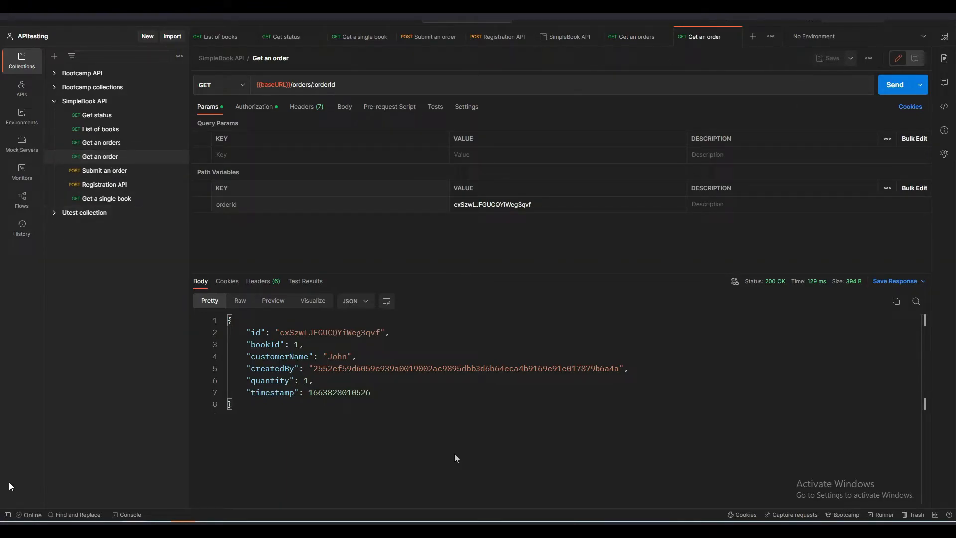
Switch to the browser documentation and look up the method and path of the Update an order endpoint
{"action": "left_click", "coordinate": [209, 529]}
{"action": "scroll", "coordinate": [275, 310], "scroll_direction": "down", "scroll_amount": 1}
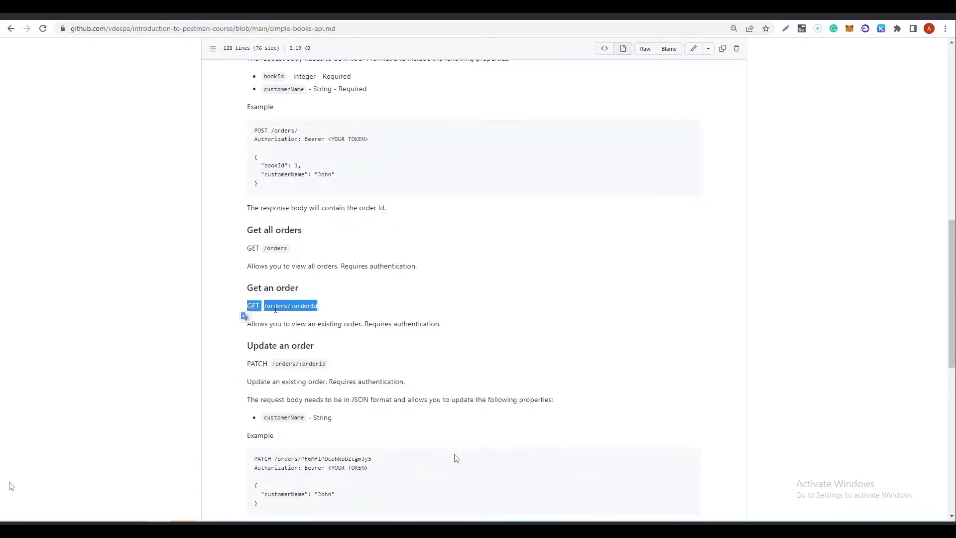
{"action": "scroll", "coordinate": [277, 304], "scroll_direction": "down", "scroll_amount": 1}
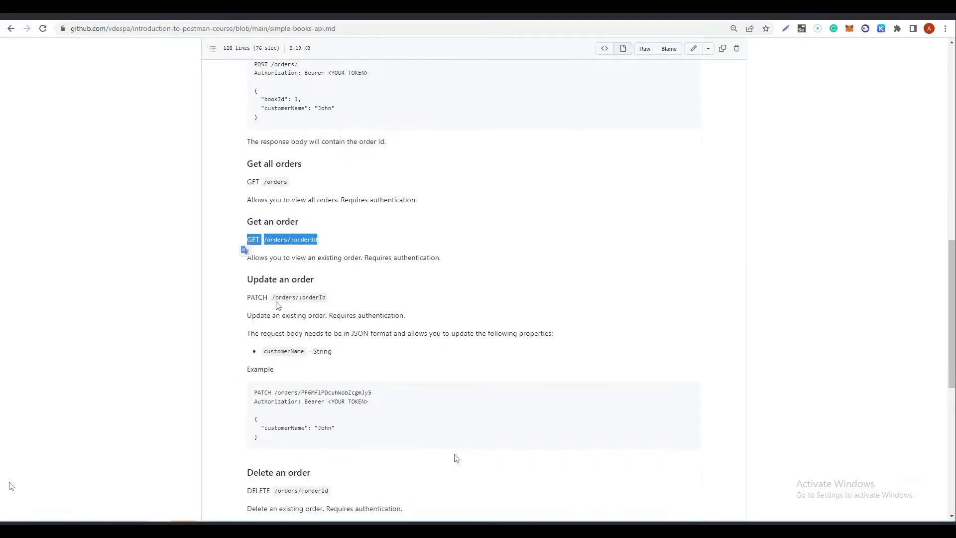
{"action": "scroll", "coordinate": [277, 306], "scroll_direction": "down", "scroll_amount": 1}
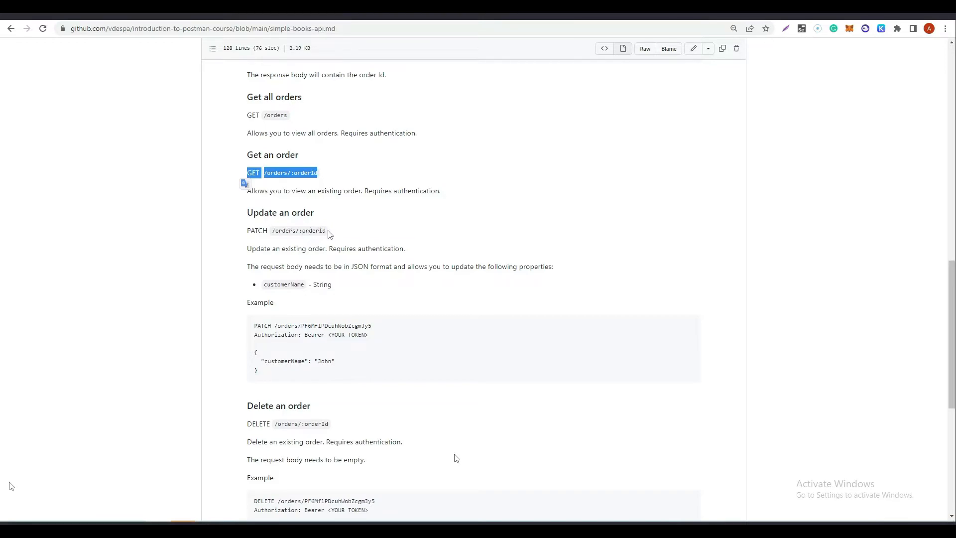
{"action": "left_click_drag", "start_coordinate": [327, 232], "coordinate": [273, 235]}
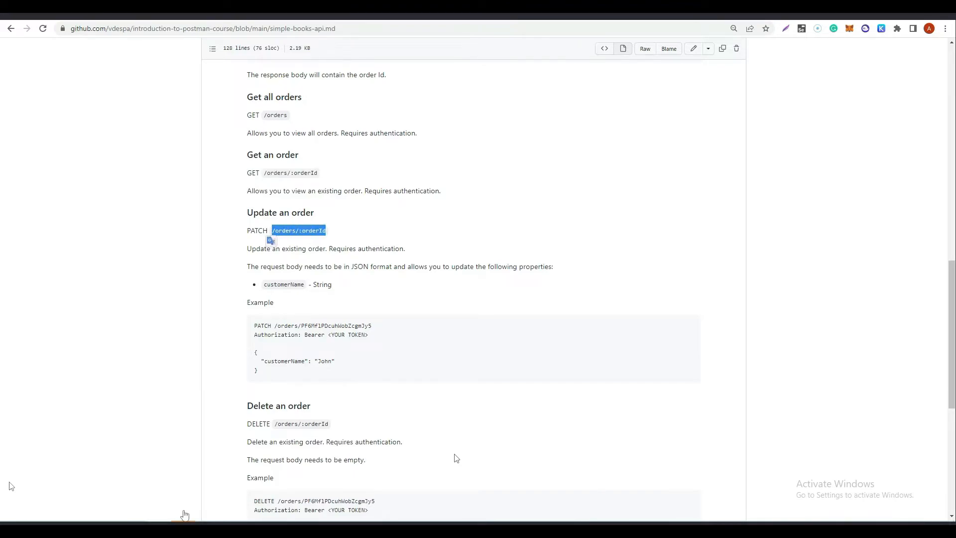
Switch back to Postman, duplicate the Get an order request, and name the copy "Update an order"
{"action": "left_click", "coordinate": [163, 495]}
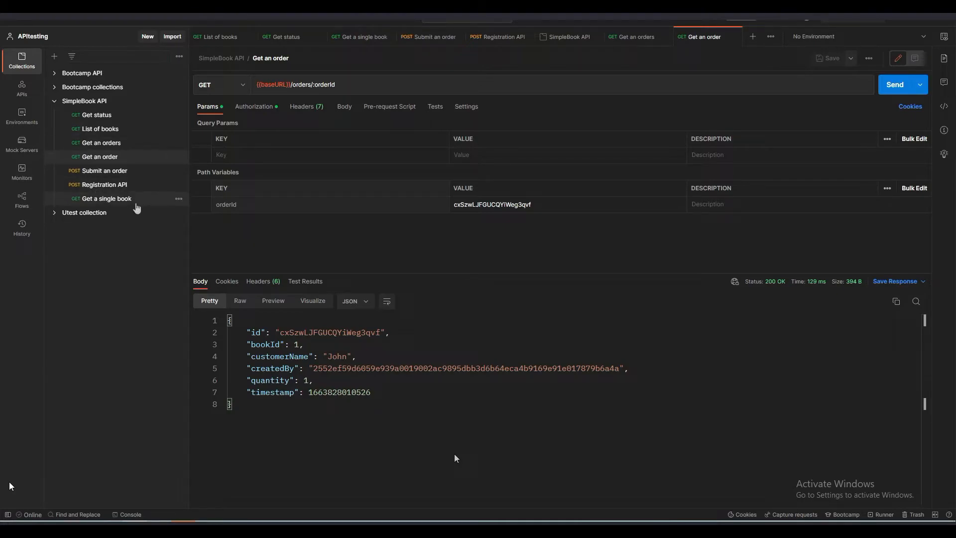
{"action": "left_click", "coordinate": [179, 158]}
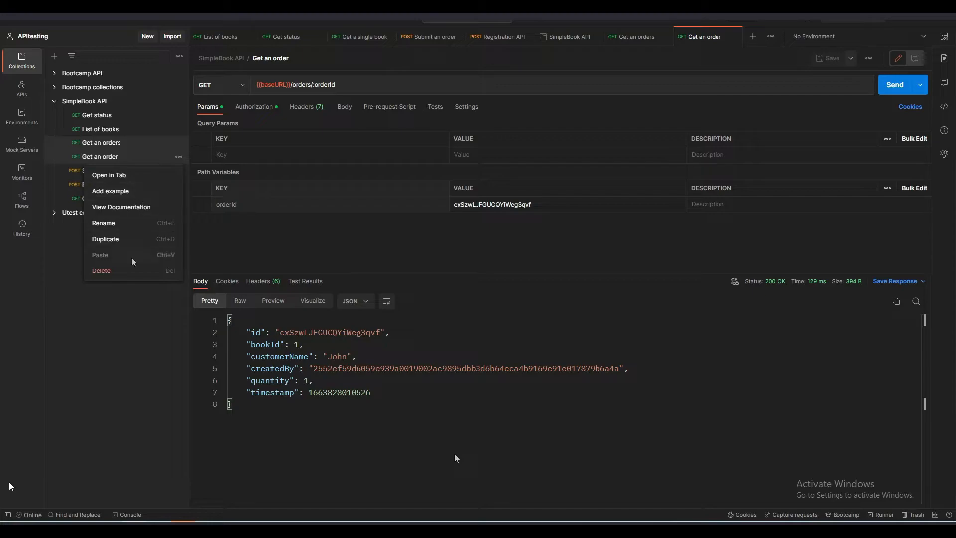
{"action": "left_click", "coordinate": [105, 240]}
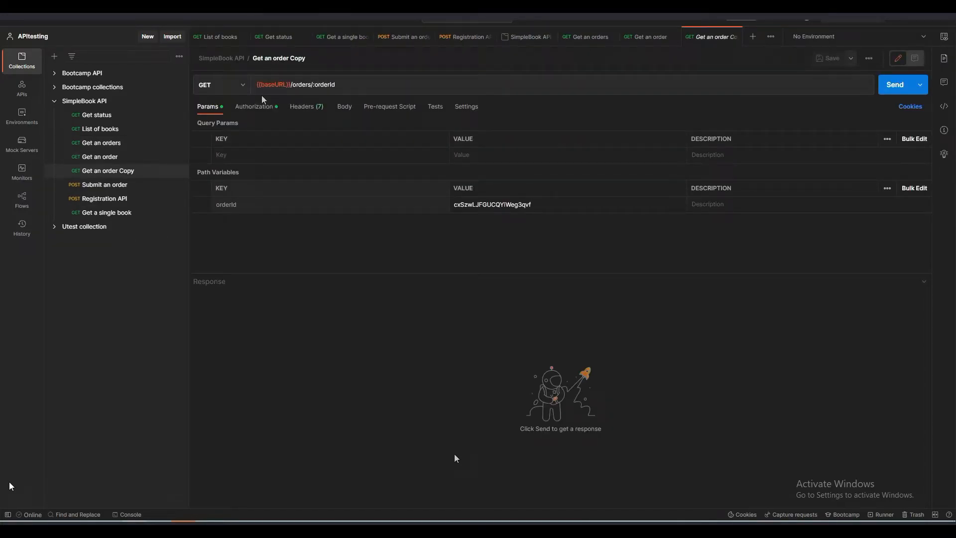
{"action": "left_click", "coordinate": [299, 59]}
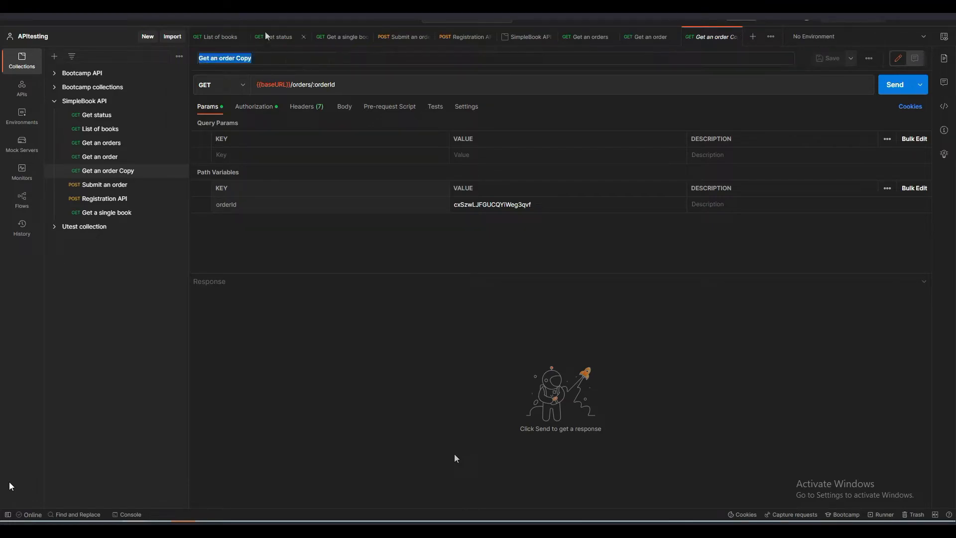
{"action": "type", "text": "Update"}
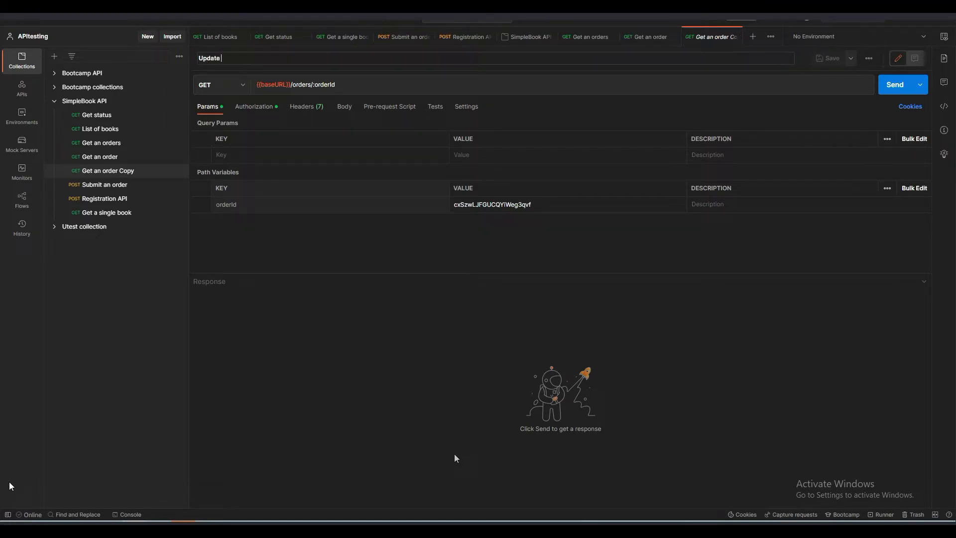
{"action": "type", "text": " an order"}
Set the Update an order request's method to PATCH and check its /orders/:orderId path
{"action": "left_click", "coordinate": [242, 91]}
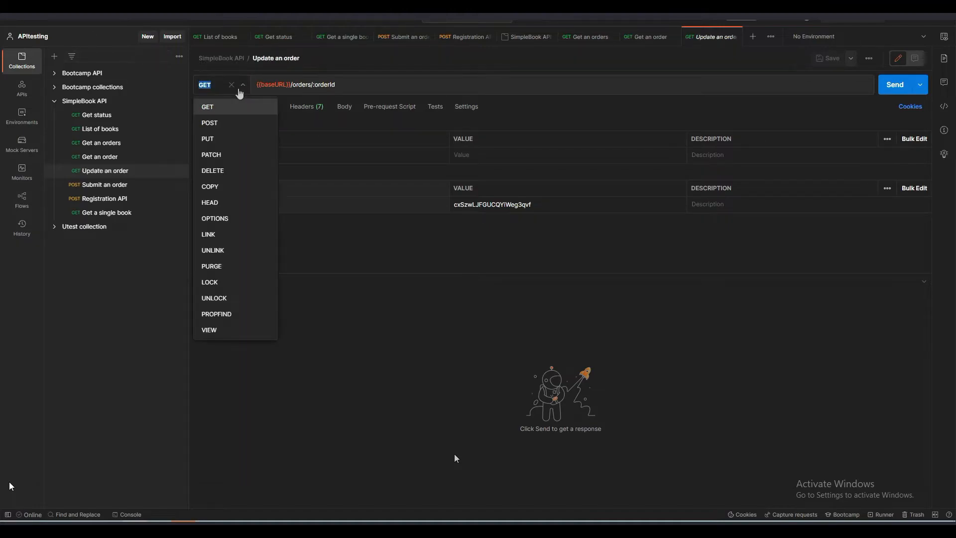
{"action": "left_click", "coordinate": [216, 155]}
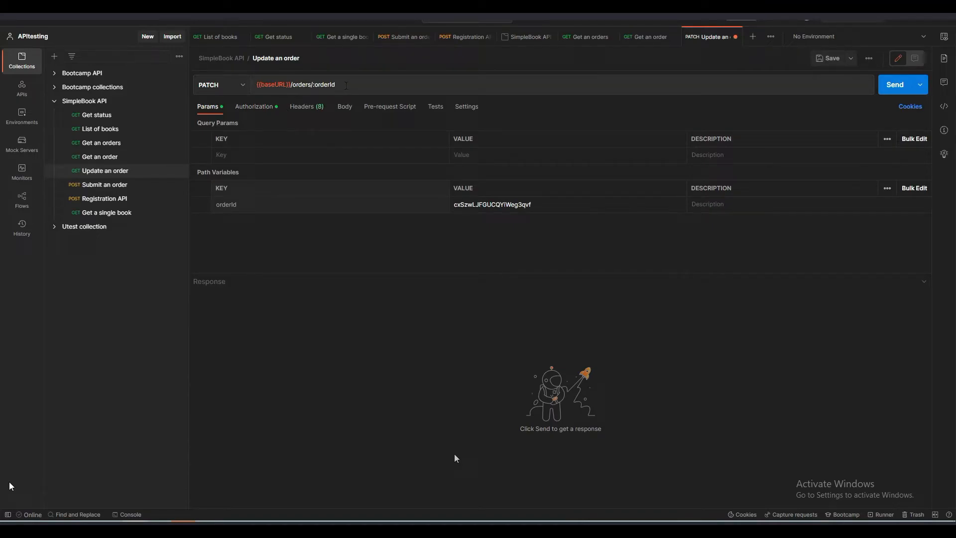
{"action": "left_click_drag", "start_coordinate": [346, 85], "coordinate": [291, 84]}
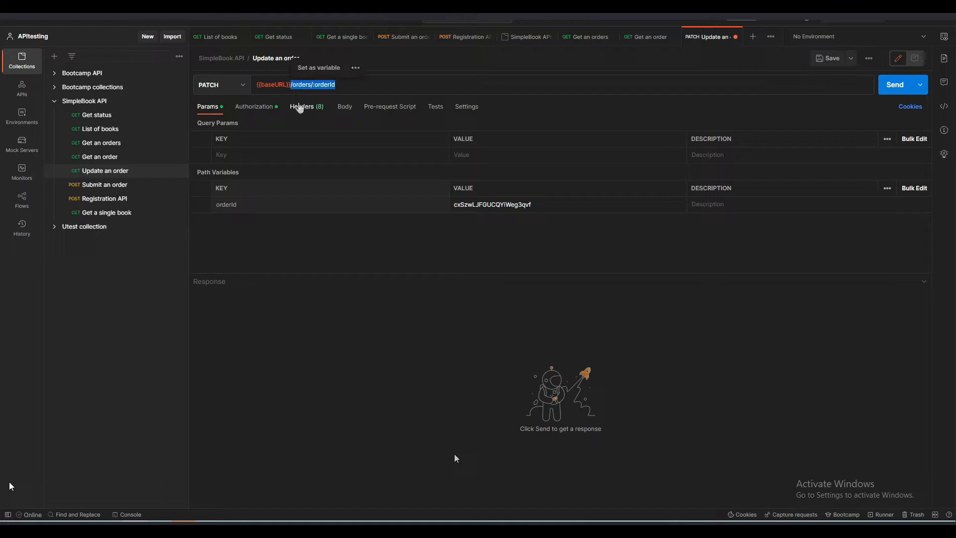
{"action": "key", "text": "Right"}
Switch to the browser documentation and copy the example JSON body of the Update an order endpoint
{"action": "key", "text": "alt+Tab"}
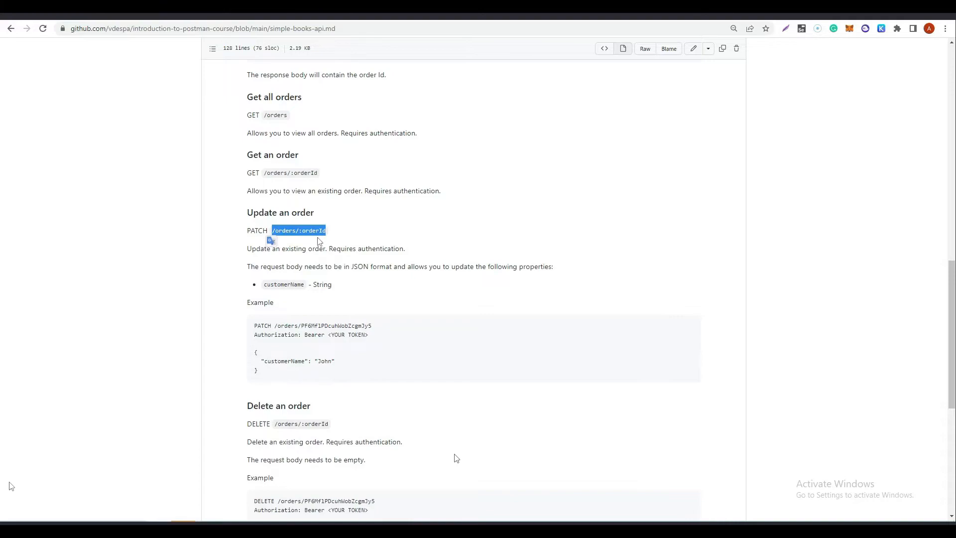
{"action": "left_click_drag", "start_coordinate": [287, 374], "coordinate": [255, 344]}
{"action": "key", "text": "ctrl+c"}
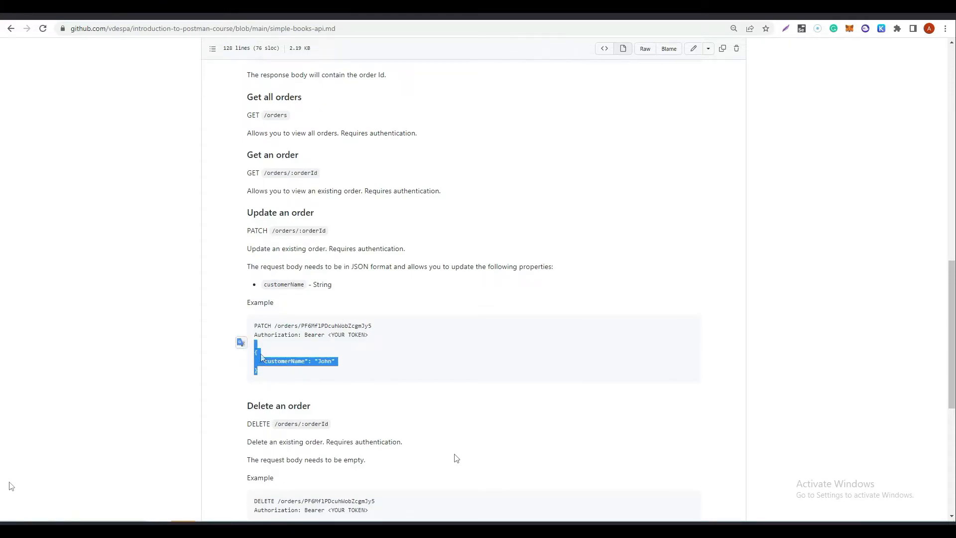
Switch back to Postman, paste the copied example as the Update an order request's raw JSON body, and check its headers and authorization
{"action": "key", "text": "alt+Tab"}
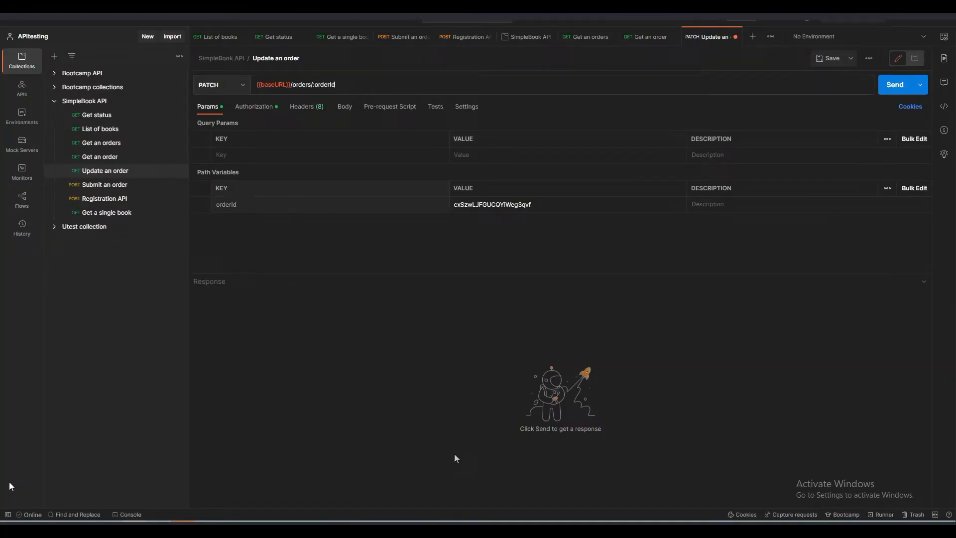
{"action": "left_click", "coordinate": [345, 108]}
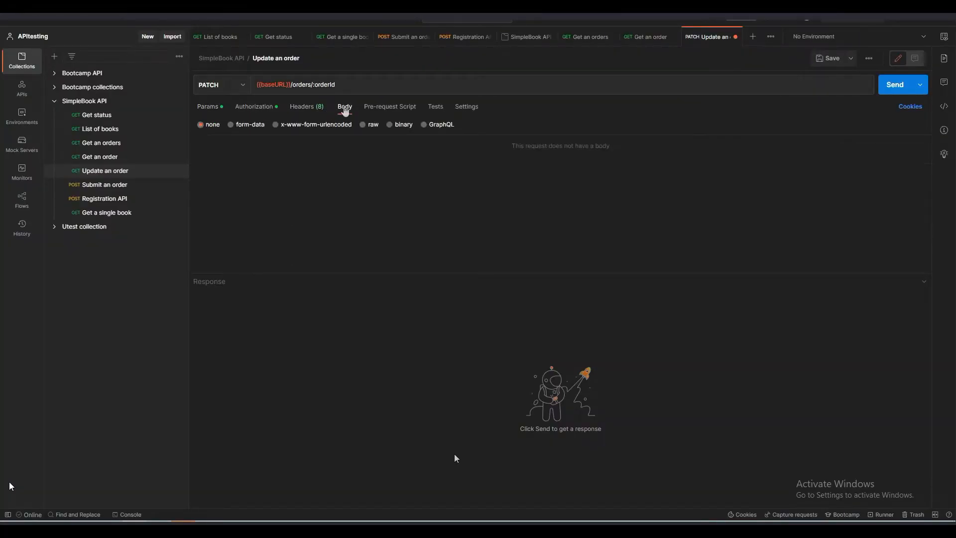
{"action": "left_click", "coordinate": [367, 125]}
{"action": "left_click", "coordinate": [472, 124]}
{"action": "left_click", "coordinate": [479, 173]}
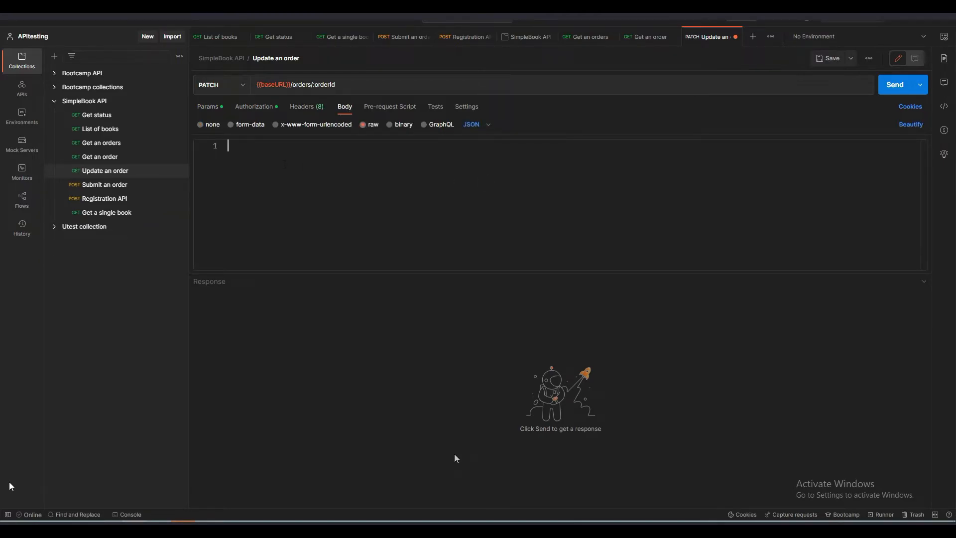
{"action": "key", "text": "ctrl+v"}
{"action": "left_click", "coordinate": [307, 111]}
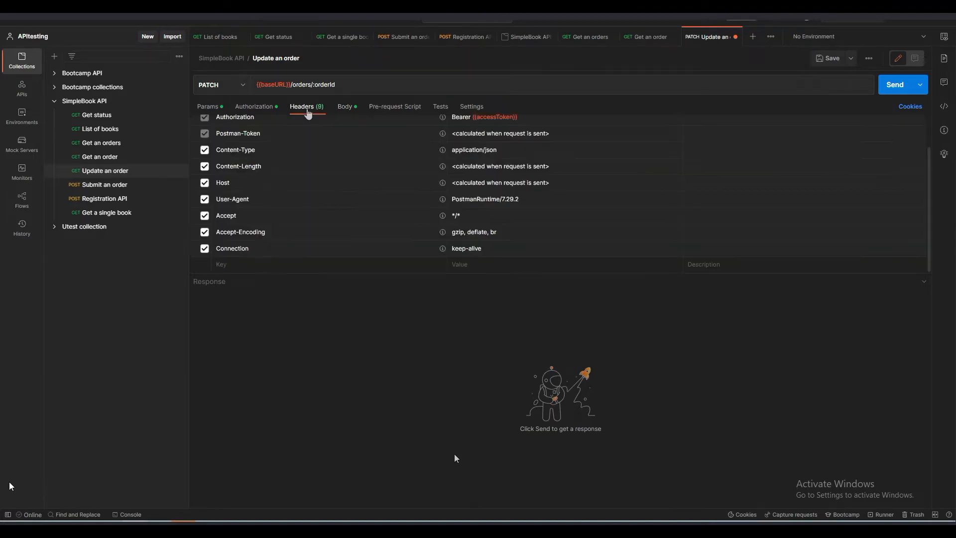
{"action": "left_click", "coordinate": [254, 107]}
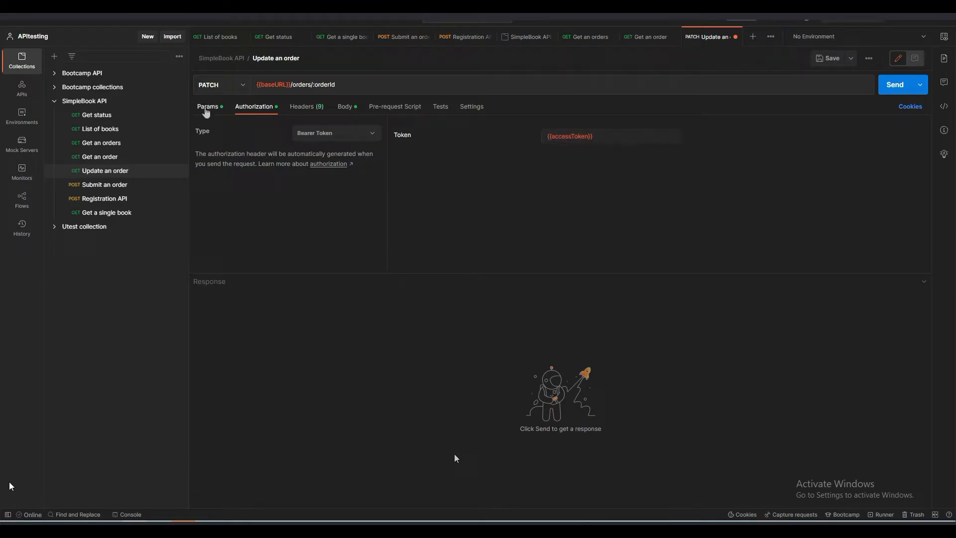
Replace the customerName value in the Update an order body with {{$randomUserName}} and send the request
{"action": "left_click", "coordinate": [344, 107]}
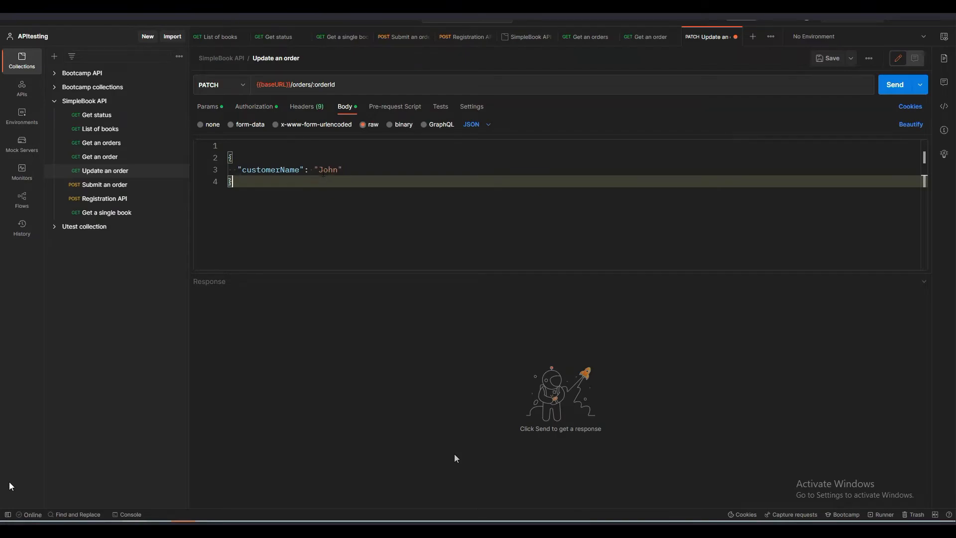
{"action": "left_click_drag", "start_coordinate": [319, 169], "coordinate": [339, 169]}
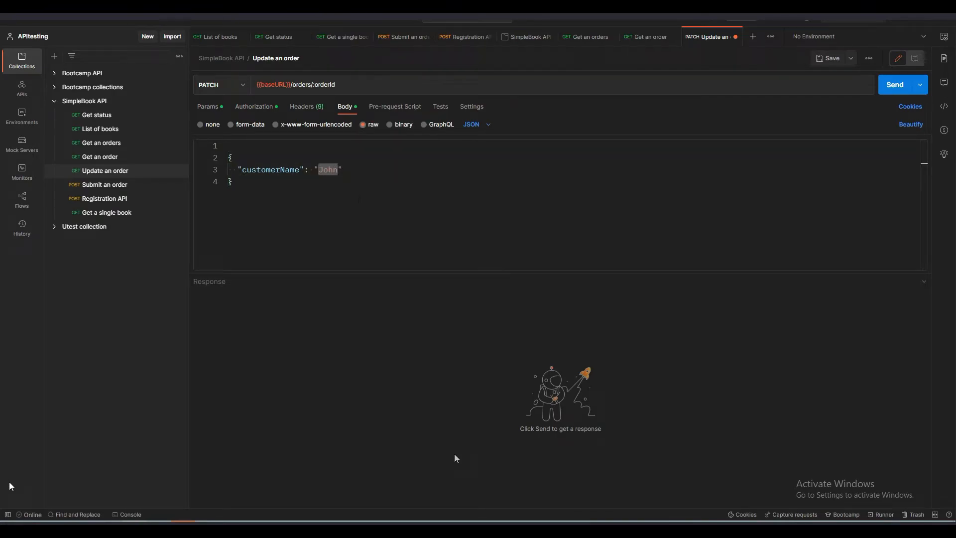
{"action": "key", "text": "BackSpace"}
{"action": "type", "text": "{{"}
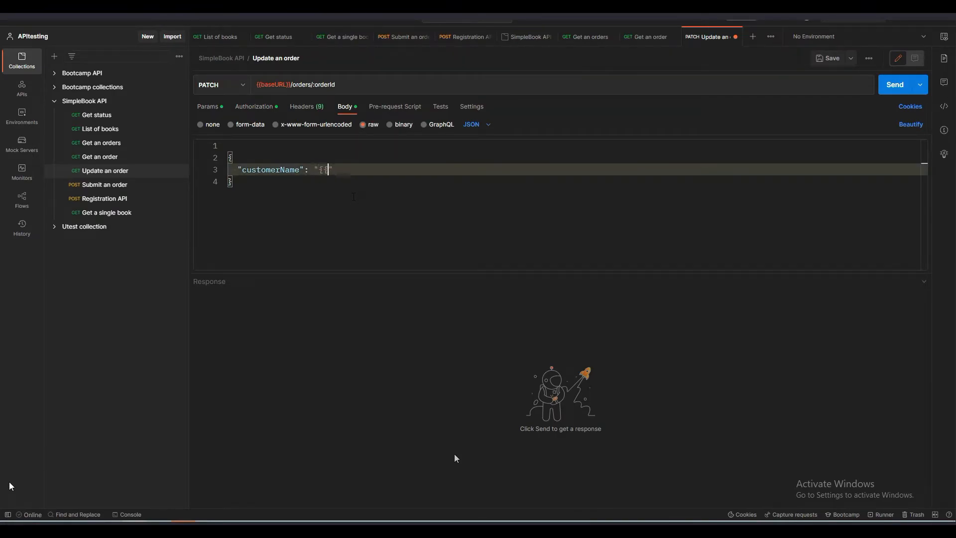
{"action": "type", "text": "random"}
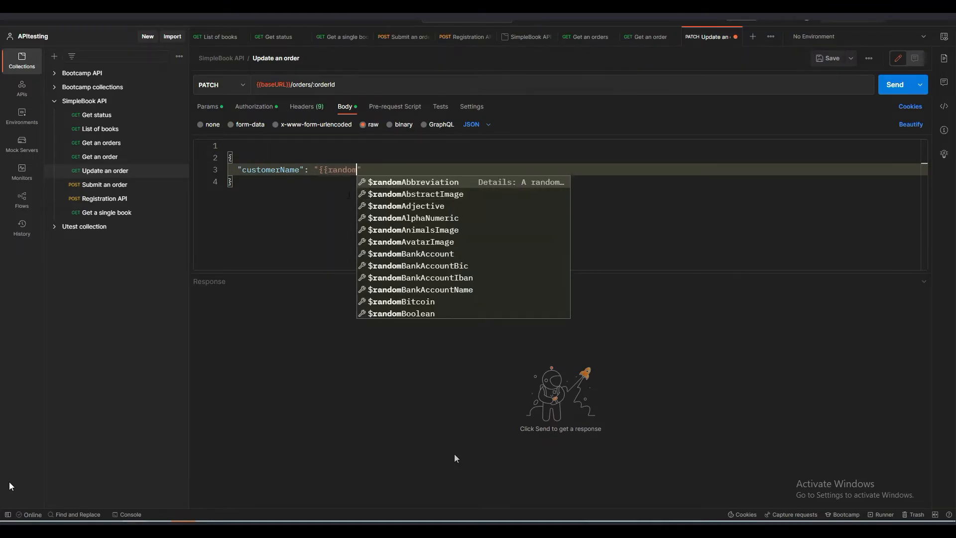
{"action": "type", "text": "use"}
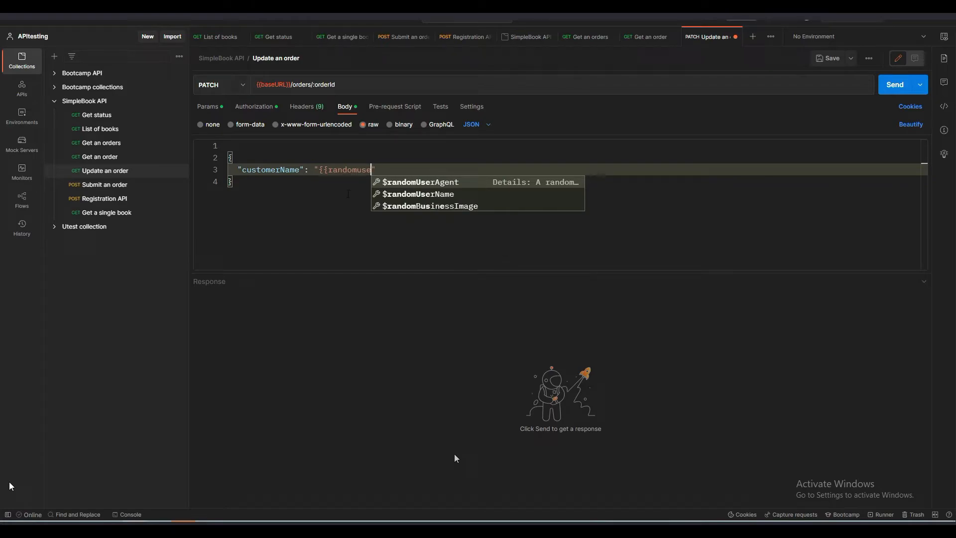
{"action": "left_click", "coordinate": [419, 194]}
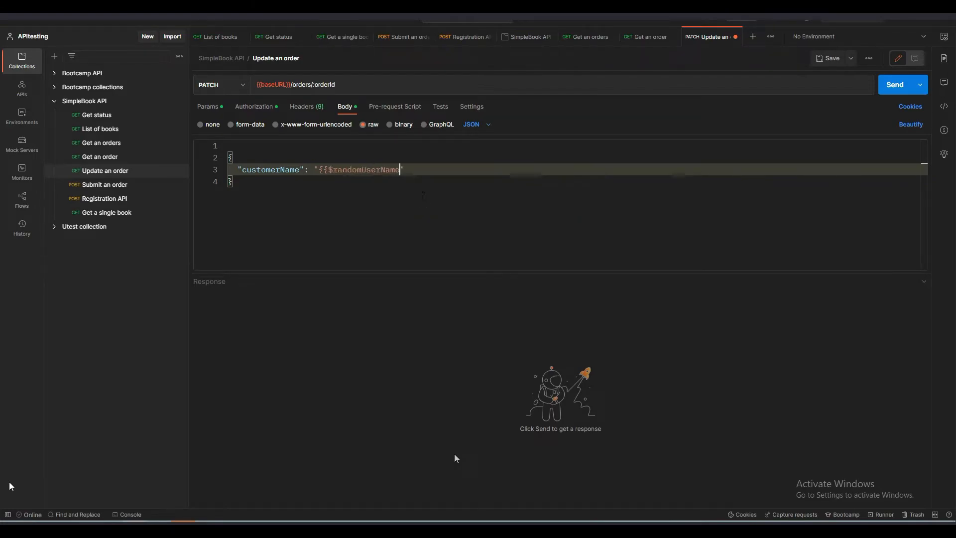
{"action": "type", "text": "}}"}
{"action": "left_click", "coordinate": [894, 86]}
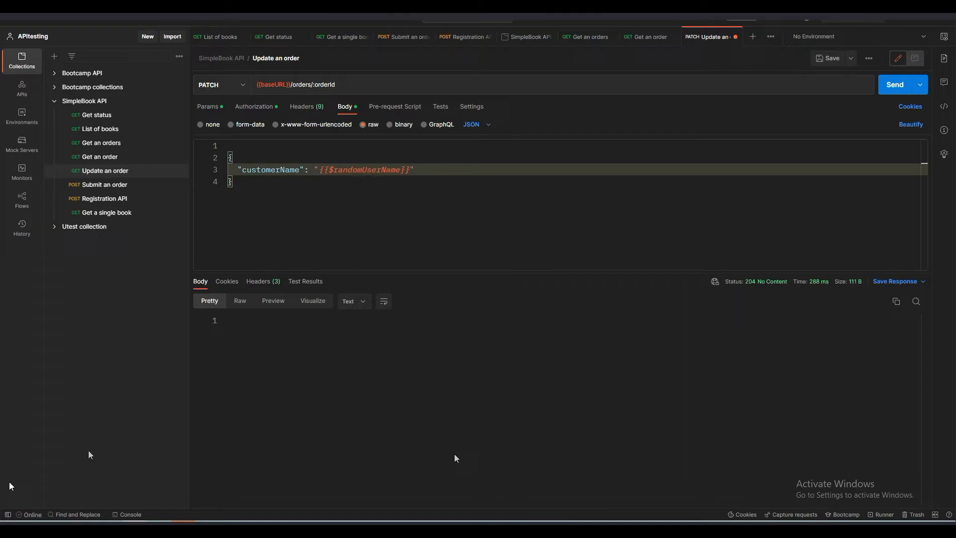
Clear the console, resend the Update an order request, and inspect the customerName in the logged request body
{"action": "left_click", "coordinate": [134, 517]}
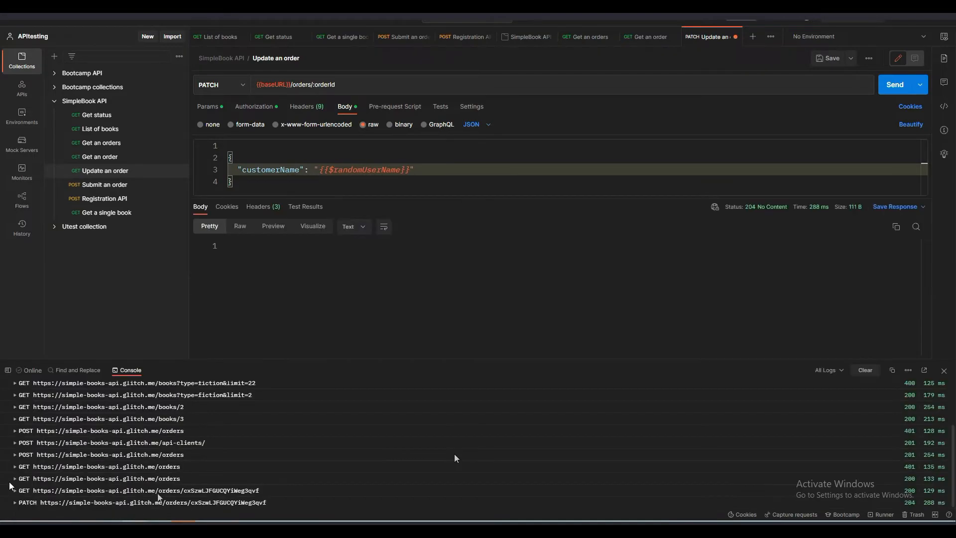
{"action": "left_click", "coordinate": [866, 370]}
{"action": "left_click", "coordinate": [897, 92]}
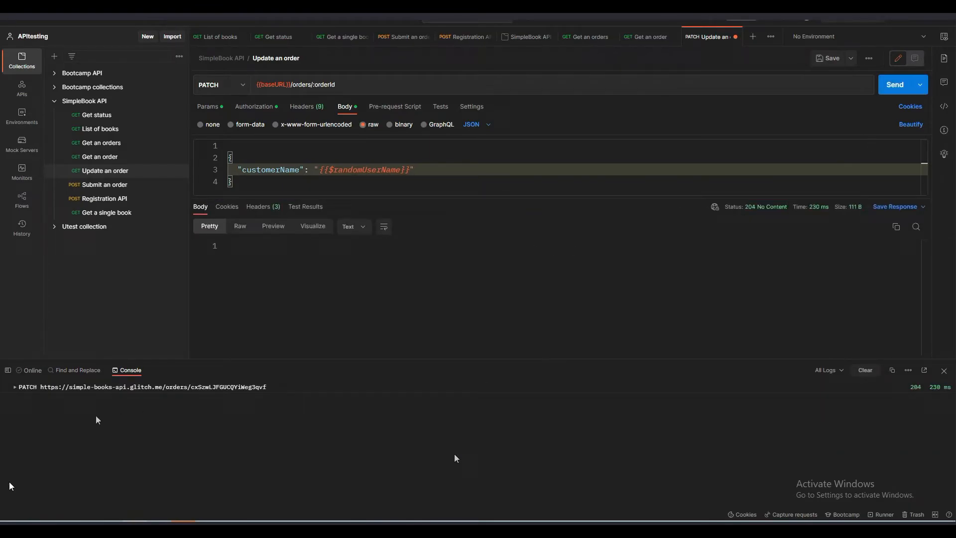
{"action": "left_click", "coordinate": [15, 387]}
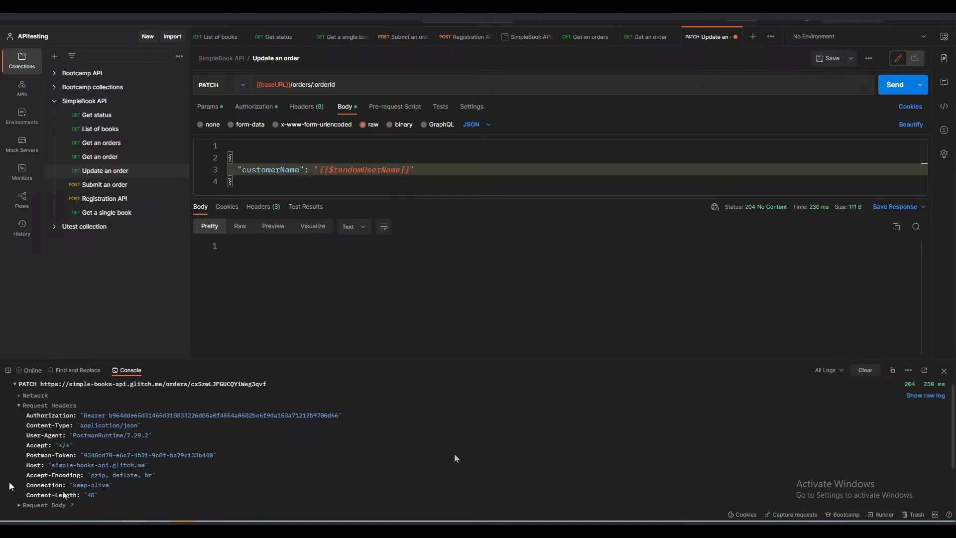
{"action": "scroll", "coordinate": [65, 495], "scroll_direction": "down", "scroll_amount": 2}
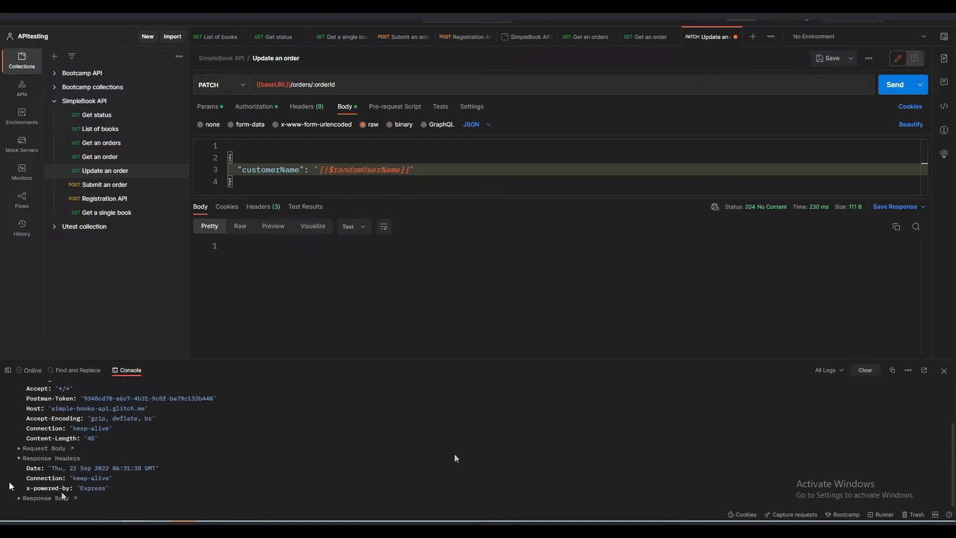
{"action": "left_click", "coordinate": [20, 450]}
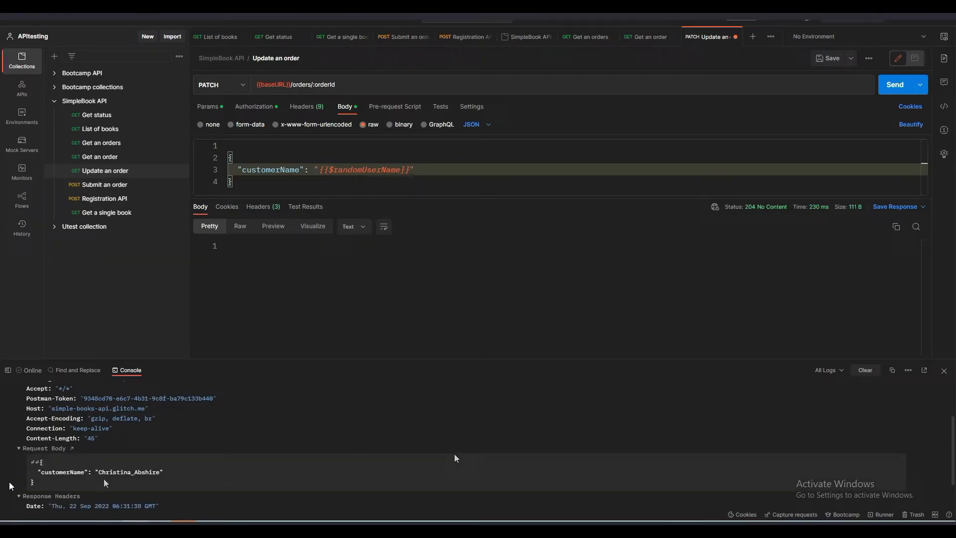
{"action": "left_click_drag", "start_coordinate": [99, 473], "coordinate": [157, 477]}
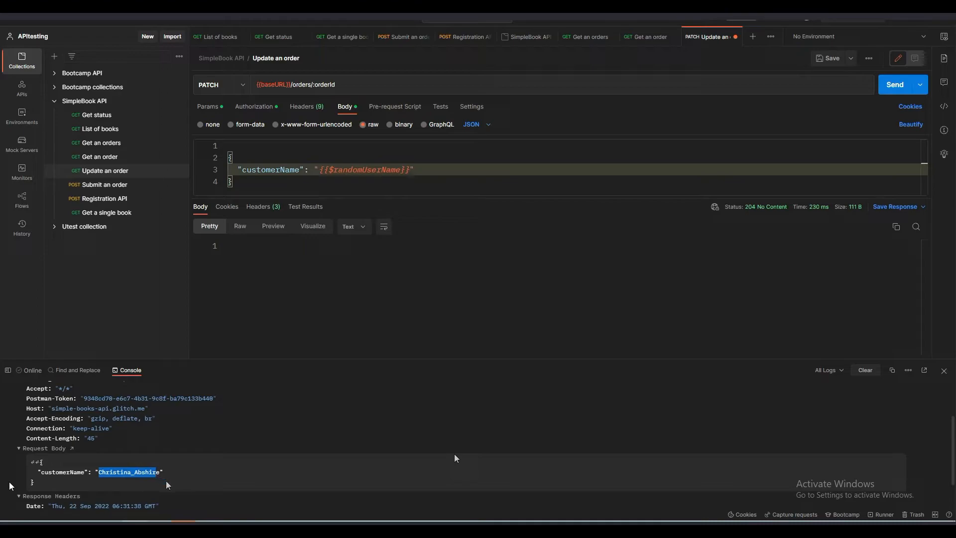
Switch to the browser documentation and look up the method, path and body requirements of the Delete an order endpoint
{"action": "key", "text": "alt+Tab"}
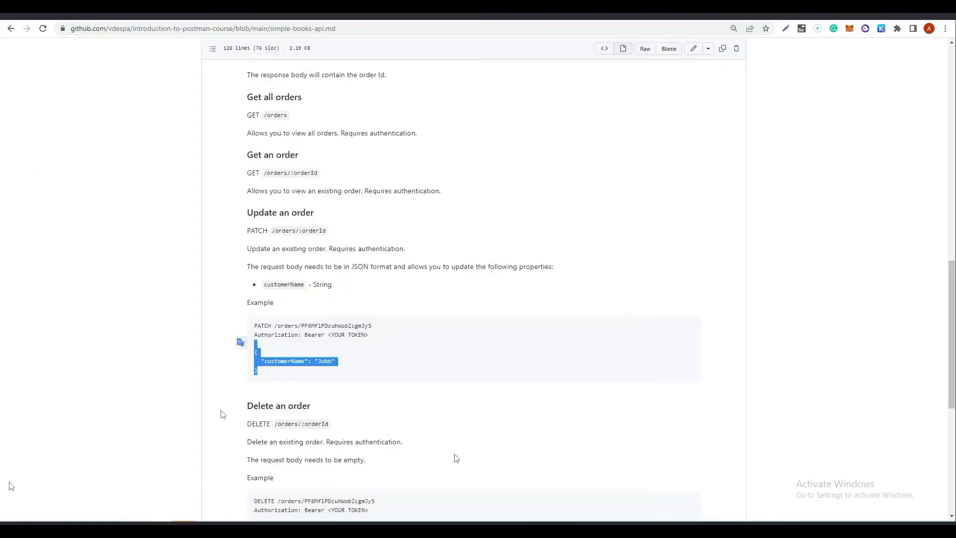
{"action": "left_click", "coordinate": [439, 403]}
{"action": "scroll", "coordinate": [433, 404], "scroll_direction": "down", "scroll_amount": 3}
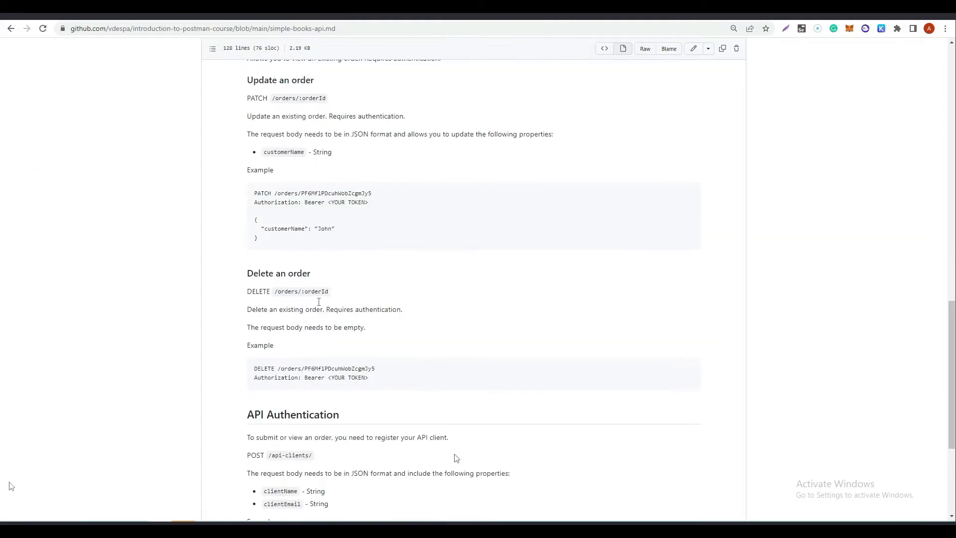
{"action": "left_click_drag", "start_coordinate": [343, 297], "coordinate": [273, 295]}
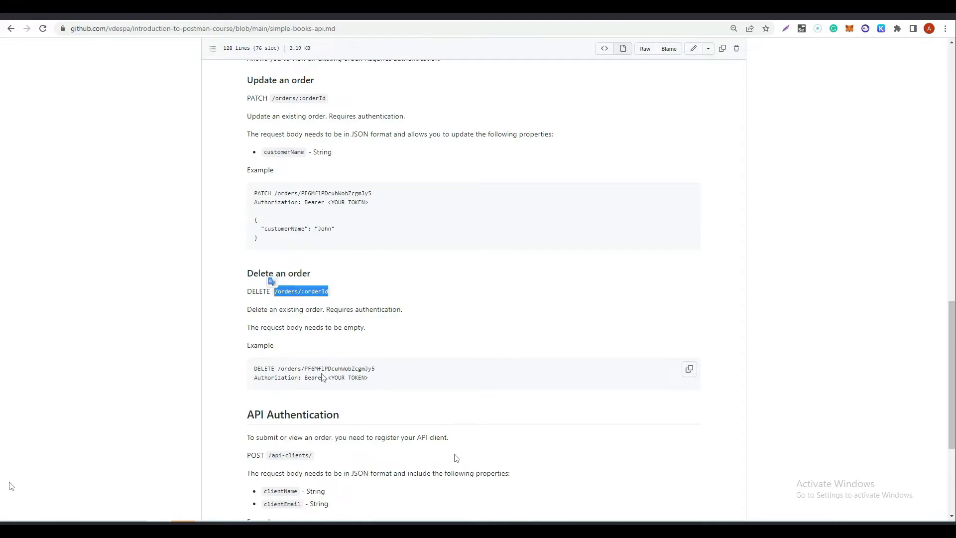
Switch back to Postman and save the Update an order request
{"action": "key", "text": "alt+Tab"}
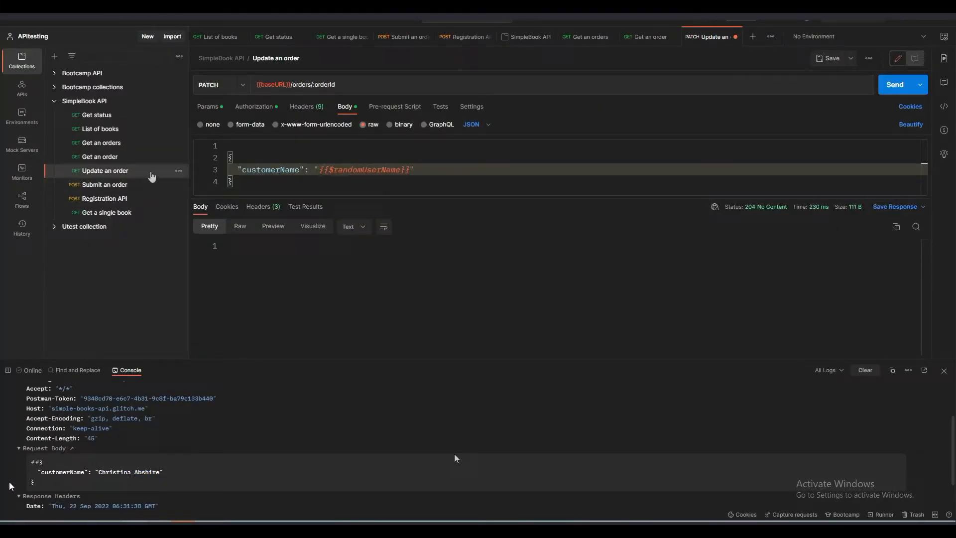
{"action": "left_click", "coordinate": [178, 171]}
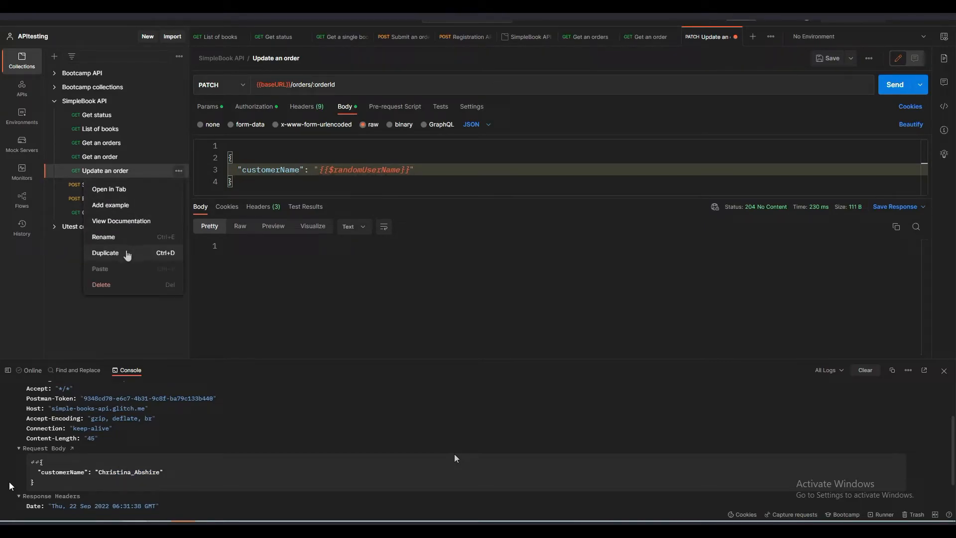
{"action": "left_click", "coordinate": [828, 58]}
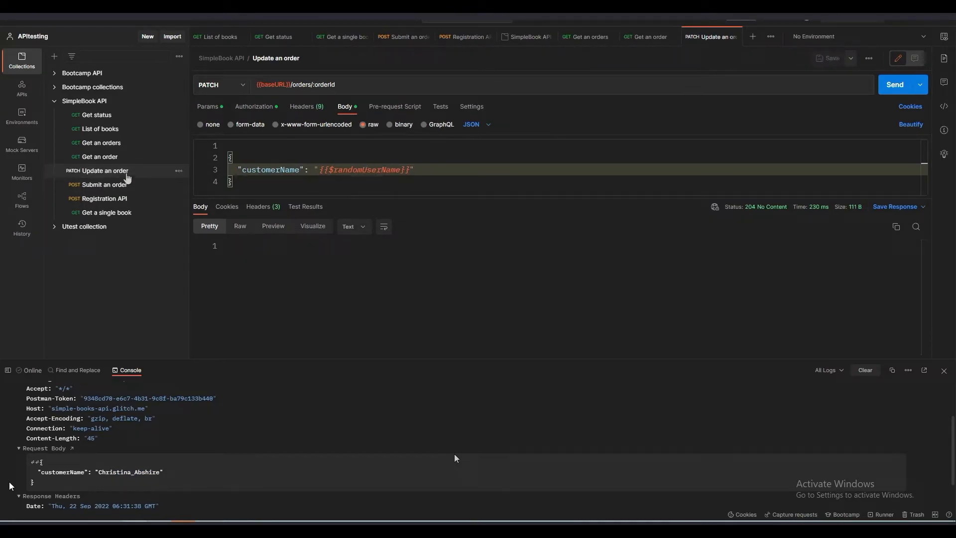
Duplicate the Update an order request and name the copy "Delete an order"
{"action": "left_click", "coordinate": [178, 171]}
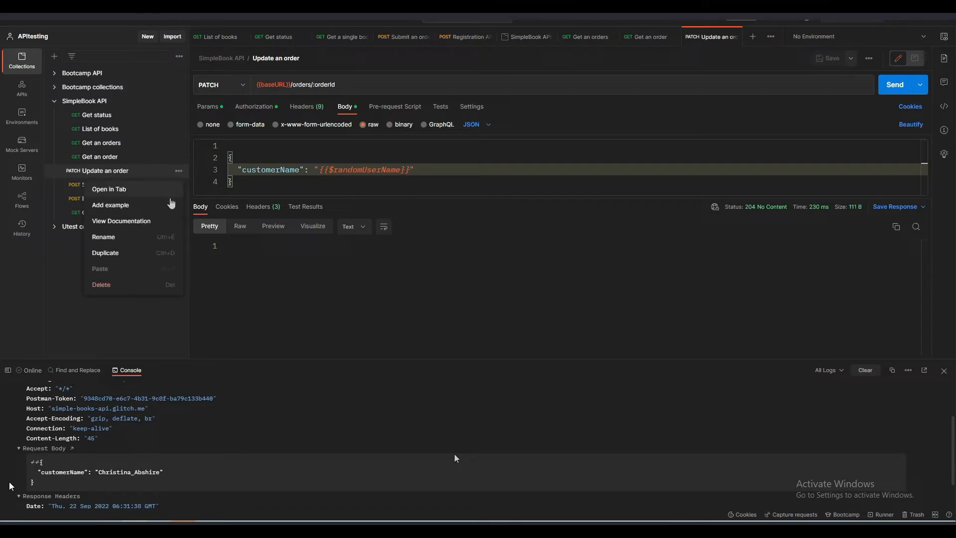
{"action": "left_click", "coordinate": [148, 254]}
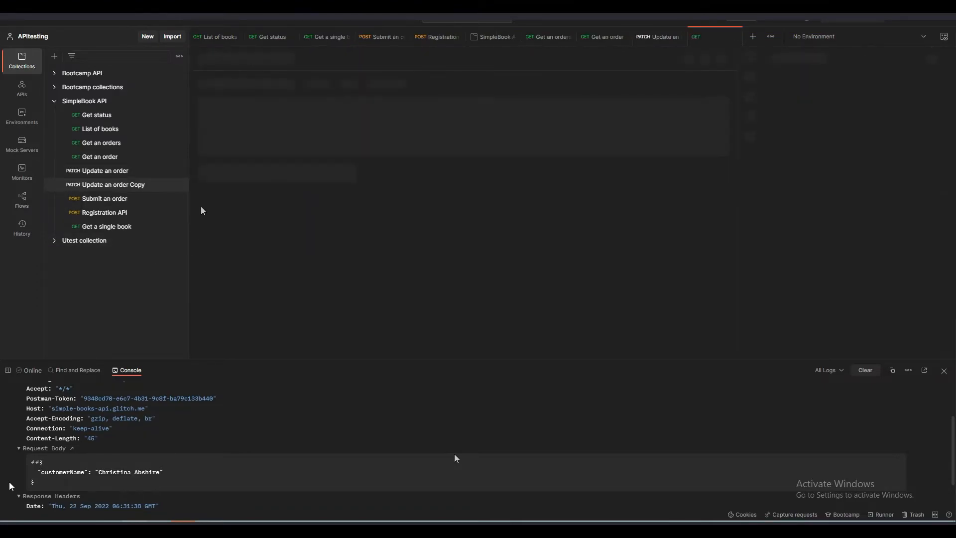
{"action": "left_click", "coordinate": [326, 59]}
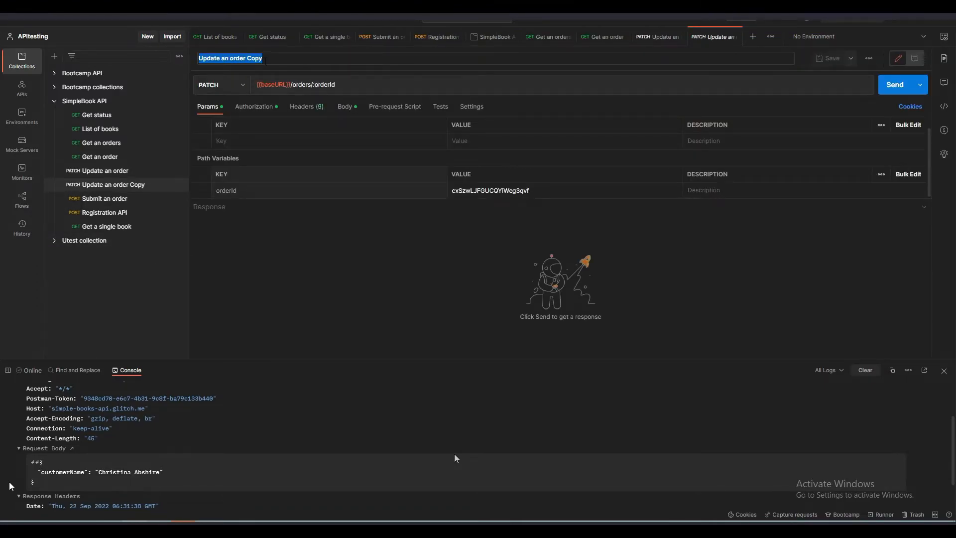
{"action": "type", "text": "De"}
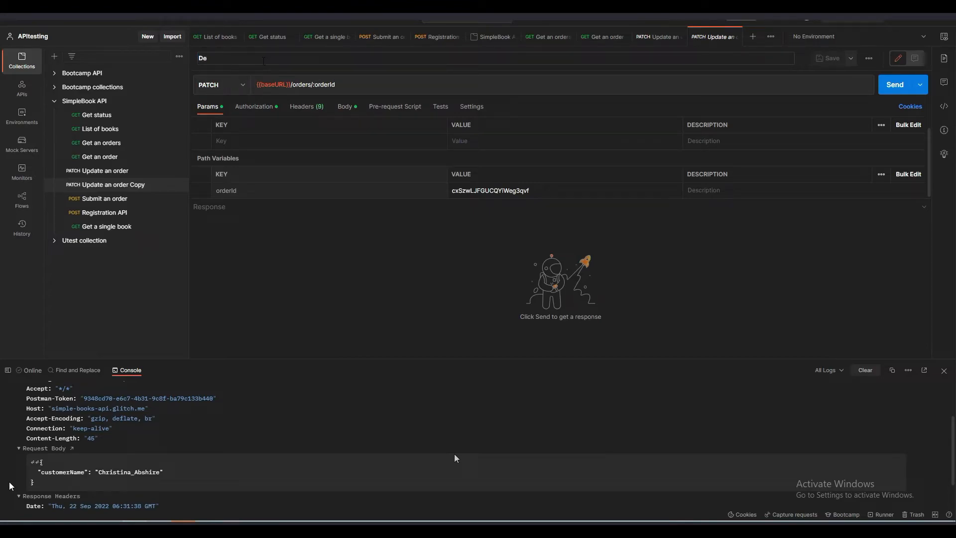
{"action": "type", "text": "lete an order"}
Set the Delete an order request's method to DELETE and clear its JSON body
{"action": "left_click", "coordinate": [235, 85]}
{"action": "left_click", "coordinate": [217, 170]}
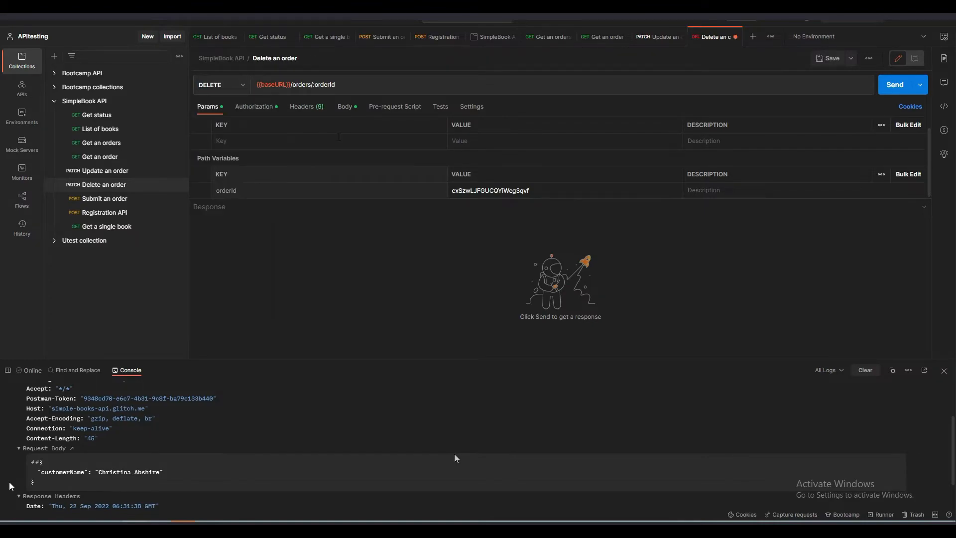
{"action": "left_click", "coordinate": [345, 107]}
{"action": "left_click_drag", "start_coordinate": [254, 187], "coordinate": [201, 149]}
{"action": "key", "text": "BackSpace"}
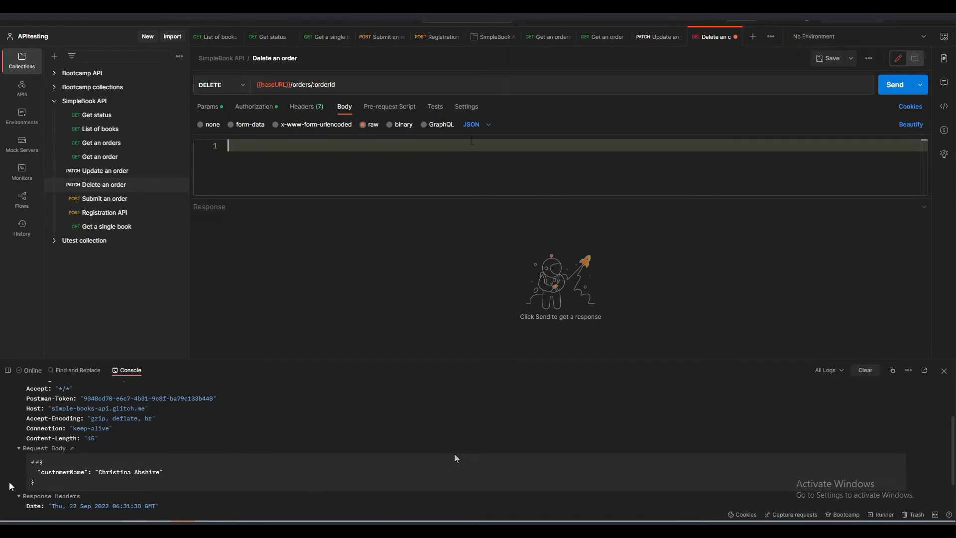
Check the Delete an order request's authorization and orderId path variable, and send the request
{"action": "left_click", "coordinate": [256, 108]}
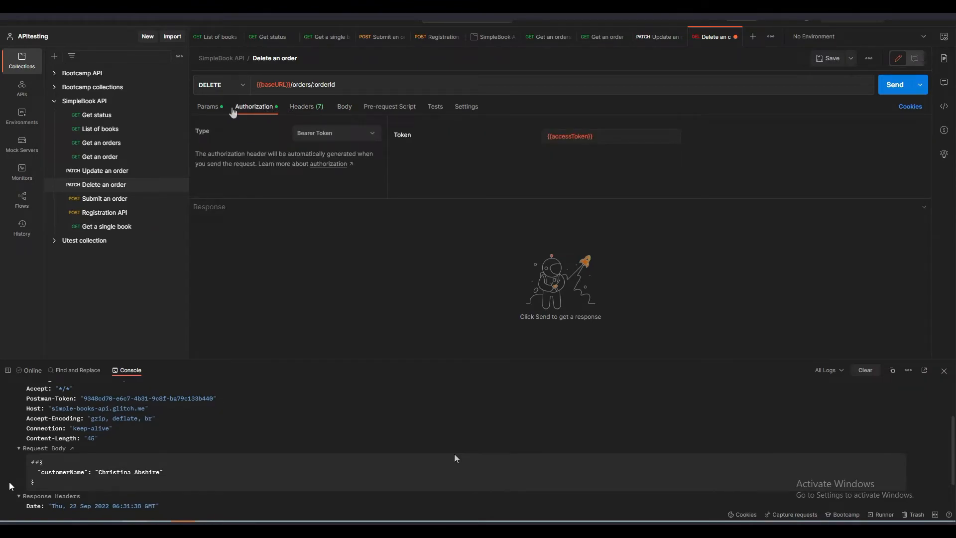
{"action": "left_click", "coordinate": [216, 109]}
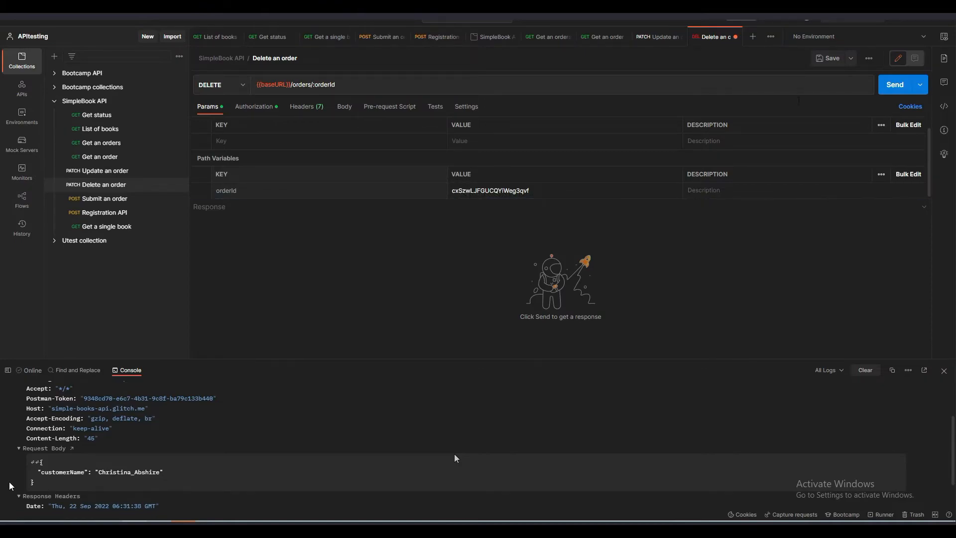
{"action": "left_click", "coordinate": [890, 86]}
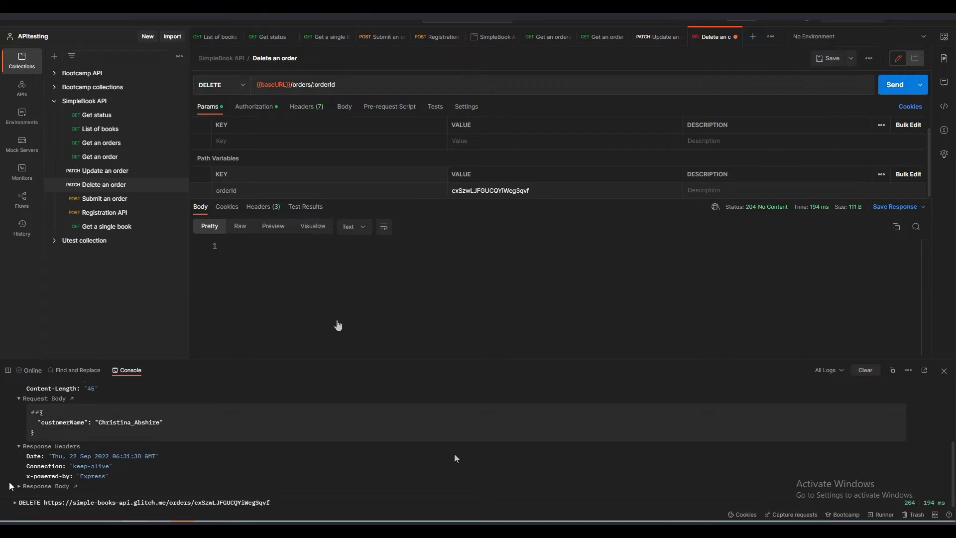
Hide the console, resend the Get an order request for the deleted order's ID and inspect the response
{"action": "left_click", "coordinate": [945, 371]}
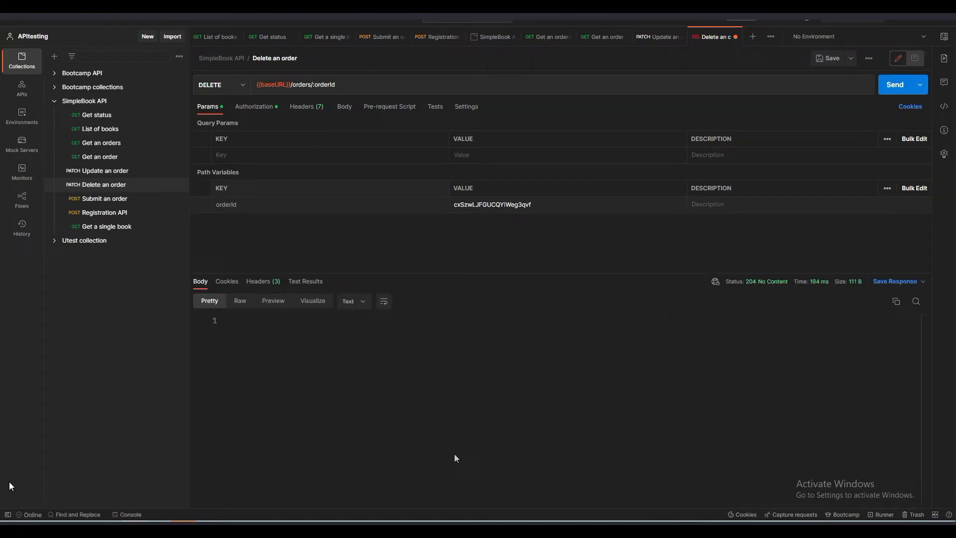
{"action": "mouse_move", "coordinate": [779, 286]}
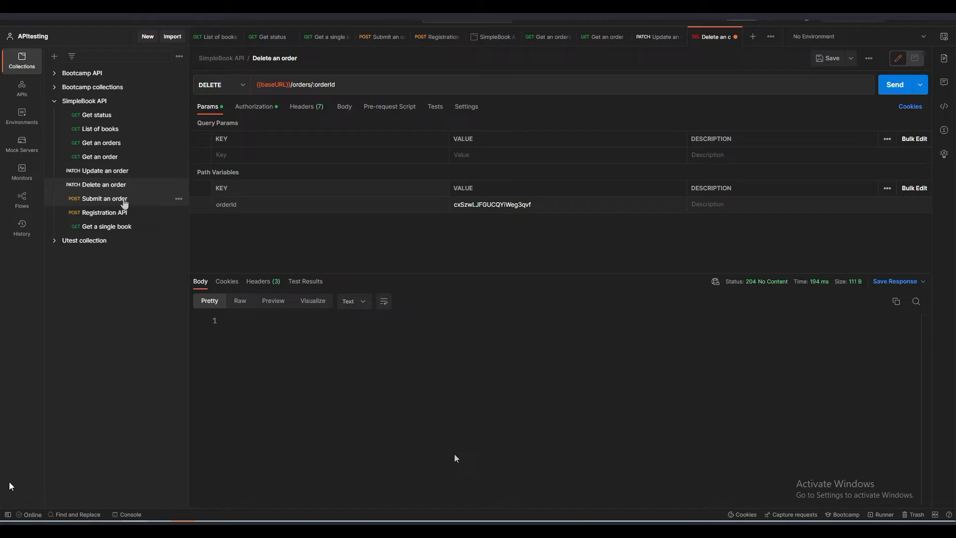
{"action": "left_click", "coordinate": [117, 158]}
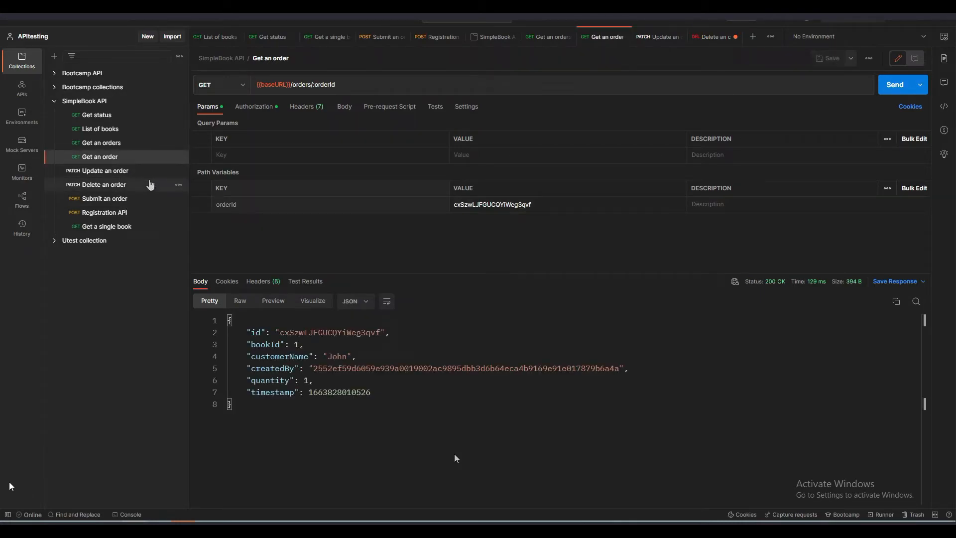
{"action": "left_click", "coordinate": [895, 87]}
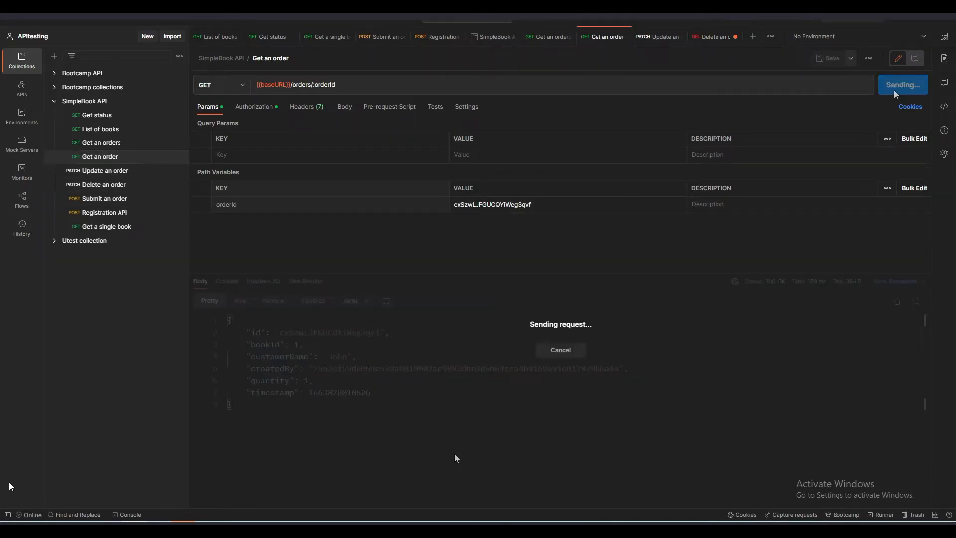
{"action": "left_click_drag", "start_coordinate": [481, 332], "coordinate": [295, 332]}
{"action": "left_click", "coordinate": [307, 387]}
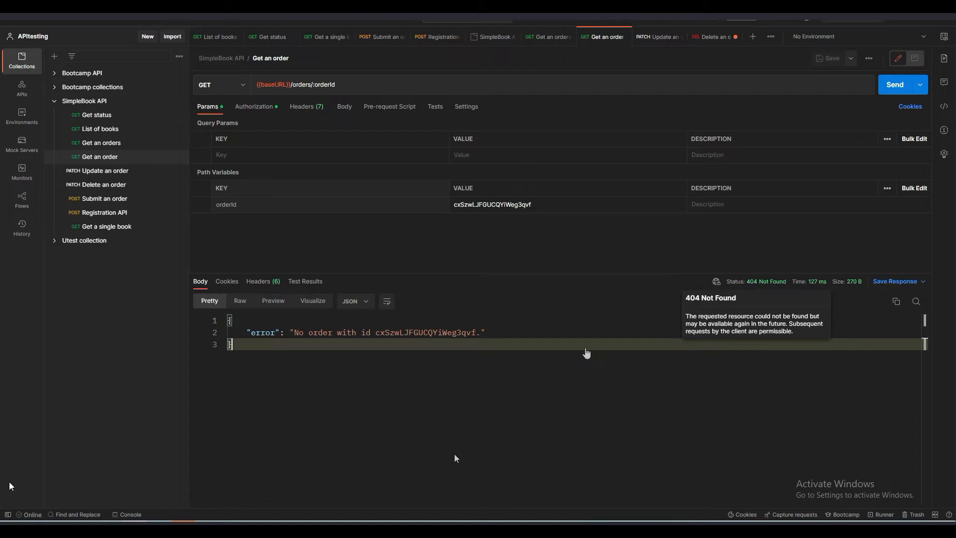
Check the rest of the API documentation in the browser, switch back to Postman and save the Delete an order request
{"action": "key", "text": "alt+Tab"}
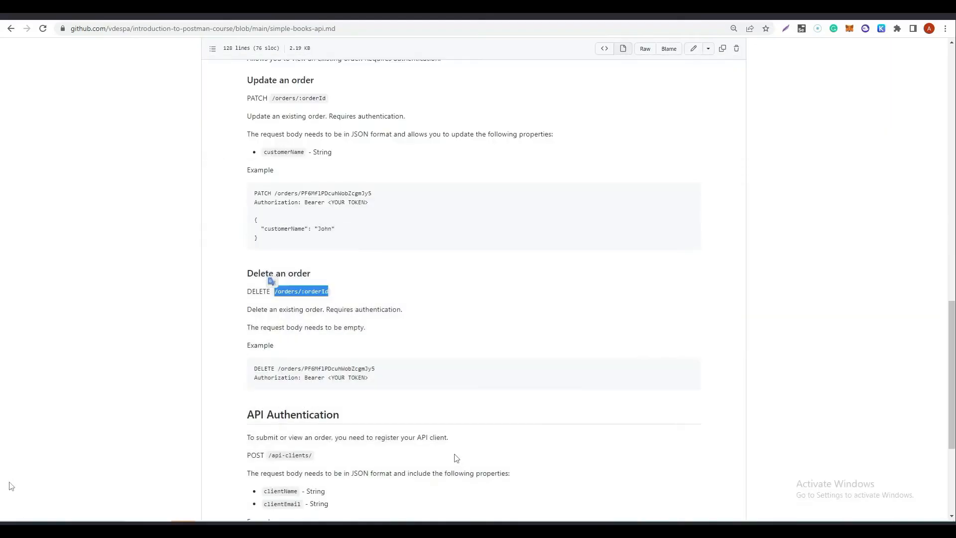
{"action": "scroll", "coordinate": [331, 369], "scroll_direction": "down", "scroll_amount": 3}
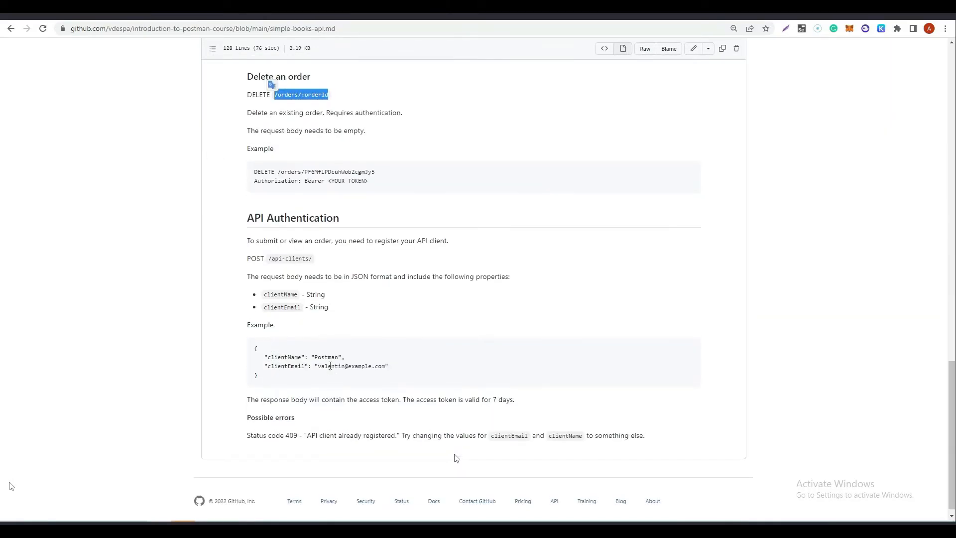
{"action": "scroll", "coordinate": [456, 458], "scroll_direction": "up", "scroll_amount": 2}
{"action": "key", "text": "alt+Tab"}
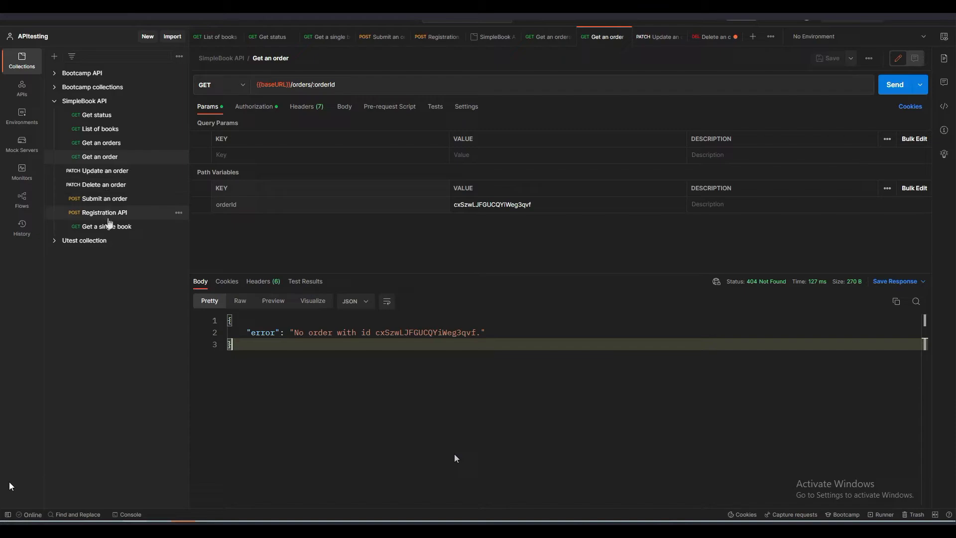
{"action": "left_click", "coordinate": [125, 186]}
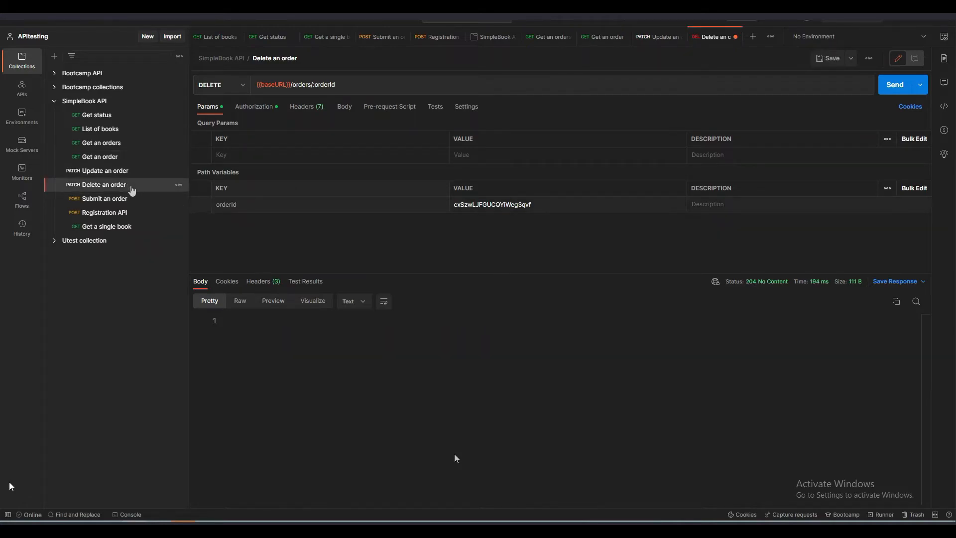
{"action": "left_click", "coordinate": [829, 58]}
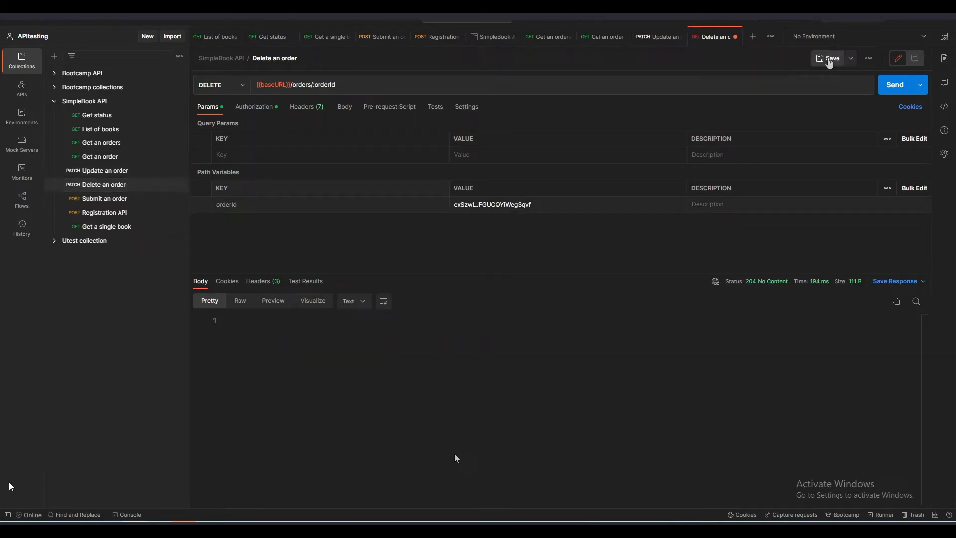
View the Submit an order request and the collection Runner, and reopen the SimpleBook API collection
{"action": "left_click", "coordinate": [137, 201]}
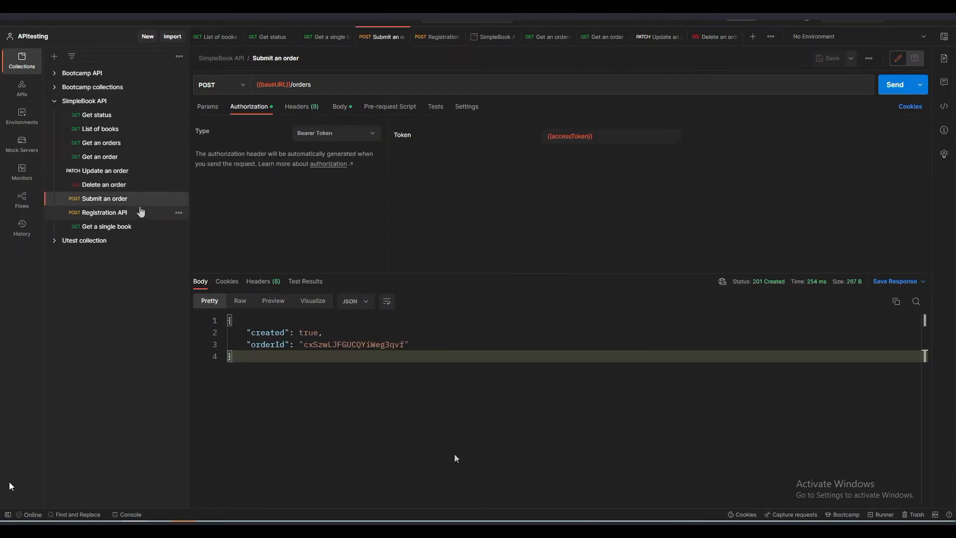
{"action": "left_click", "coordinate": [55, 102]}
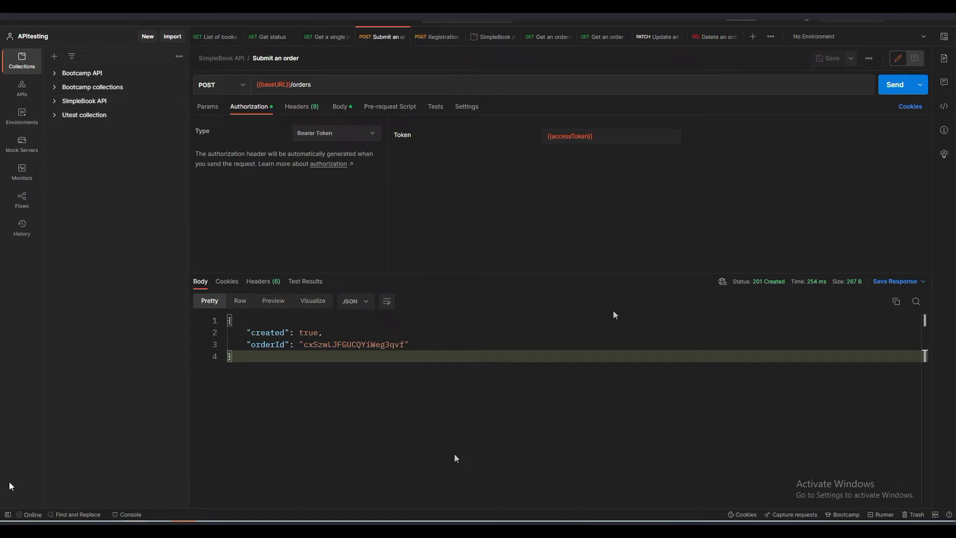
{"action": "left_click", "coordinate": [883, 514]}
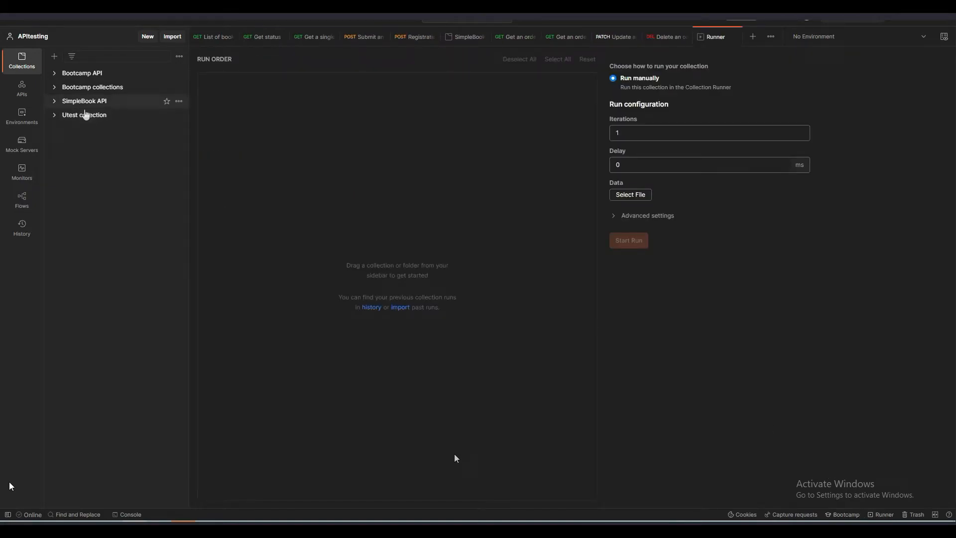
{"action": "mouse_move", "coordinate": [94, 105]}
{"action": "left_mouse_down"}
{"action": "mouse_move", "coordinate": [107, 104]}
{"action": "mouse_move", "coordinate": [80, 102]}
{"action": "left_mouse_up"}
{"action": "left_click", "coordinate": [65, 107]}
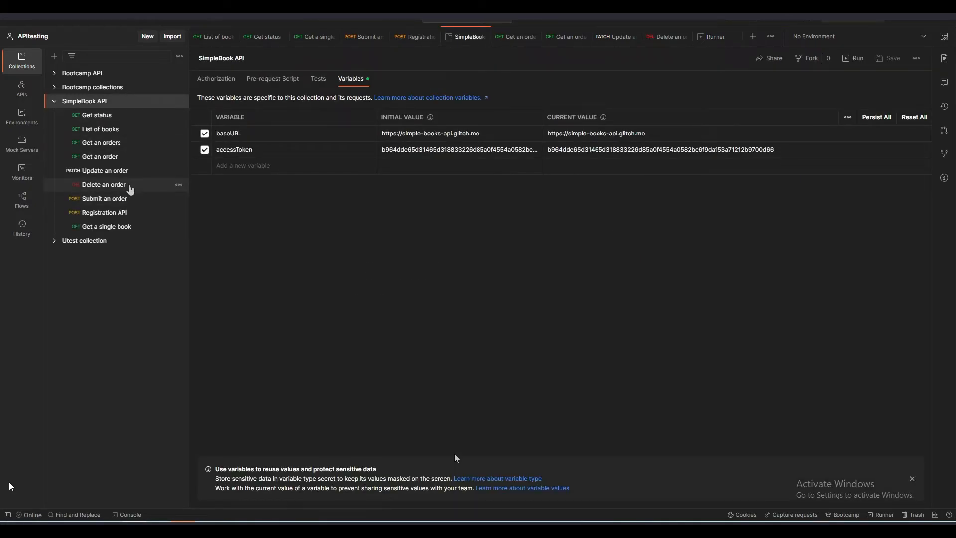
Add the "Status code: Code is 200" test snippet to the Get status request
{"action": "left_click", "coordinate": [105, 116]}
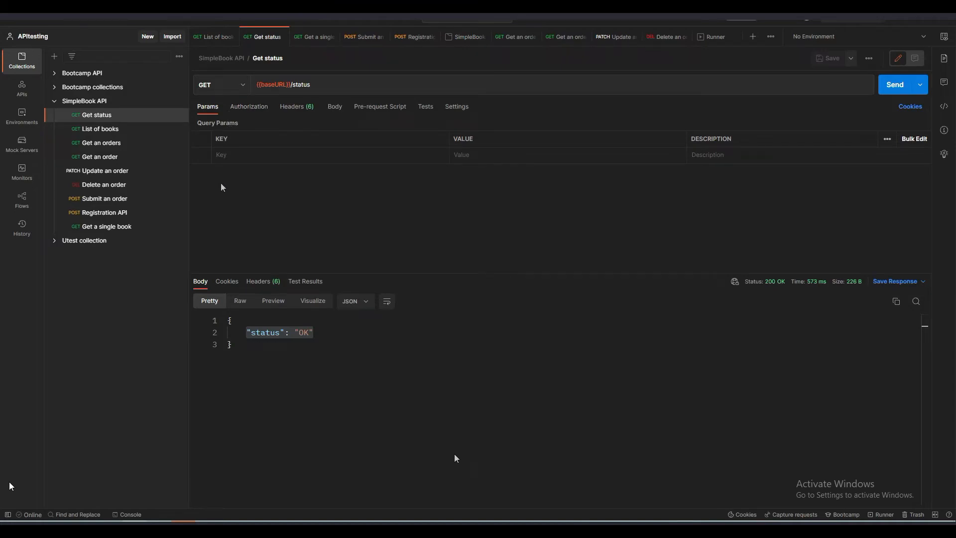
{"action": "left_click", "coordinate": [427, 108]}
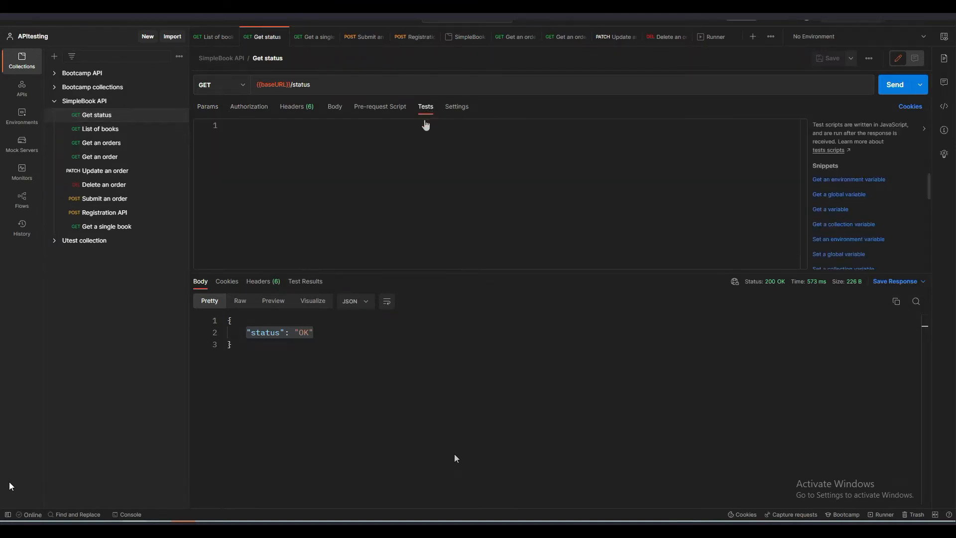
{"action": "scroll", "coordinate": [929, 187], "scroll_direction": "down", "scroll_amount": 1}
{"action": "scroll", "coordinate": [929, 187], "scroll_direction": "down", "scroll_amount": 2}
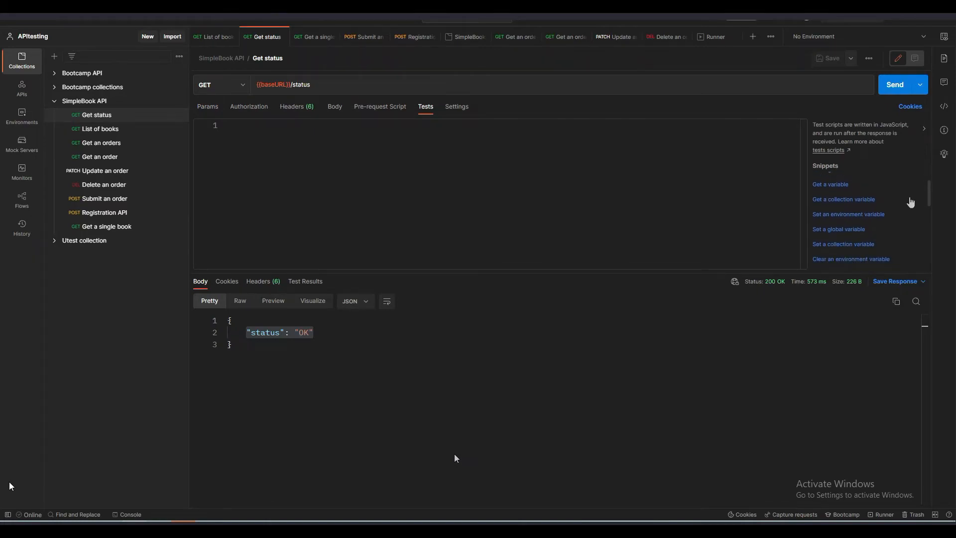
{"action": "scroll", "coordinate": [908, 204], "scroll_direction": "down", "scroll_amount": 3}
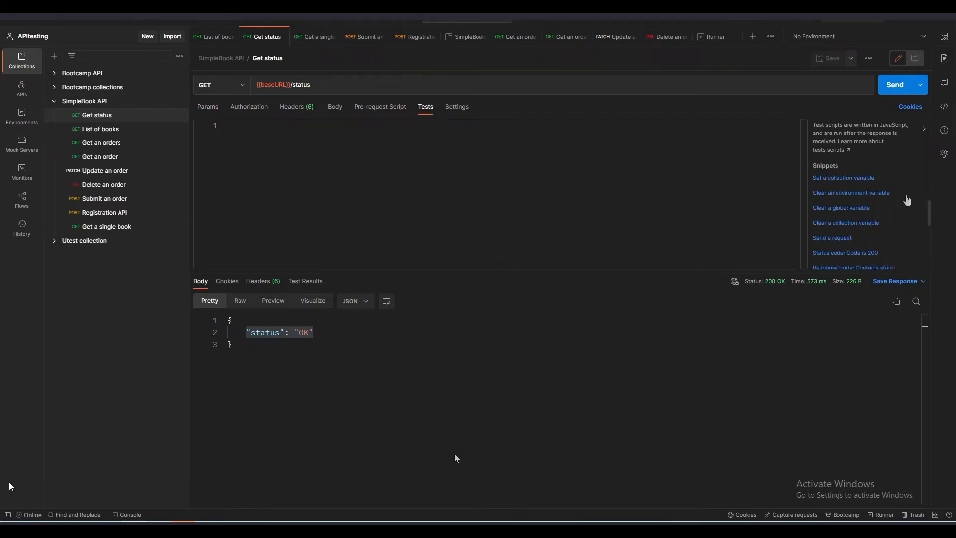
{"action": "left_click", "coordinate": [850, 254]}
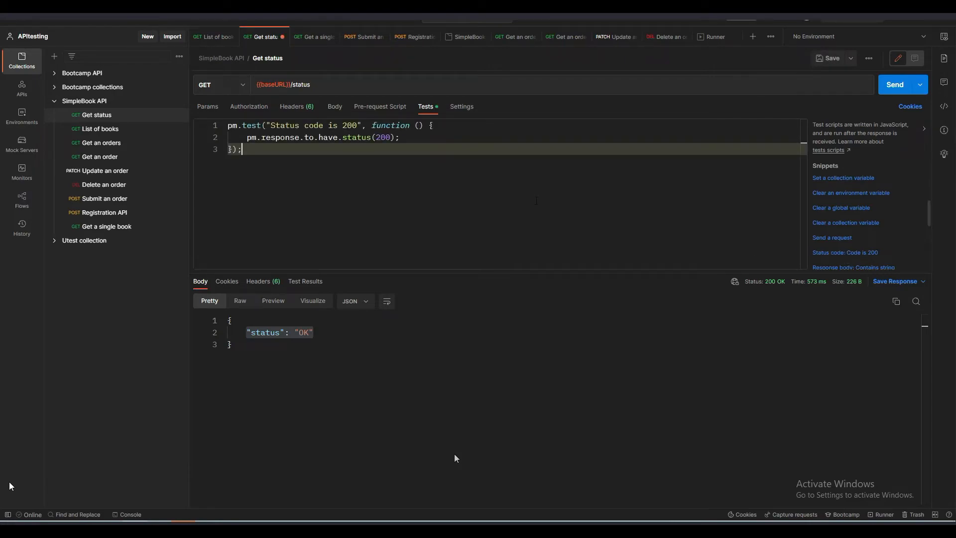
Send the Get status request and view its test results
{"action": "key", "text": "ctrl+Return"}
{"action": "left_click_drag", "start_coordinate": [391, 138], "coordinate": [382, 139]}
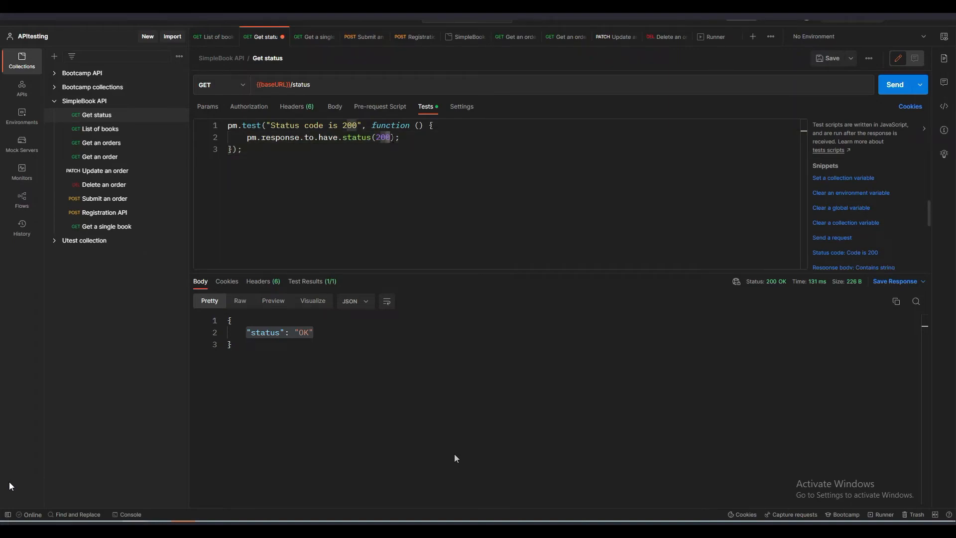
{"action": "left_click", "coordinate": [326, 283]}
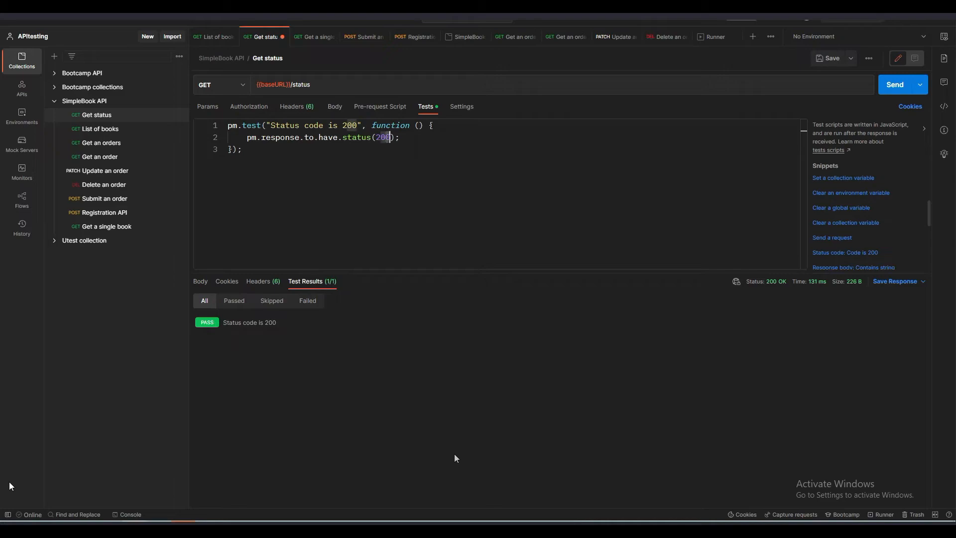
Change the expected status code and the test name to 204, resend Get status and read the test result
{"action": "key", "text": "shift+Left"}
{"action": "key", "text": "BackSpace"}
{"action": "type", "text": "204"}
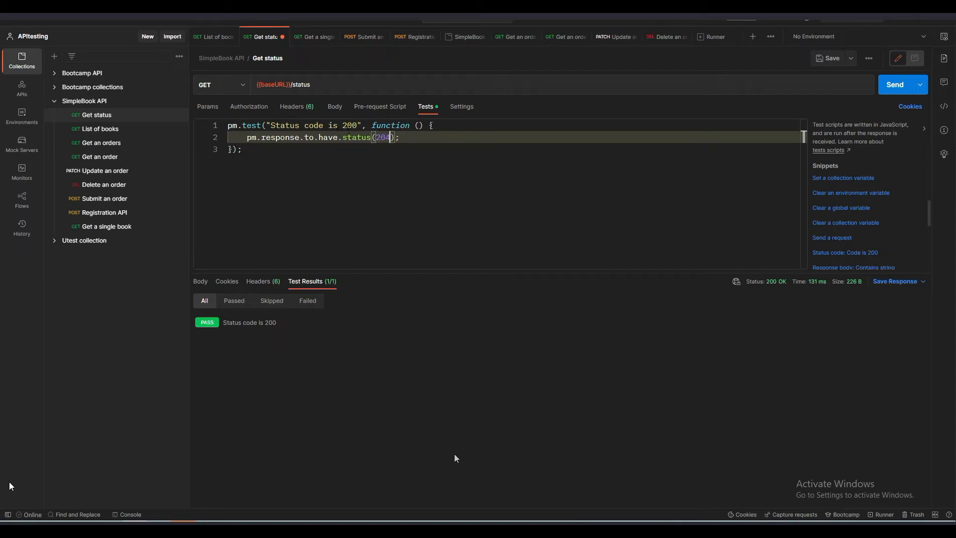
{"action": "left_click_drag", "start_coordinate": [357, 126], "coordinate": [352, 125]}
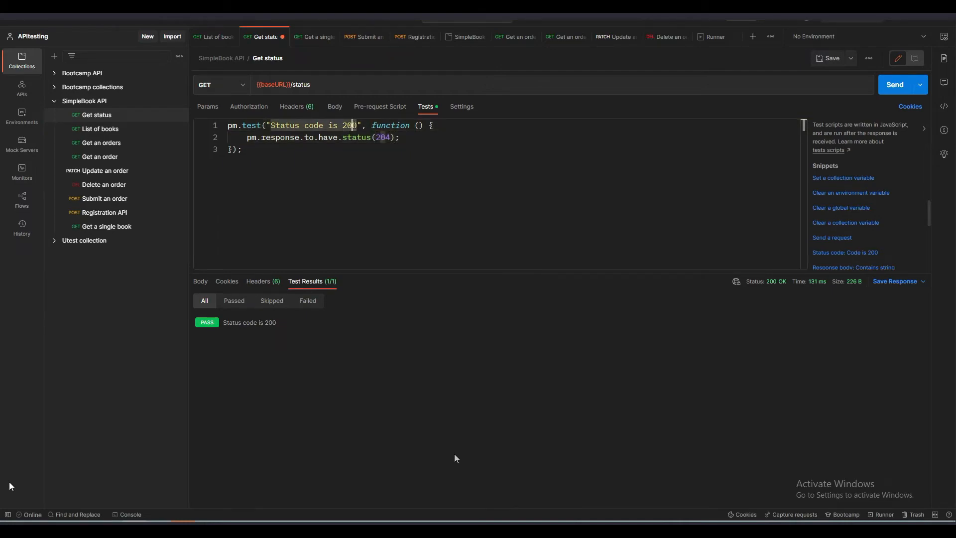
{"action": "type", "text": "4"}
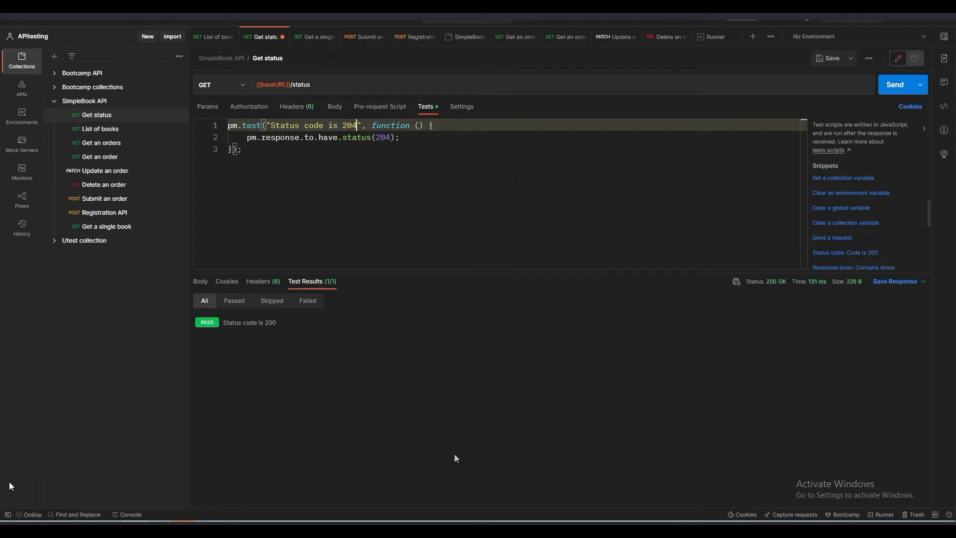
{"action": "left_click", "coordinate": [885, 88]}
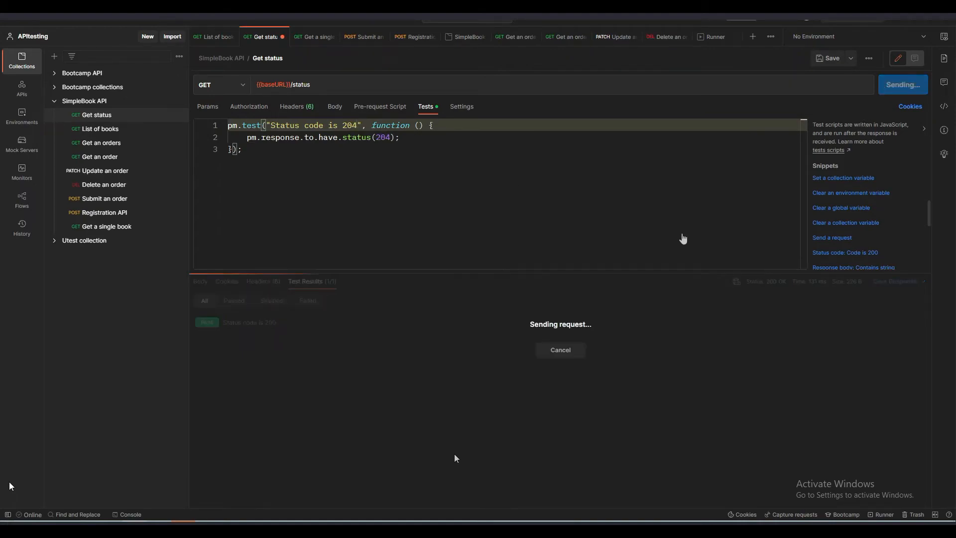
{"action": "left_click_drag", "start_coordinate": [265, 323], "coordinate": [377, 323]}
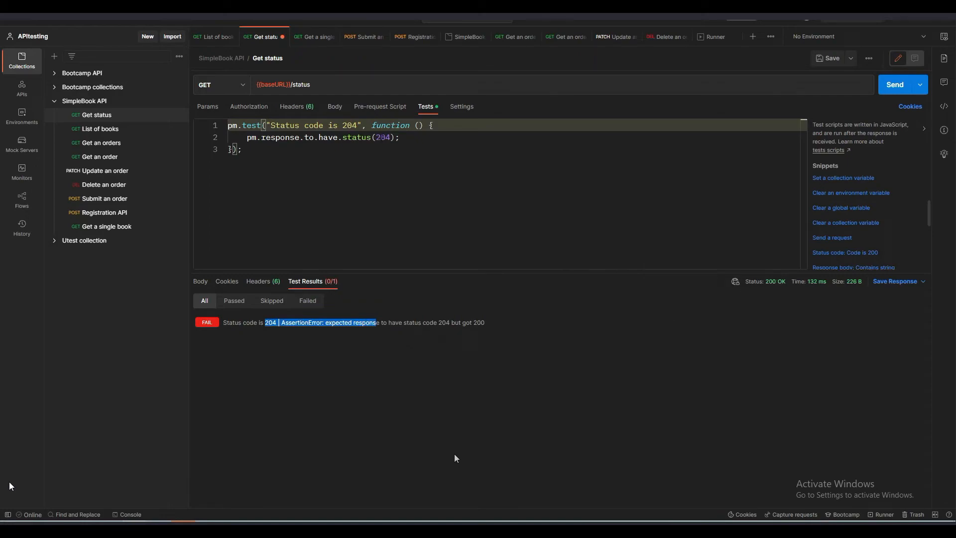
Set the expected status code and the test name in the Get status test back to 200
{"action": "left_click_drag", "start_coordinate": [391, 138], "coordinate": [386, 138]}
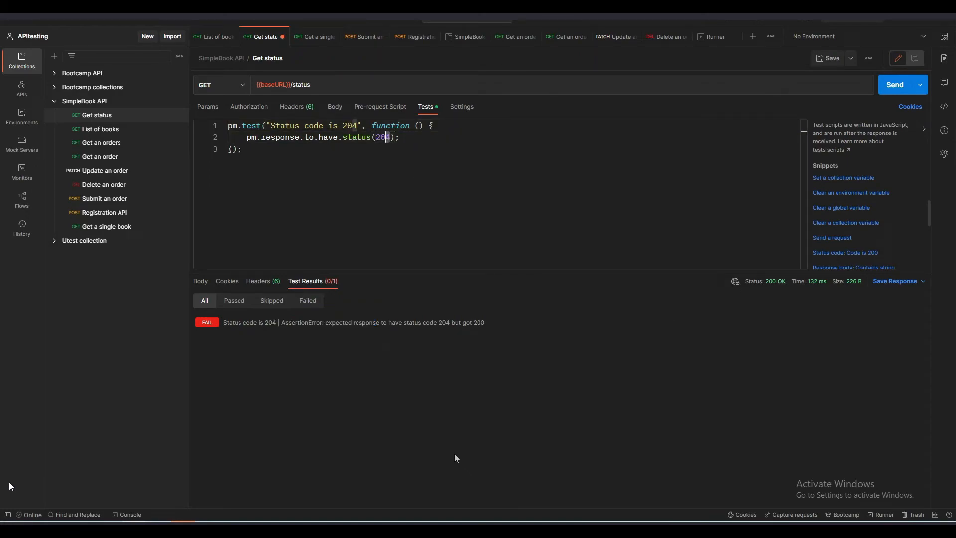
{"action": "type", "text": "0"}
{"action": "left_click_drag", "start_coordinate": [361, 125], "coordinate": [357, 125]}
{"action": "type", "text": "0"}
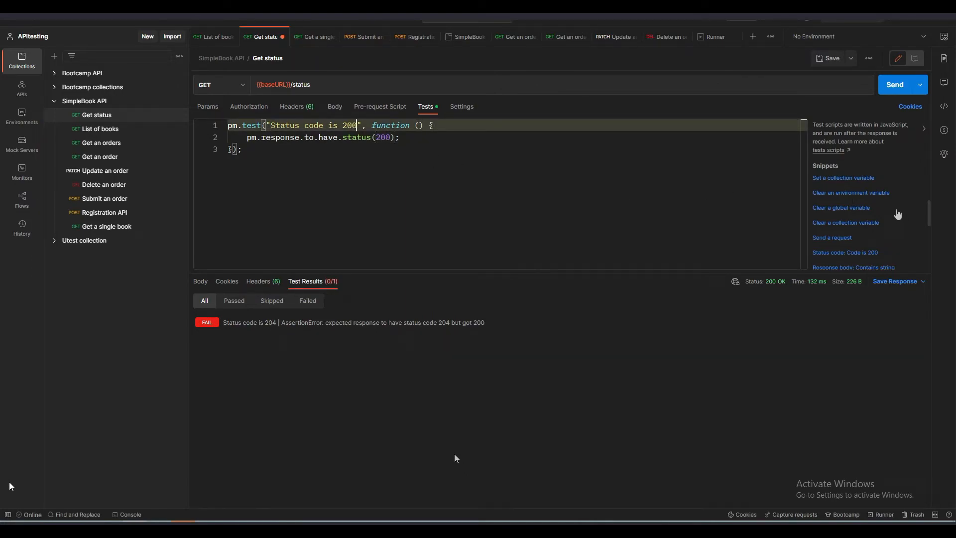
Rewrite the status code test's callback as an arrow function, "() =>", and resend Get status to check the test result
{"action": "scroll", "coordinate": [892, 212], "scroll_direction": "down", "scroll_amount": 2}
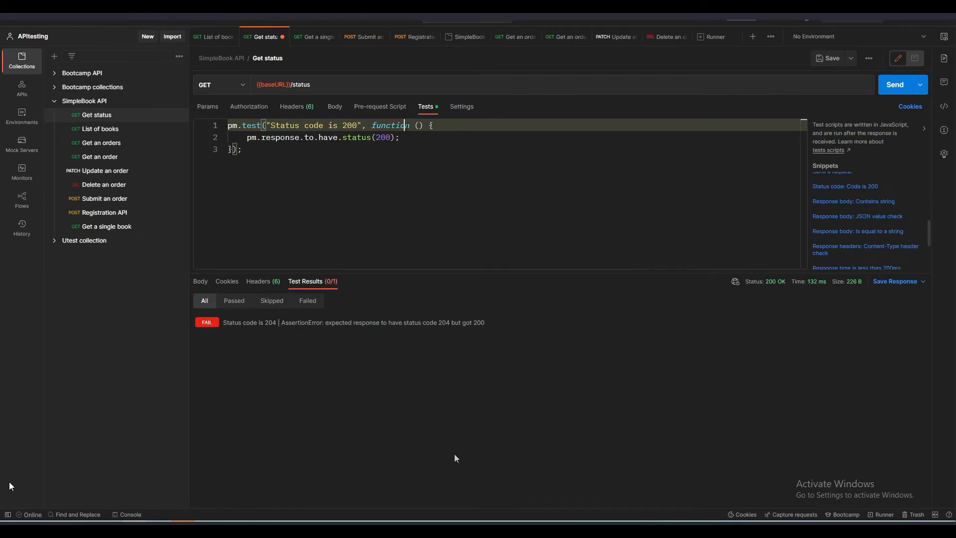
{"action": "key", "text": "BackSpace"}
{"action": "key", "text": "BackSpace"}
{"action": "key", "text": "BackSpace"}
{"action": "key", "text": "BackSpace"}
{"action": "key", "text": "BackSpace"}
{"action": "key", "text": "BackSpace"}
{"action": "key", "text": "BackSpace"}
{"action": "key", "text": "BackSpace"}
{"action": "key", "text": "BackSpace"}
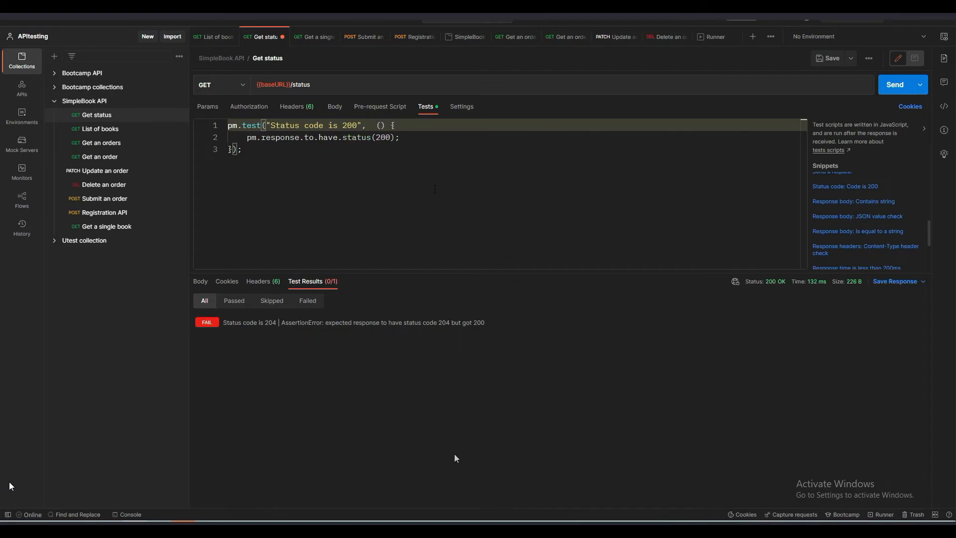
{"action": "key", "text": "Right"}
{"action": "key", "text": "Right"}
{"action": "key", "text": "Right"}
{"action": "type", "text": "=>"}
{"action": "left_click", "coordinate": [439, 218]}
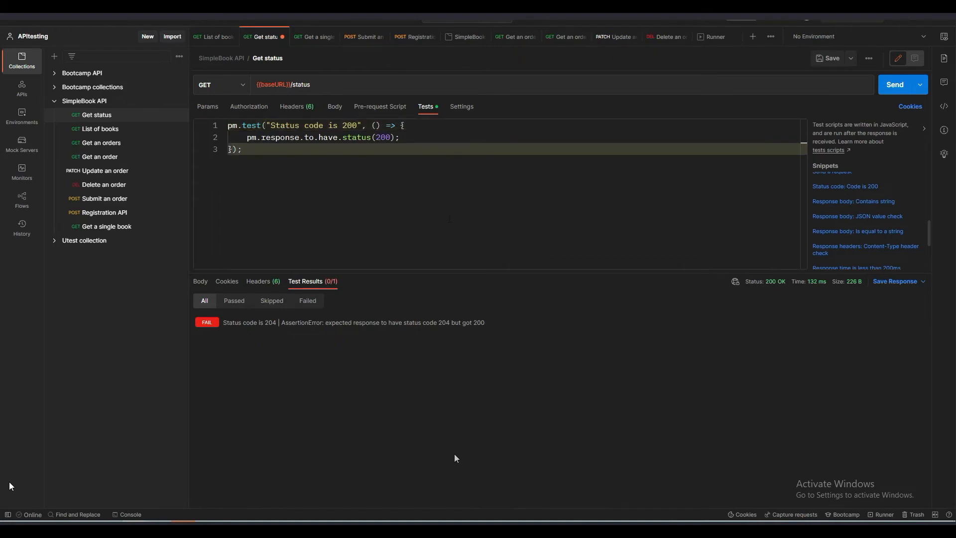
{"action": "left_click", "coordinate": [887, 87]}
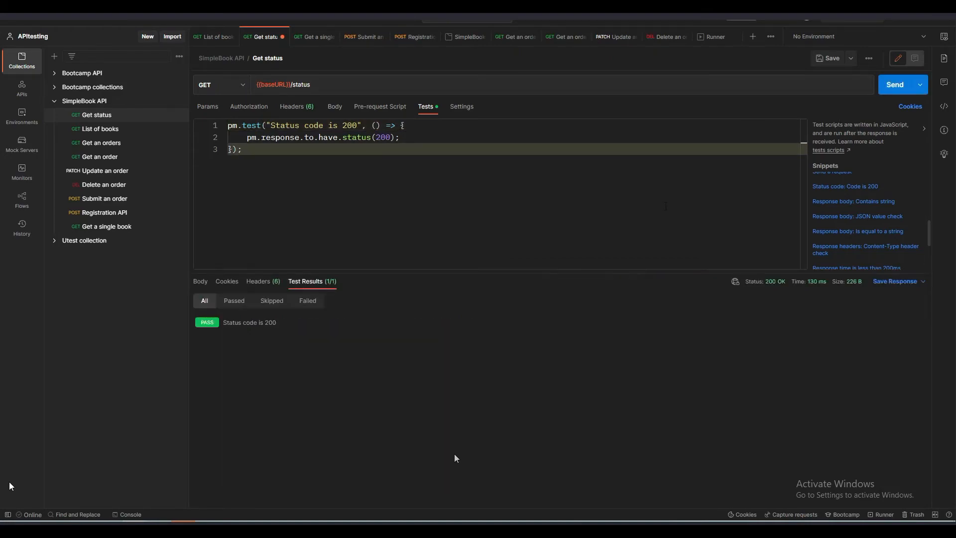
{"action": "left_click_drag", "start_coordinate": [242, 322], "coordinate": [390, 325]}
Add the "Response time is less than 200ms" test snippet to Get status and send the request
{"action": "scroll", "coordinate": [929, 240], "scroll_direction": "down", "scroll_amount": 1}
{"action": "left_click_drag", "start_coordinate": [928, 241], "coordinate": [924, 250]}
{"action": "left_click", "coordinate": [877, 234]}
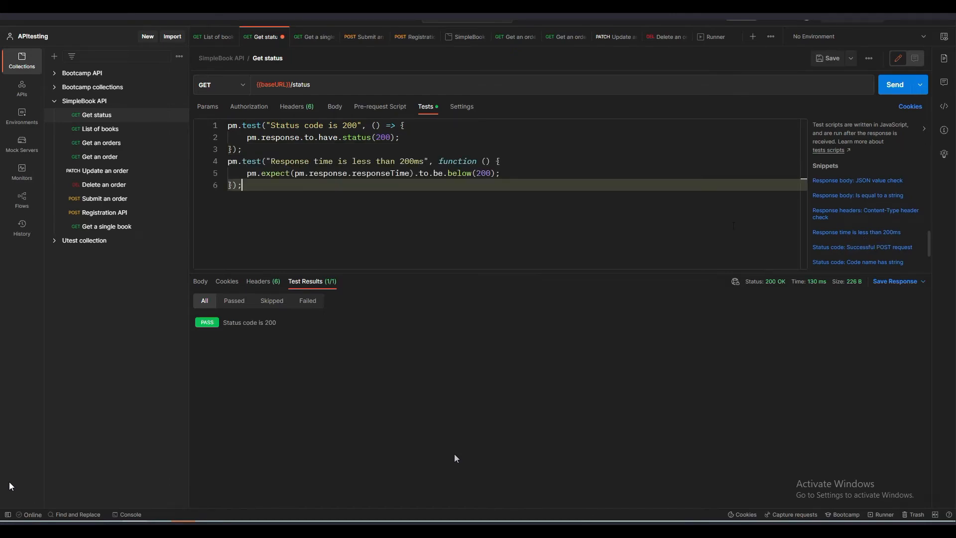
{"action": "left_click", "coordinate": [894, 87]}
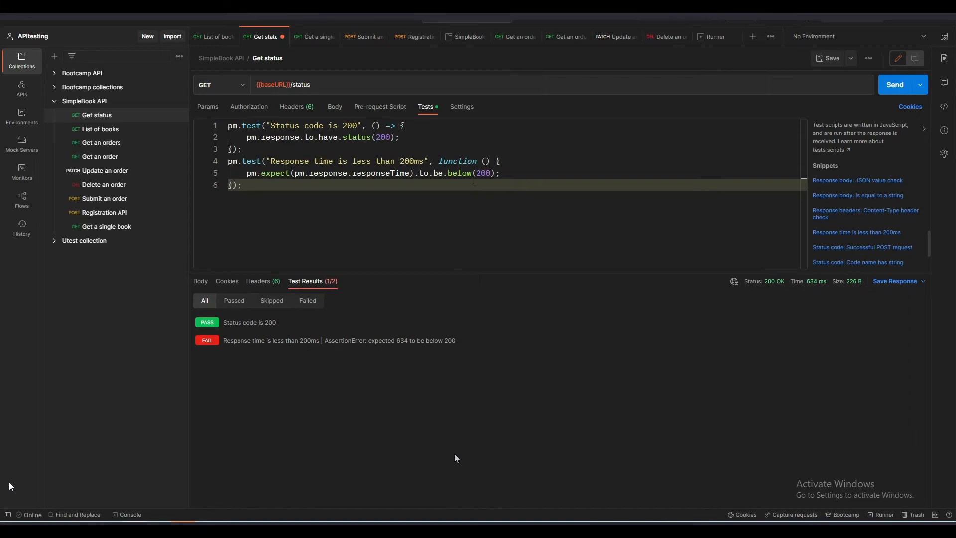
Raise the response time limit in the Get status test and its name to 400 ms, and resend the request
{"action": "left_click_drag", "start_coordinate": [481, 173], "coordinate": [491, 173]}
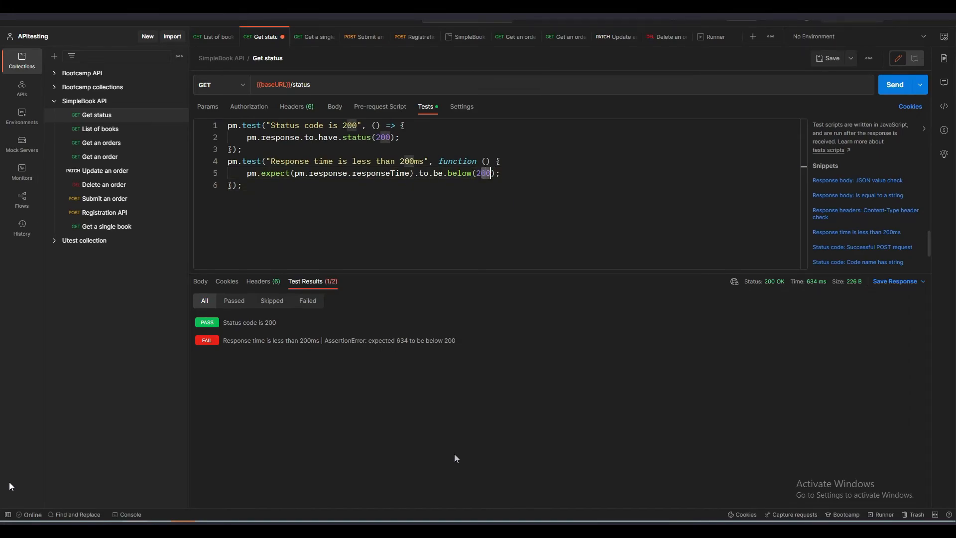
{"action": "key", "text": "BackSpace"}
{"action": "key", "text": "BackSpace"}
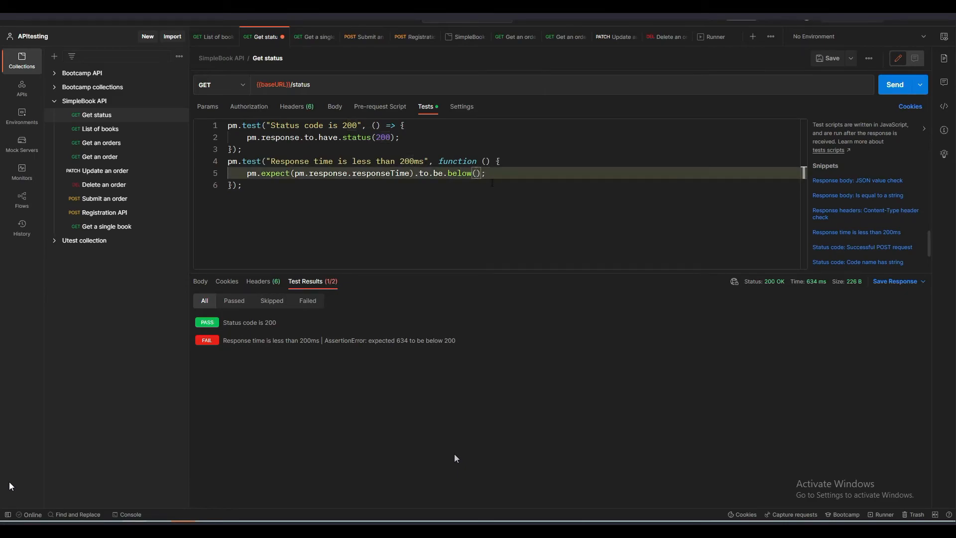
{"action": "type", "text": "400"}
{"action": "left_click_drag", "start_coordinate": [400, 161], "coordinate": [414, 161]}
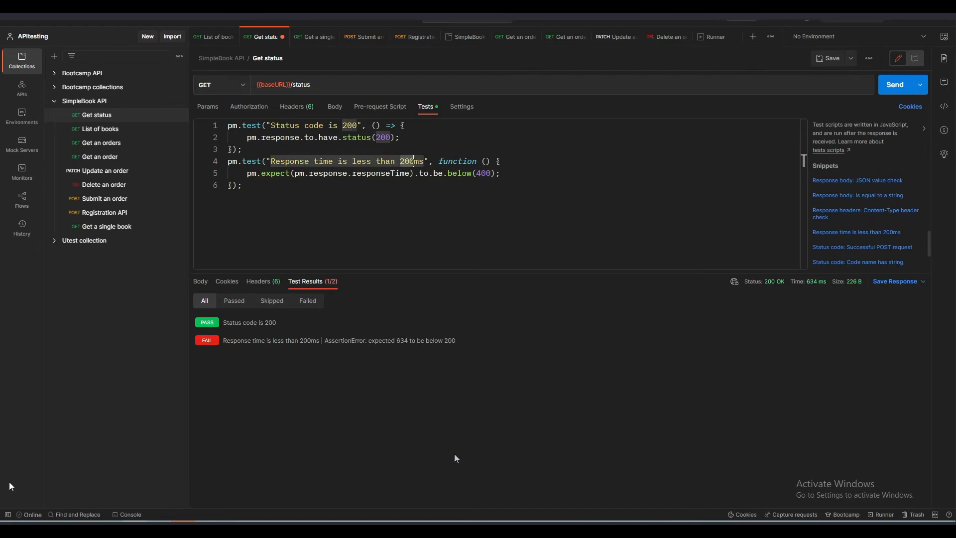
{"action": "type", "text": "00"}
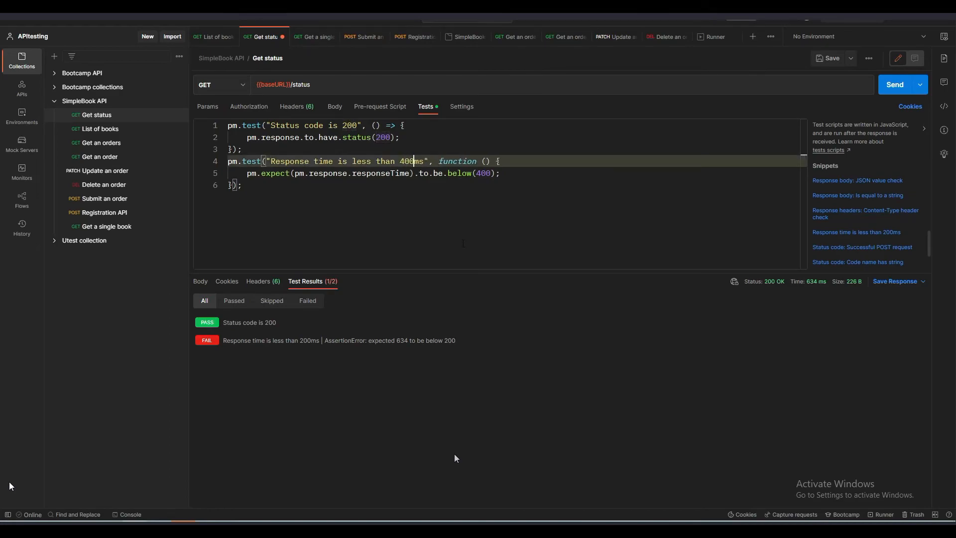
{"action": "left_click", "coordinate": [895, 86]}
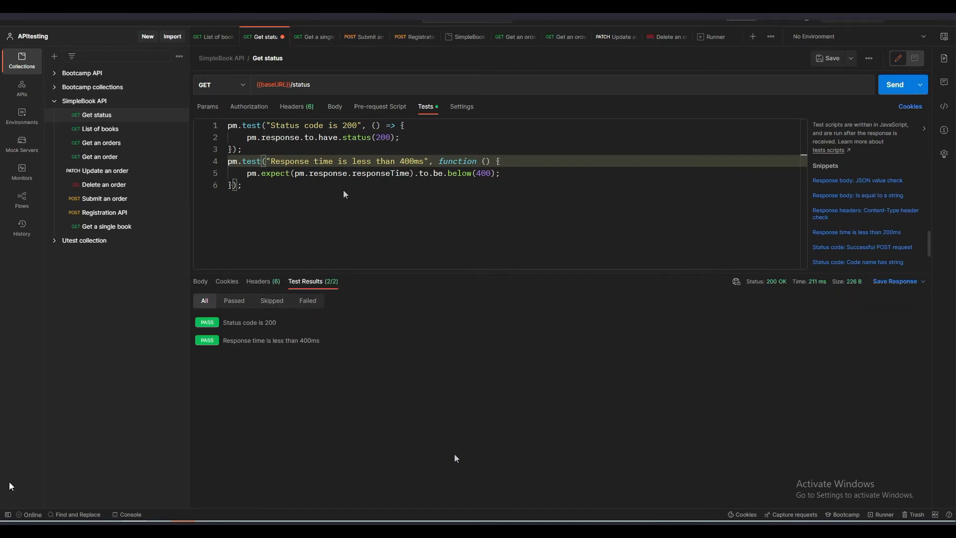
Add the "Status code: Code name has string" test snippet expecting "OK" to Get status and resend the request
{"action": "left_click", "coordinate": [273, 190]}
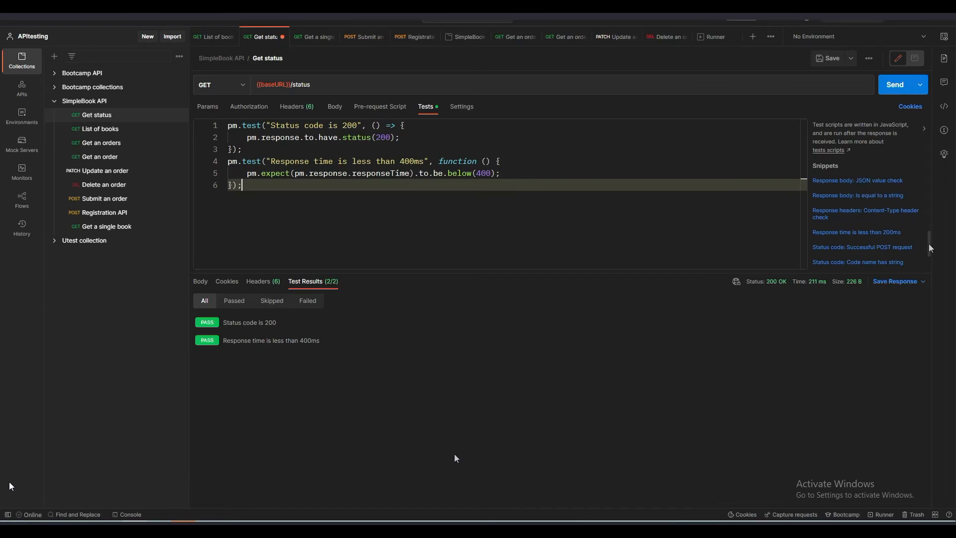
{"action": "left_click", "coordinate": [880, 262]}
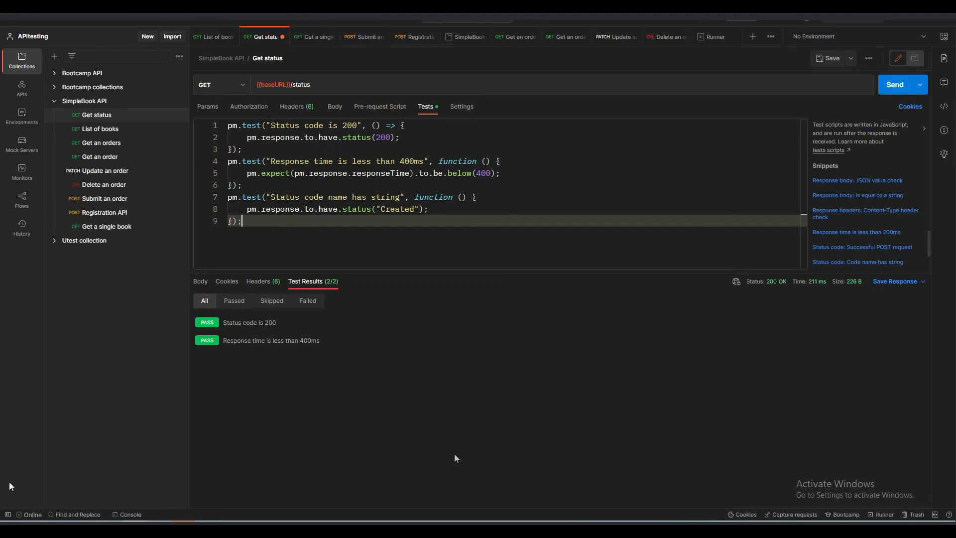
{"action": "left_click_drag", "start_coordinate": [381, 209], "coordinate": [413, 209]}
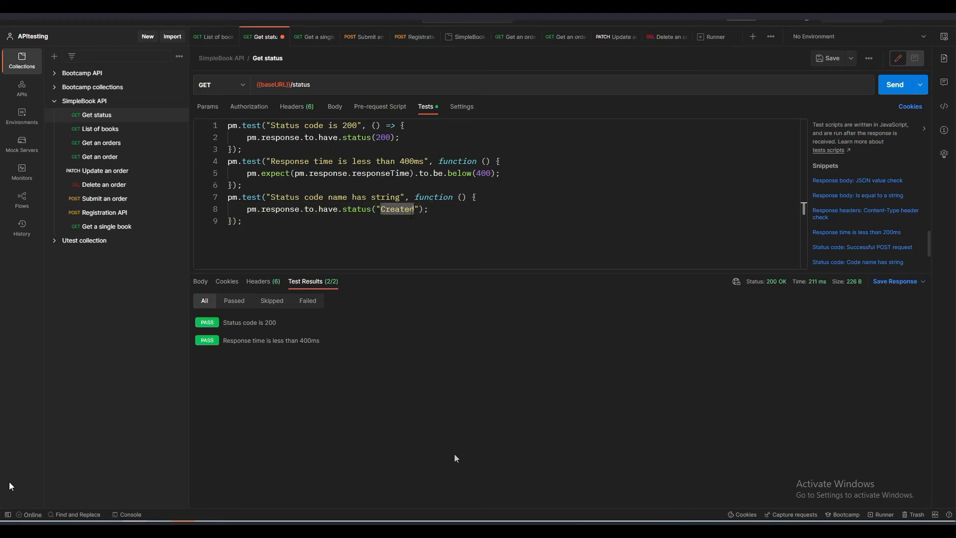
{"action": "type", "text": "ok"}
{"action": "key", "text": "BackSpace"}
{"action": "key", "text": "BackSpace"}
{"action": "type", "text": "OK"}
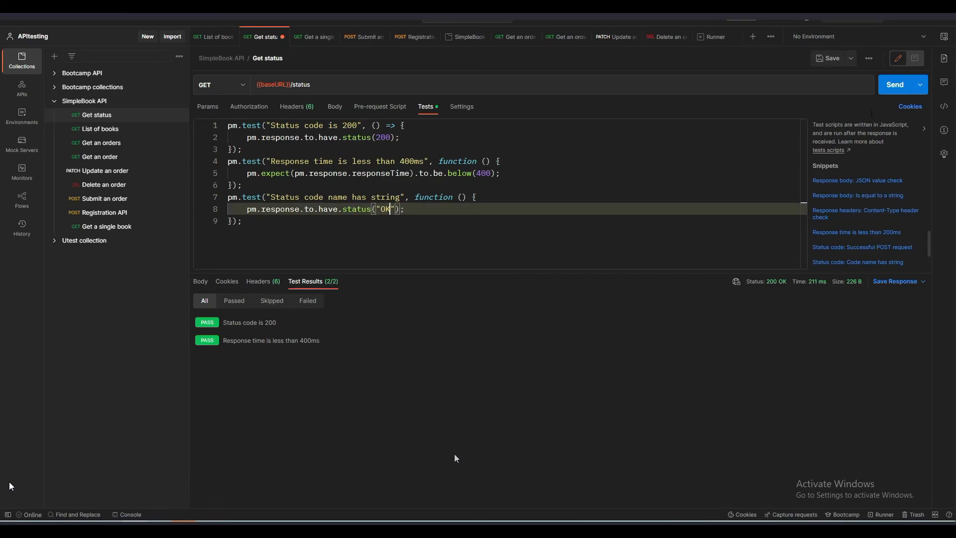
{"action": "left_click", "coordinate": [883, 86]}
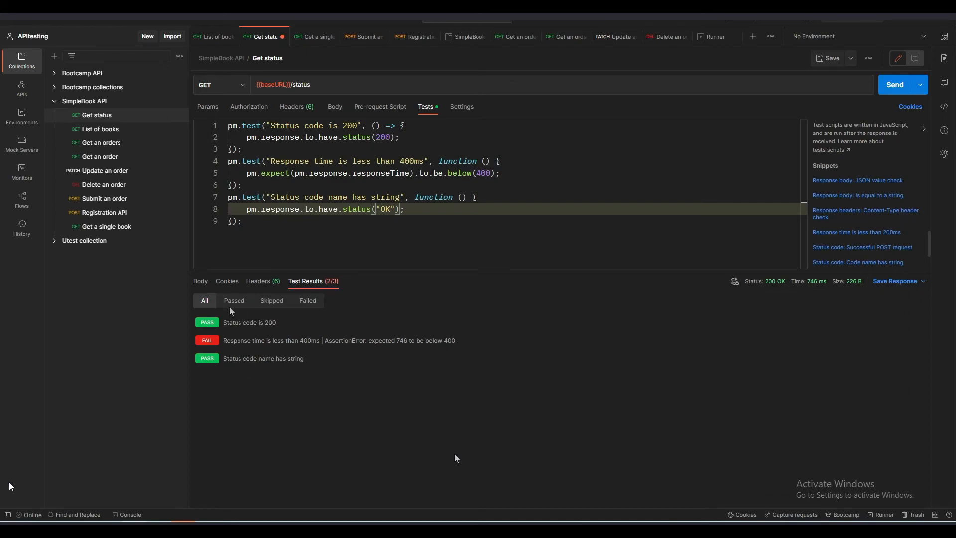
Check the status value in the Get status response body
{"action": "left_click", "coordinate": [202, 283]}
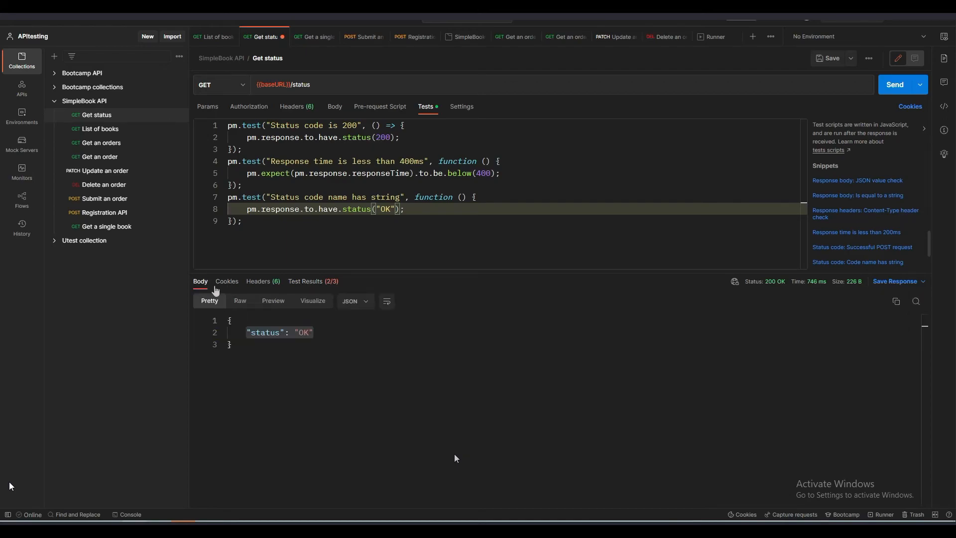
{"action": "double_click", "coordinate": [304, 332]}
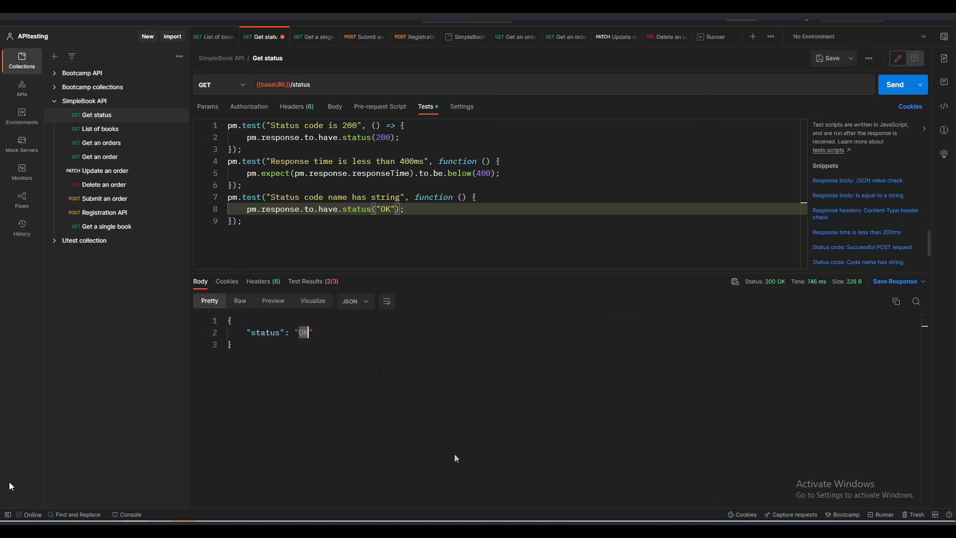
{"action": "left_click", "coordinate": [392, 362]}
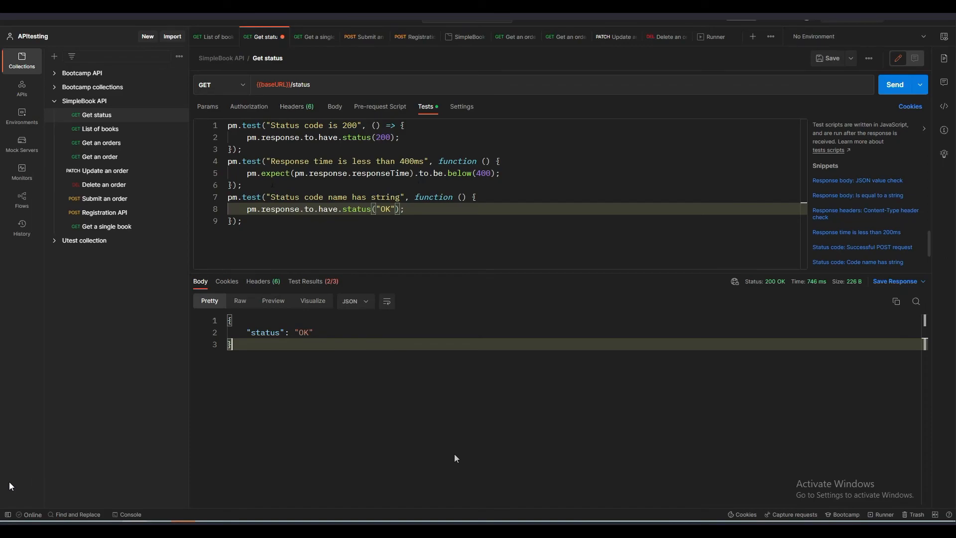
{"action": "left_click", "coordinate": [100, 156]}
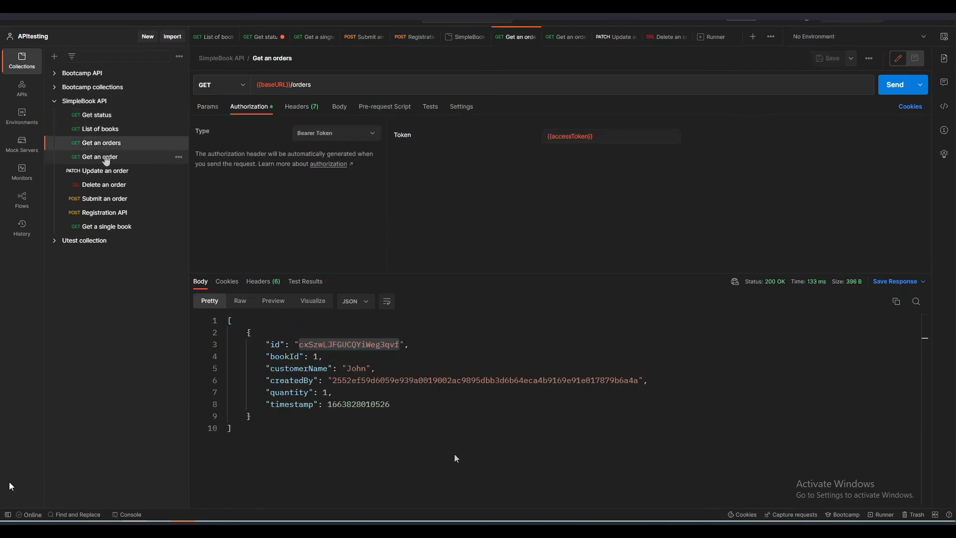
{"action": "left_click", "coordinate": [100, 185]}
{"action": "left_click", "coordinate": [102, 198]}
{"action": "left_click", "coordinate": [106, 226]}
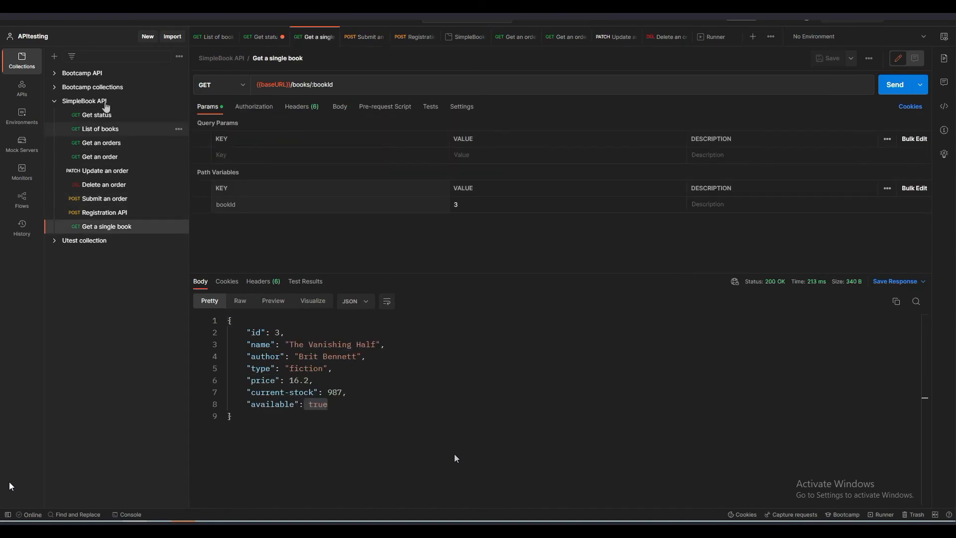
Load the SimpleBook API collection into the collection runner and exclude the Registration API request from the run
{"action": "left_click", "coordinate": [54, 101]}
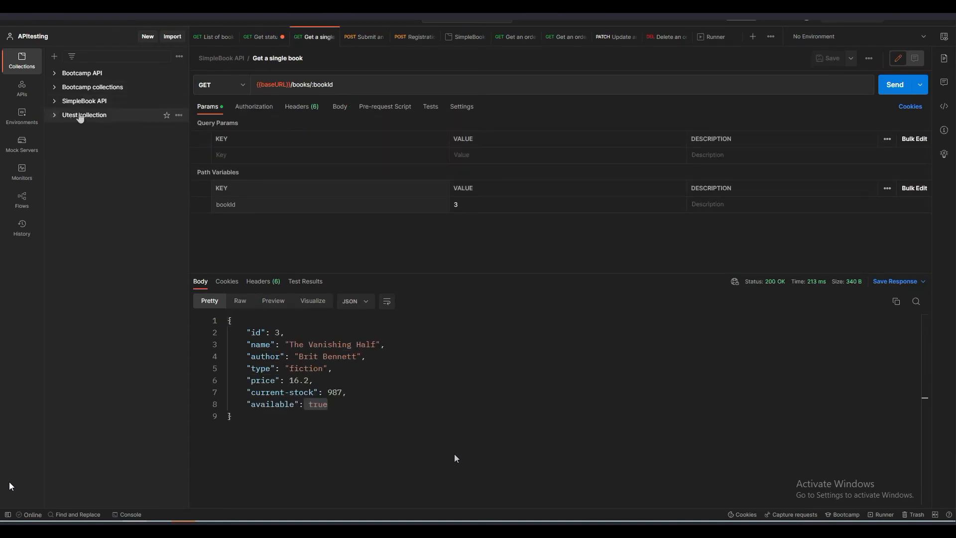
{"action": "left_click", "coordinate": [882, 515]}
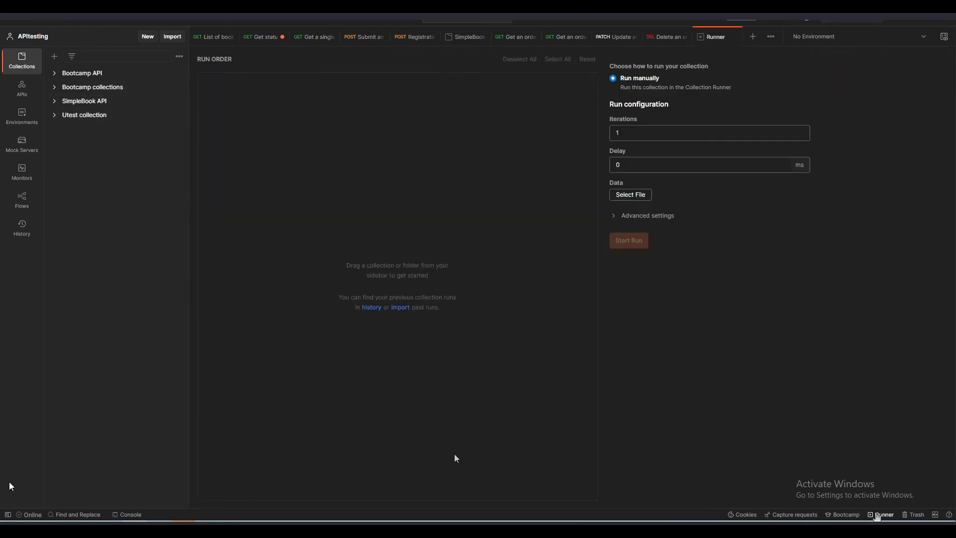
{"action": "left_click_drag", "start_coordinate": [70, 104], "coordinate": [280, 118]}
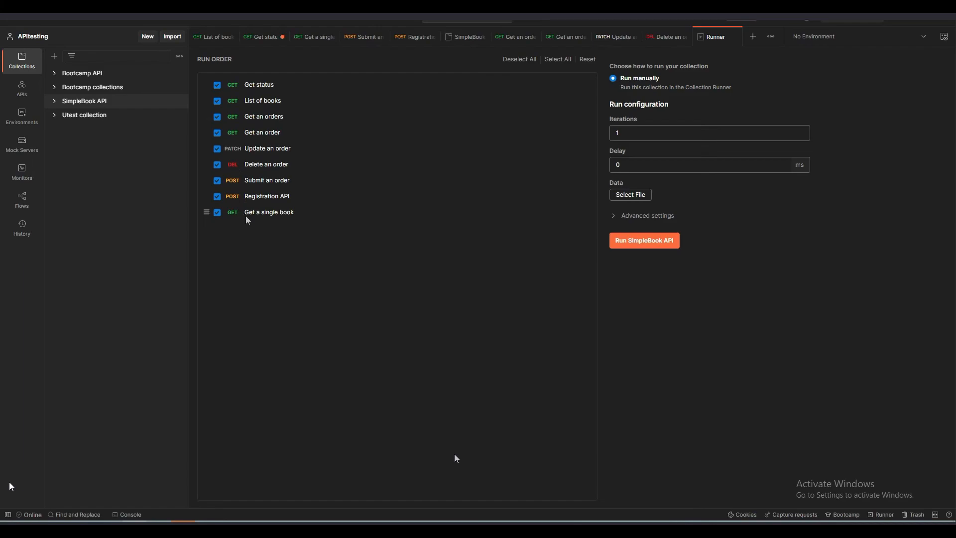
{"action": "left_click", "coordinate": [217, 196]}
Run the SimpleBook API collection with 3 iterations and a 10 ms delay, and review the results of all iterations
{"action": "left_click_drag", "start_coordinate": [628, 134], "coordinate": [600, 129]}
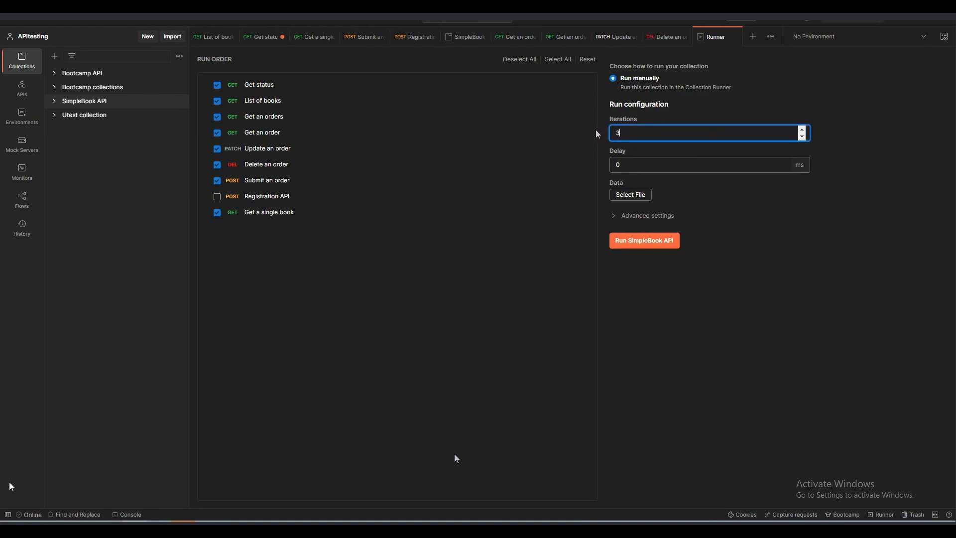
{"action": "left_click", "coordinate": [620, 165]}
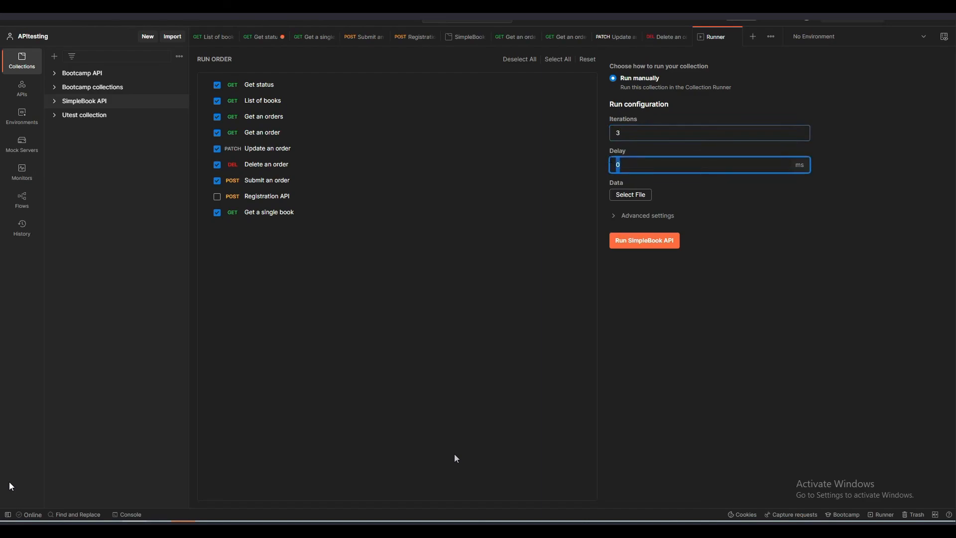
{"action": "type", "text": "10"}
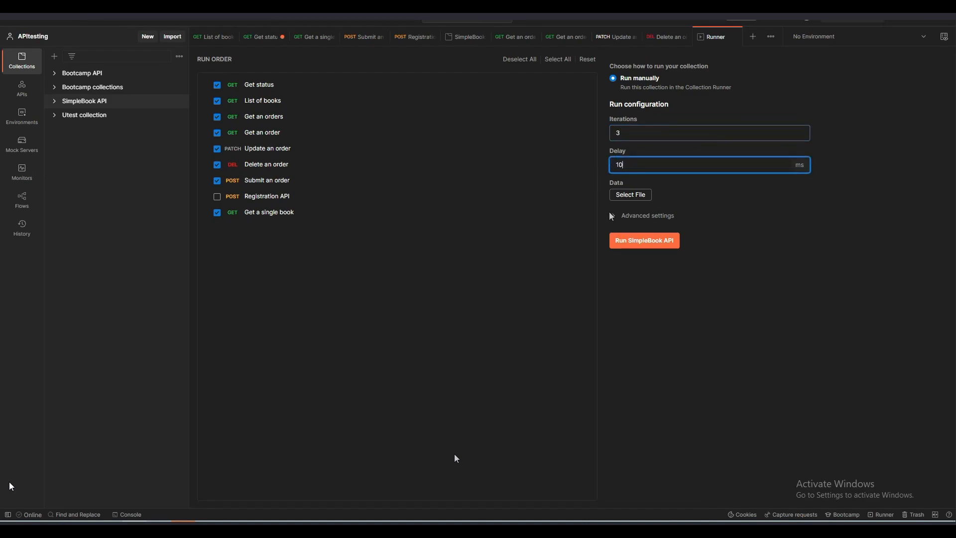
{"action": "left_click", "coordinate": [636, 239]}
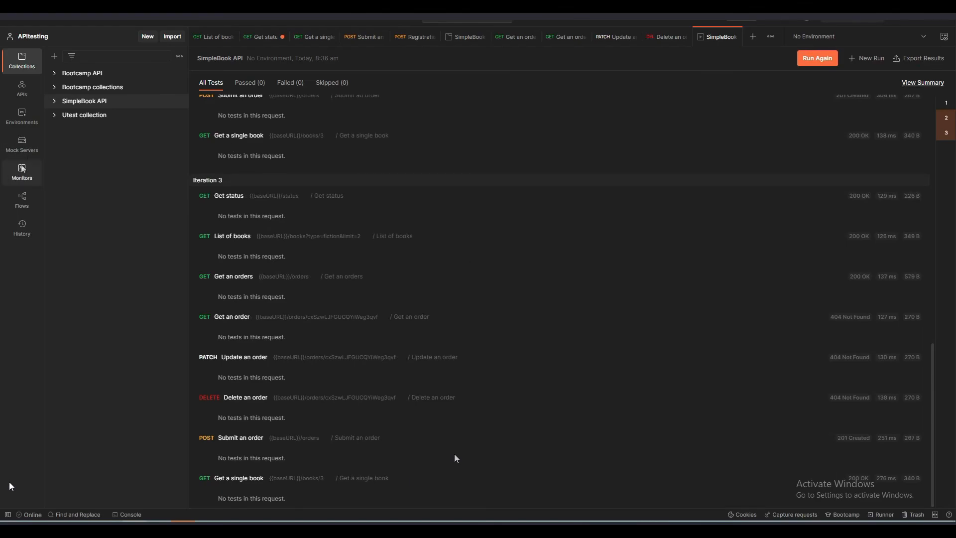
{"action": "scroll", "coordinate": [271, 273], "scroll_direction": "up", "scroll_amount": 1}
{"action": "scroll", "coordinate": [270, 273], "scroll_direction": "up", "scroll_amount": 10}
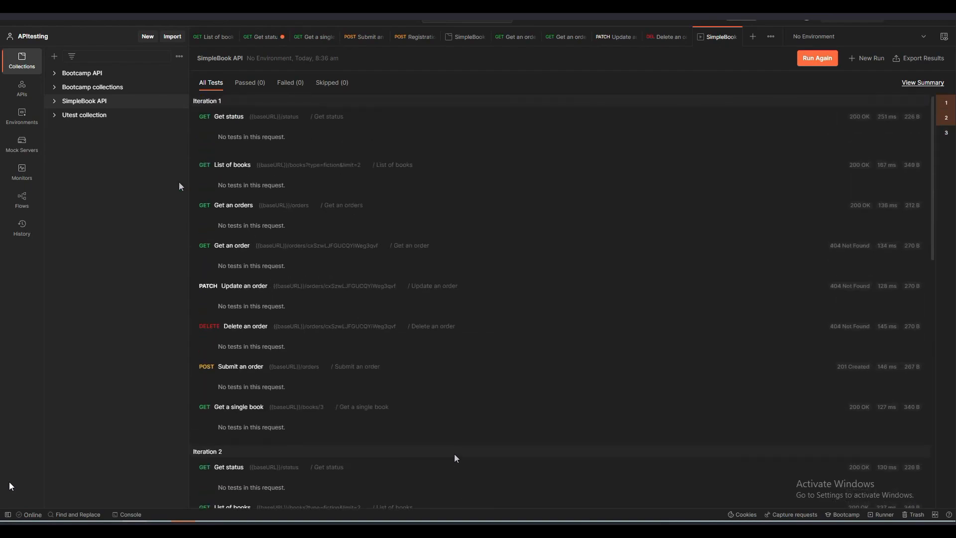
Start a new monitor named "TEstMOnitor" for the SimpleBook API collection
{"action": "left_click", "coordinate": [21, 171]}
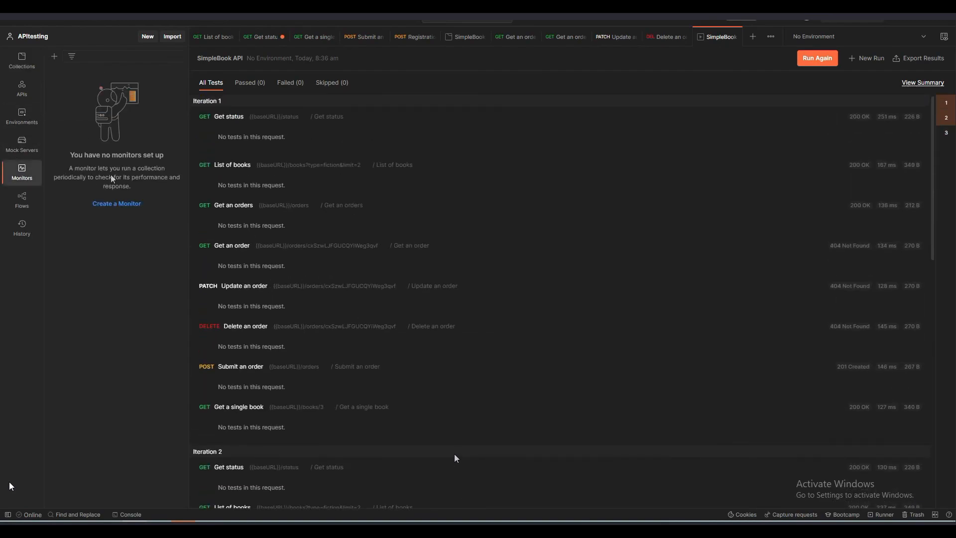
{"action": "left_click", "coordinate": [129, 205]}
{"action": "left_click", "coordinate": [377, 97]}
{"action": "type", "text": "TE"}
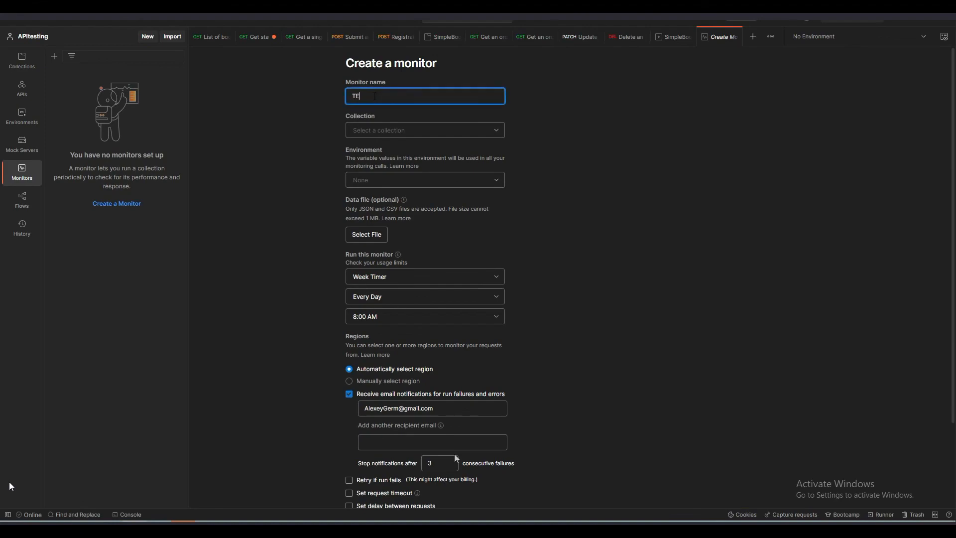
{"action": "type", "text": "stMOnitor"}
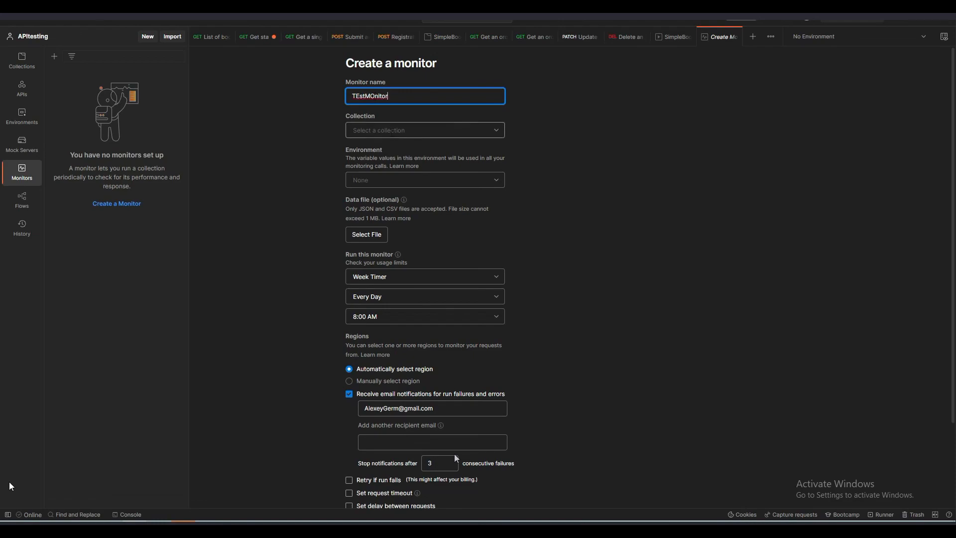
{"action": "left_click", "coordinate": [382, 132]}
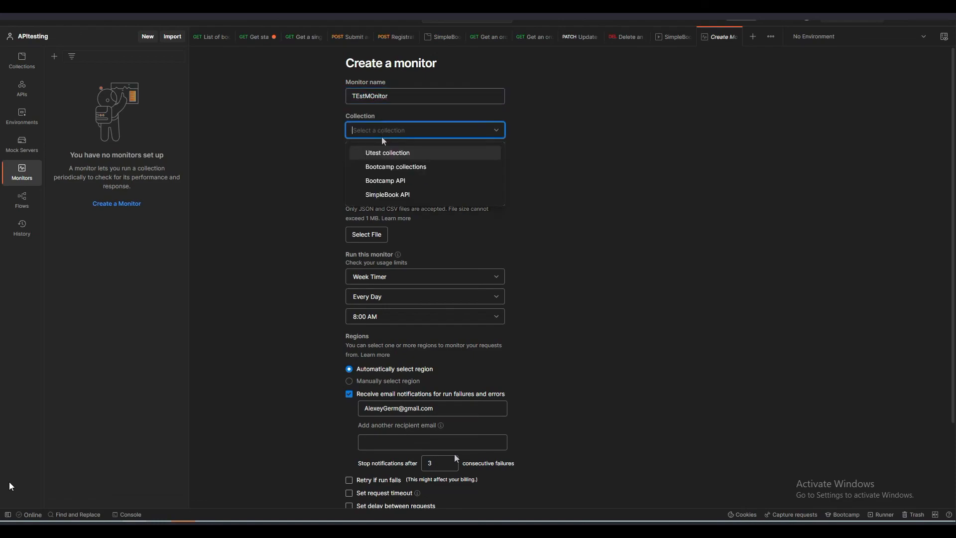
{"action": "left_click", "coordinate": [416, 195]}
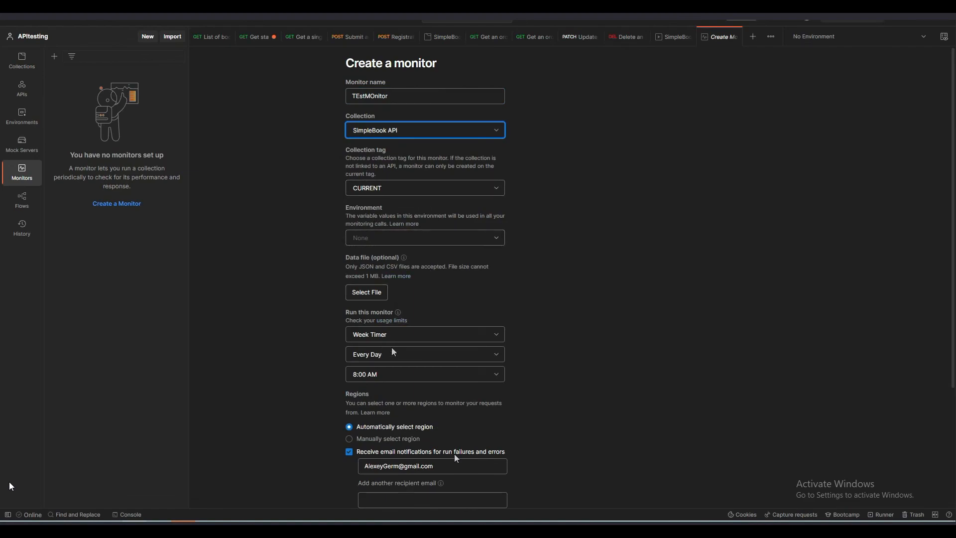
Keep the monitor's schedule on Week Timer, Every Day at 8:00 AM, and create the monitor
{"action": "scroll", "coordinate": [402, 337], "scroll_direction": "down", "scroll_amount": 2}
{"action": "left_click", "coordinate": [489, 268]}
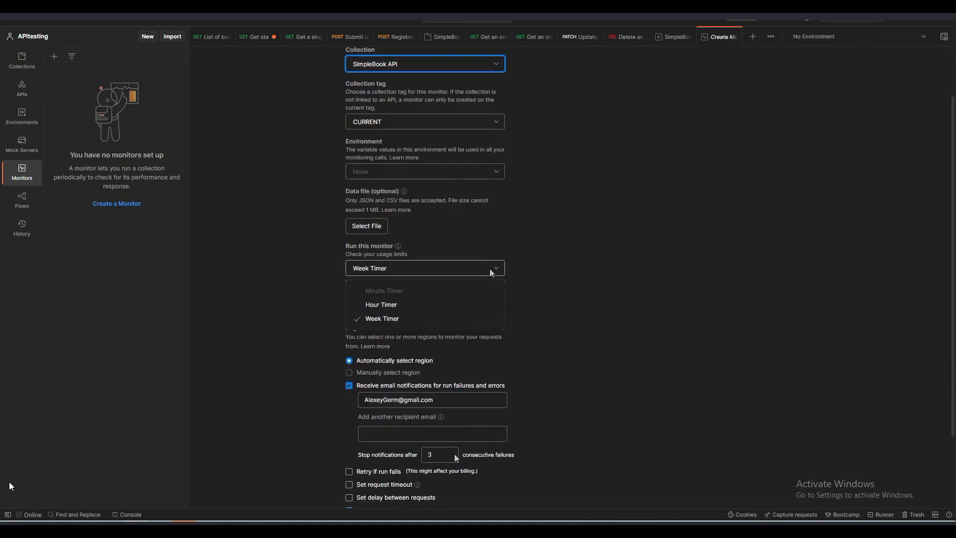
{"action": "left_click", "coordinate": [490, 268]}
{"action": "left_click", "coordinate": [434, 290]}
{"action": "left_click", "coordinate": [465, 311]}
{"action": "scroll", "coordinate": [369, 315], "scroll_direction": "down", "scroll_amount": 3}
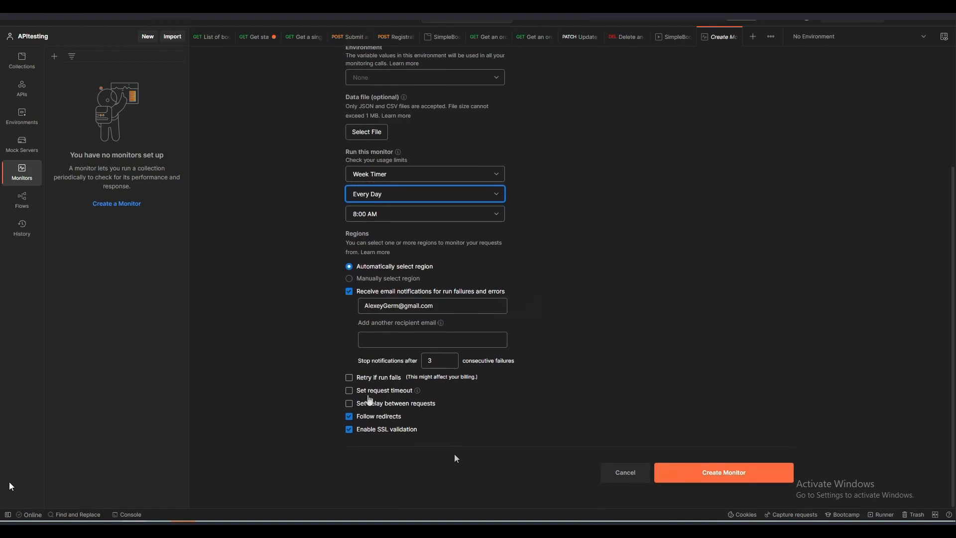
{"action": "left_click", "coordinate": [744, 464]}
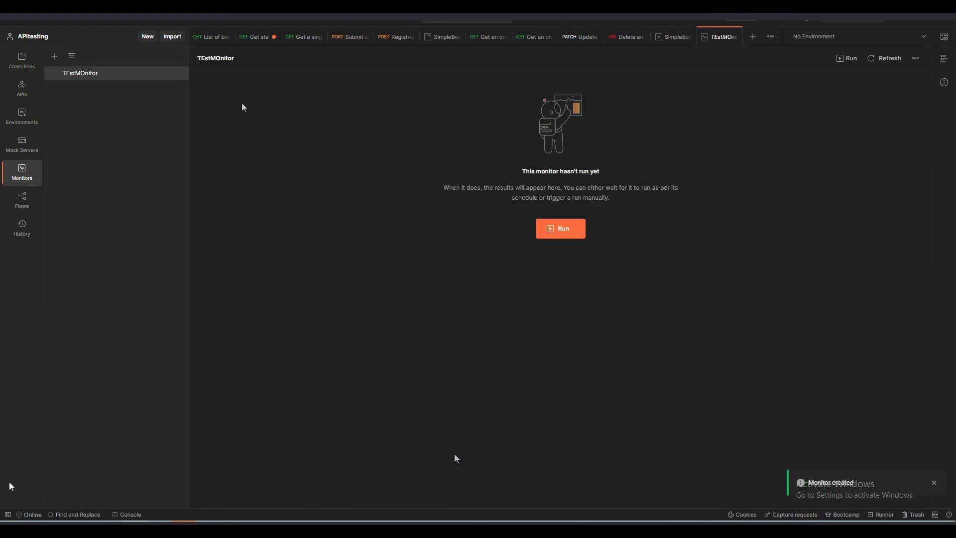
Run the new monitor manually and review its run summary and the results for each request
{"action": "left_click", "coordinate": [561, 233]}
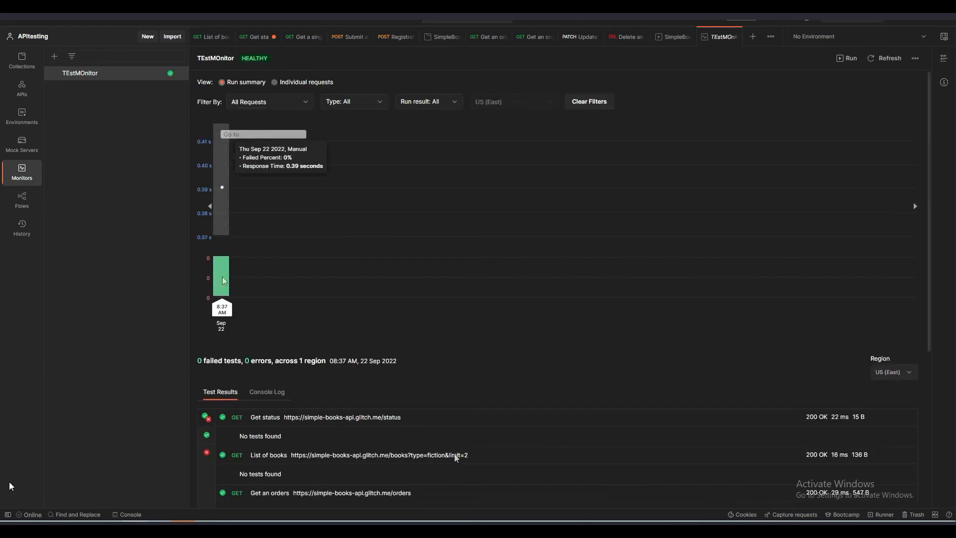
{"action": "scroll", "coordinate": [299, 439], "scroll_direction": "down", "scroll_amount": 5}
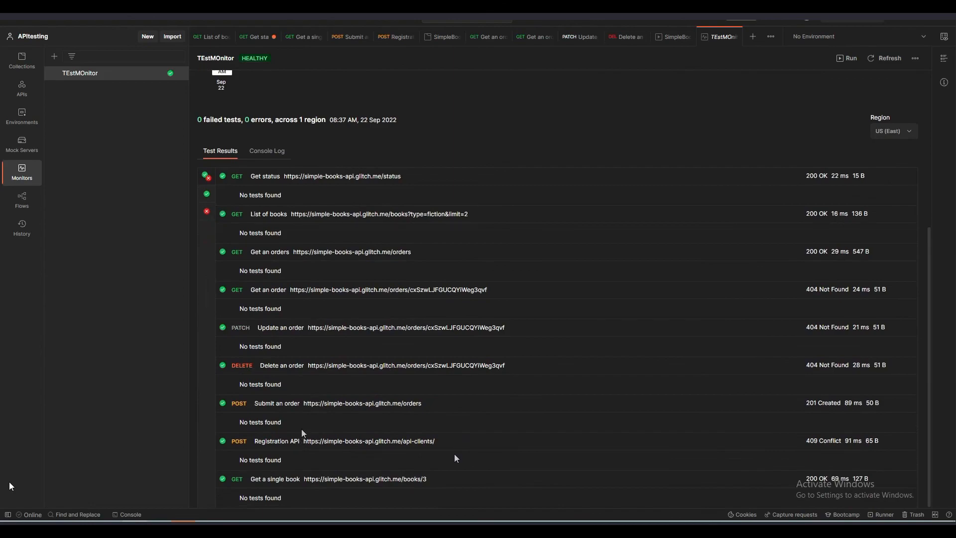
{"action": "scroll", "coordinate": [454, 458], "scroll_direction": "up", "scroll_amount": 5}
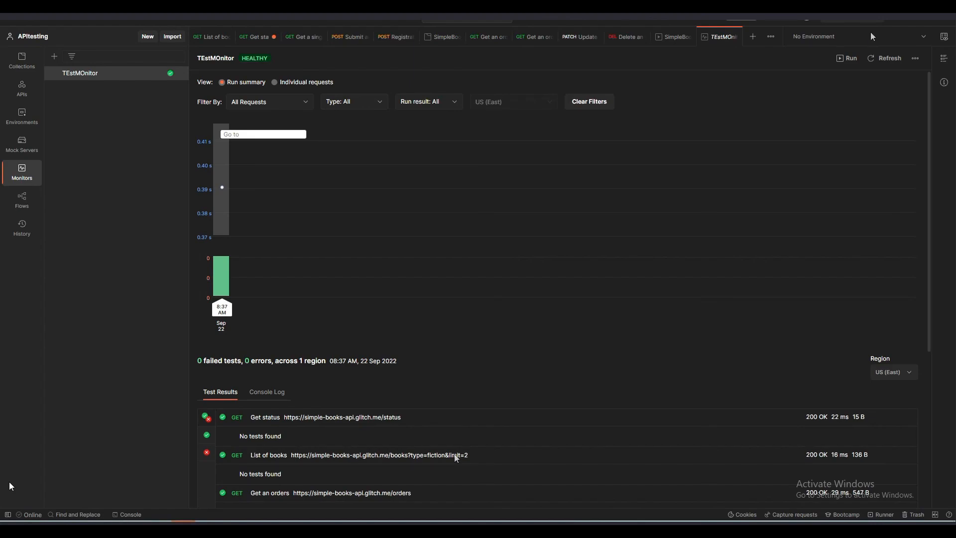
{"action": "key", "text": "Escape"}
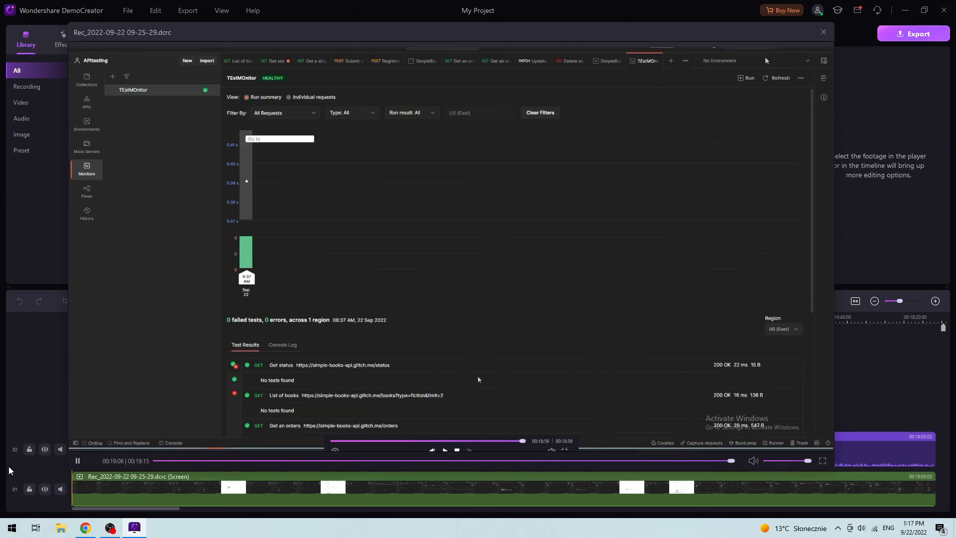